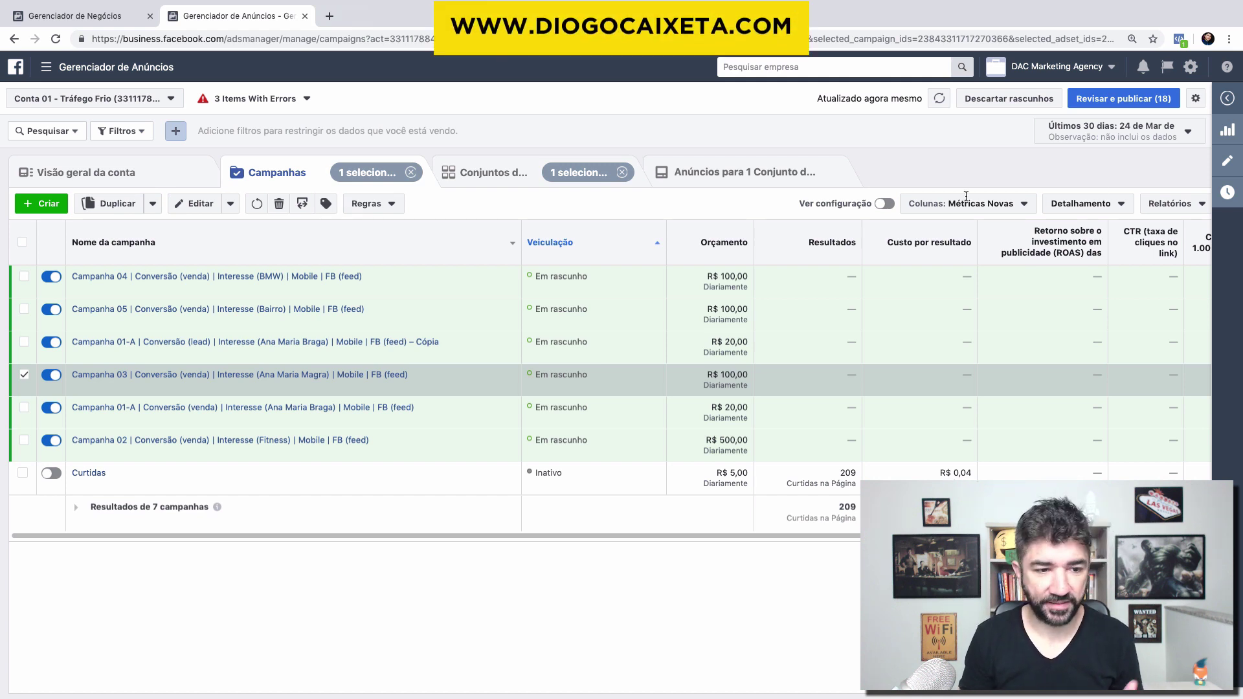
Step: Open Campanha 03's editor to show its R$ 100,00 daily budget and Menor custo bid strategy
click(1223, 162)
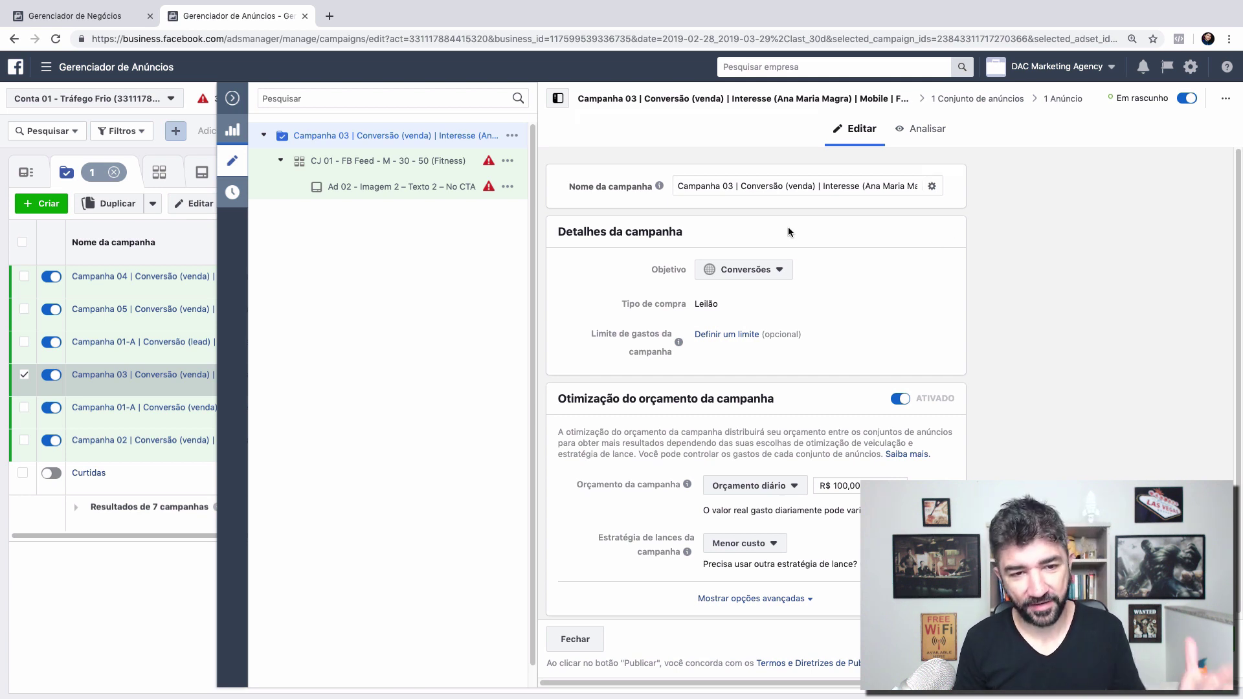
Step: Open the CJ 01 - FB Feed - M - 30 - 50 (Fitness) ad set, flagged for a missing conversion event
click(430, 161)
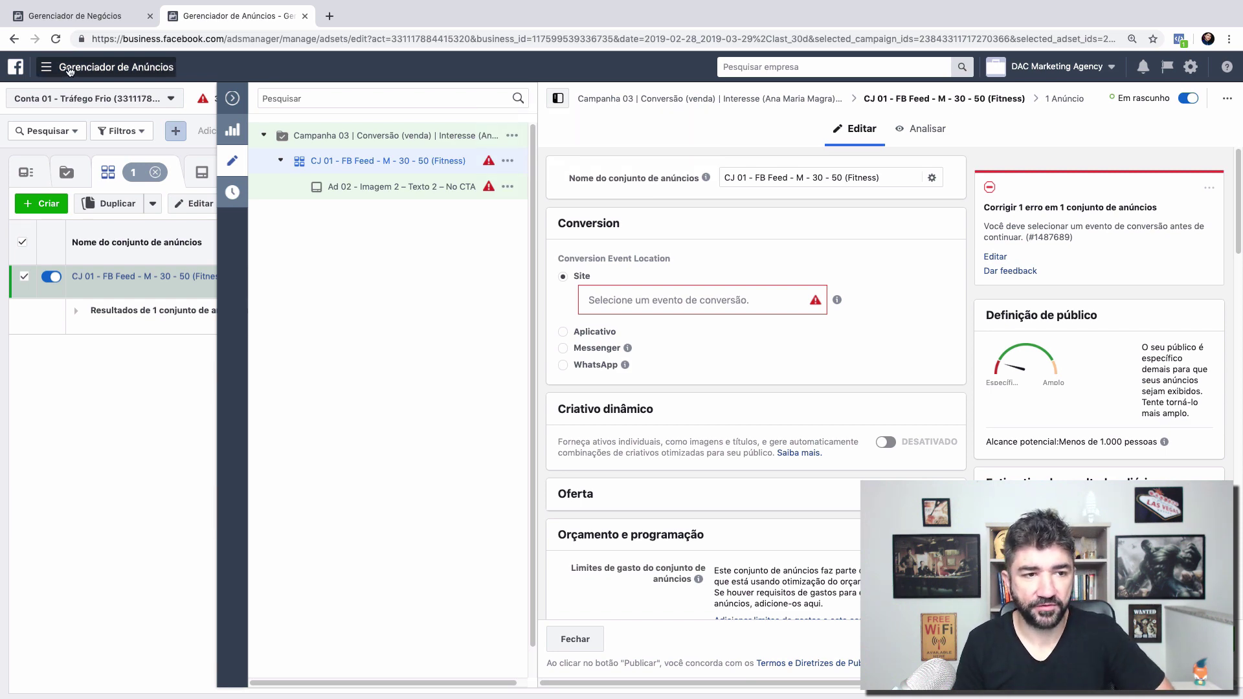
click(46, 68)
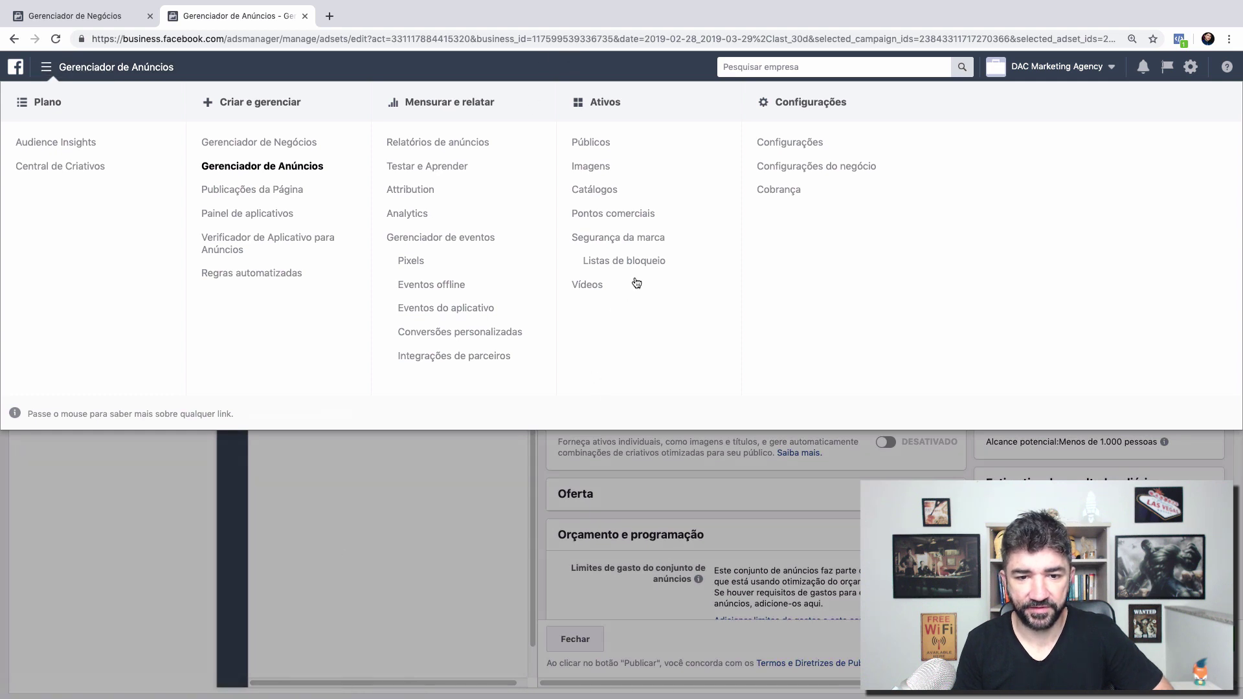
Step: Open Conversões personalizadas in a new browser tab, then return to the CJ 01 ad set editor
right_click(456, 337)
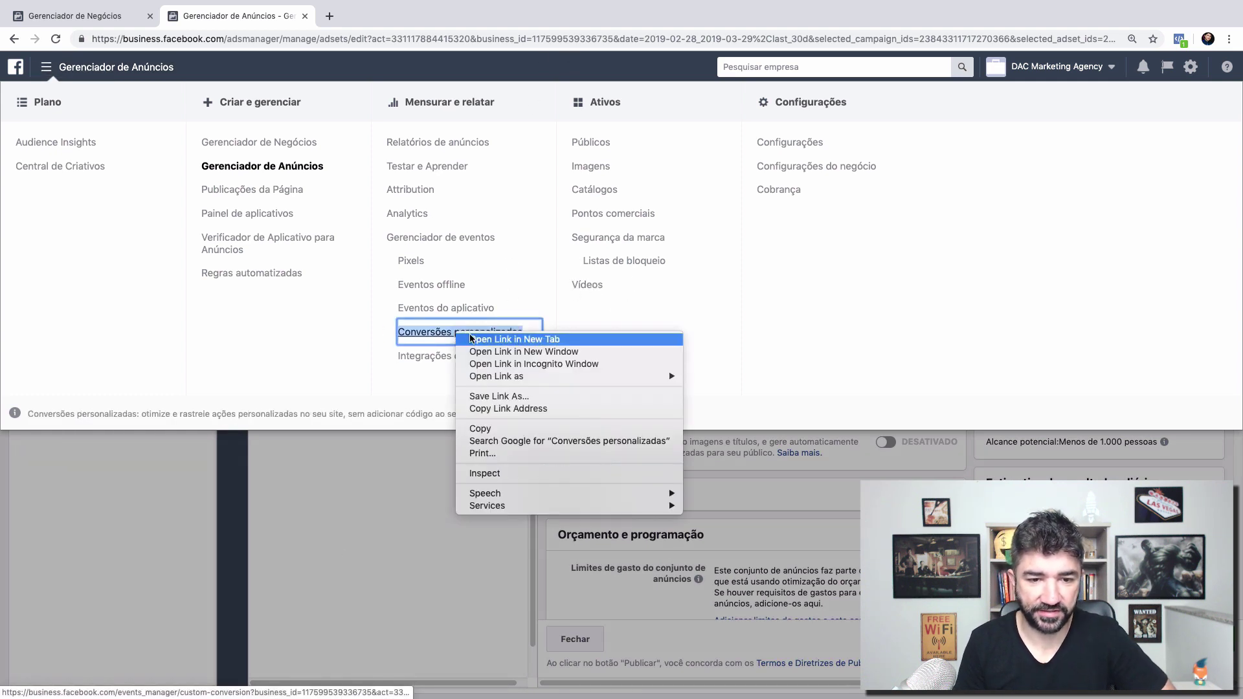
click(473, 338)
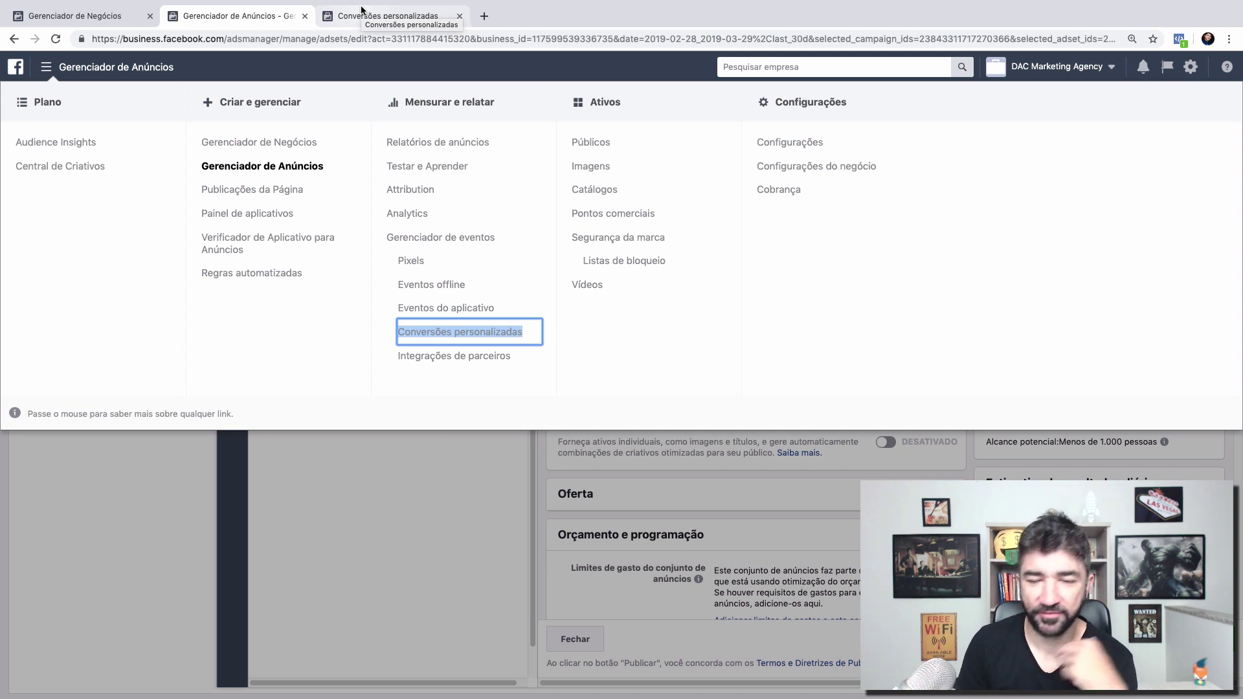
click(361, 10)
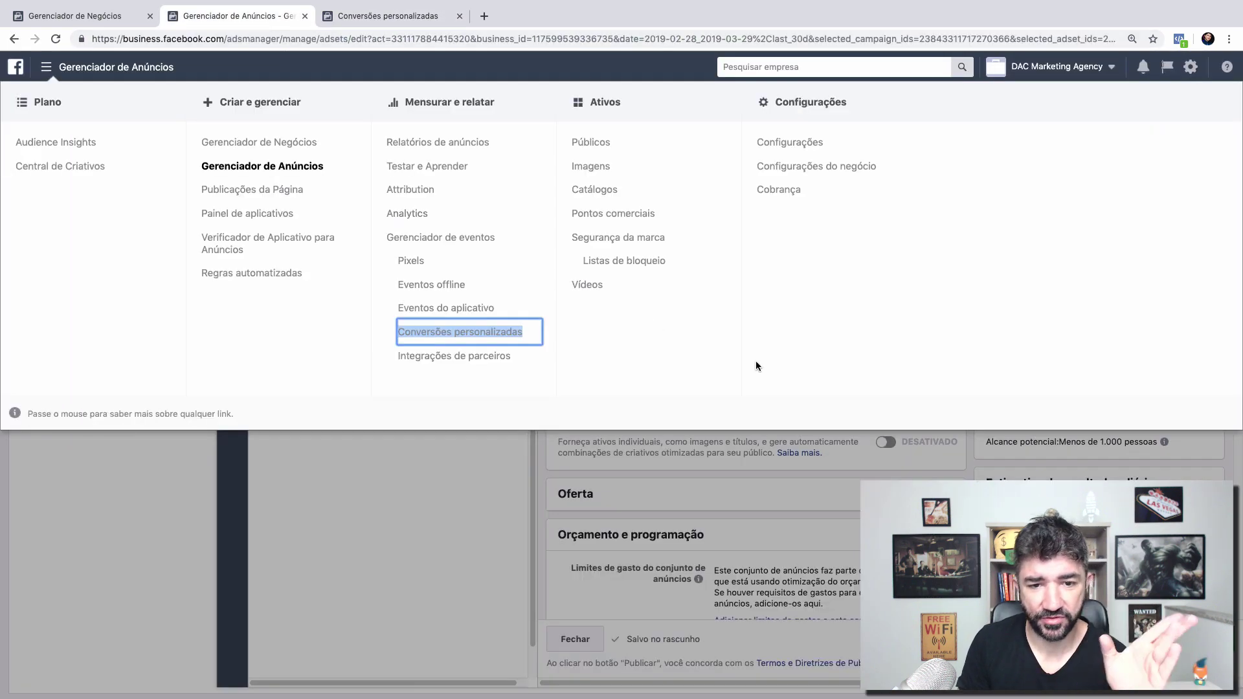
click(471, 480)
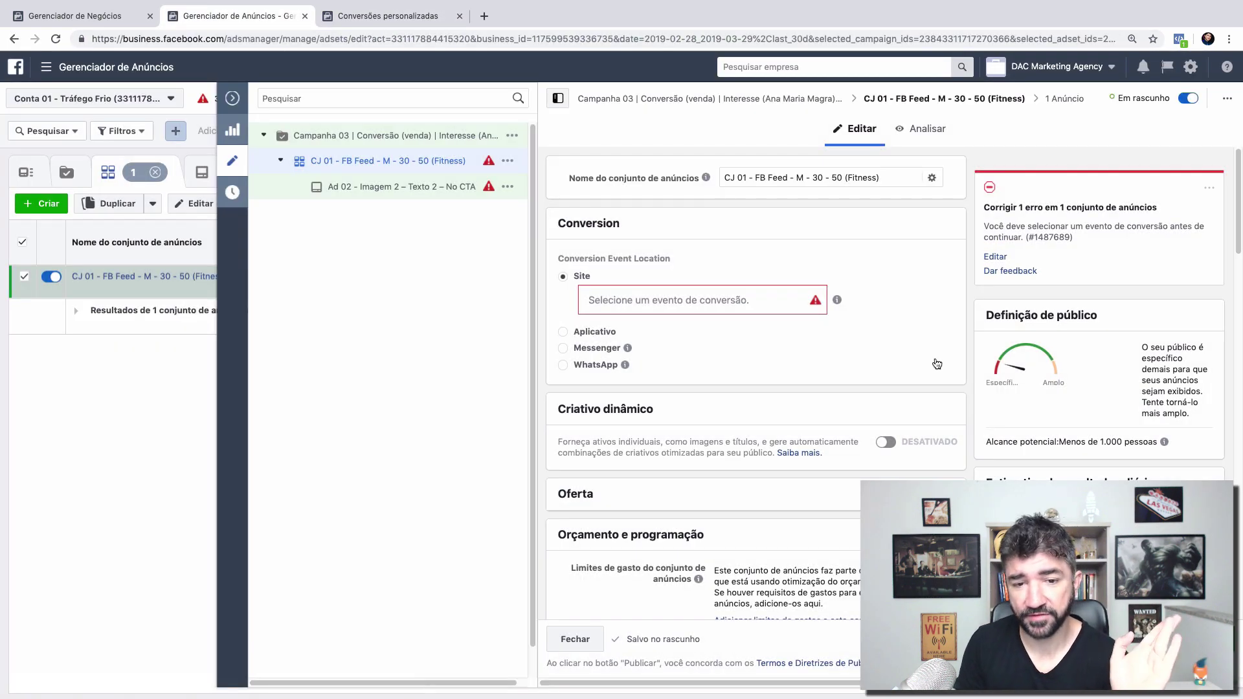
Step: Show the Pixel - Conta 01 conversion events, such as Contato, under the Site location
click(783, 298)
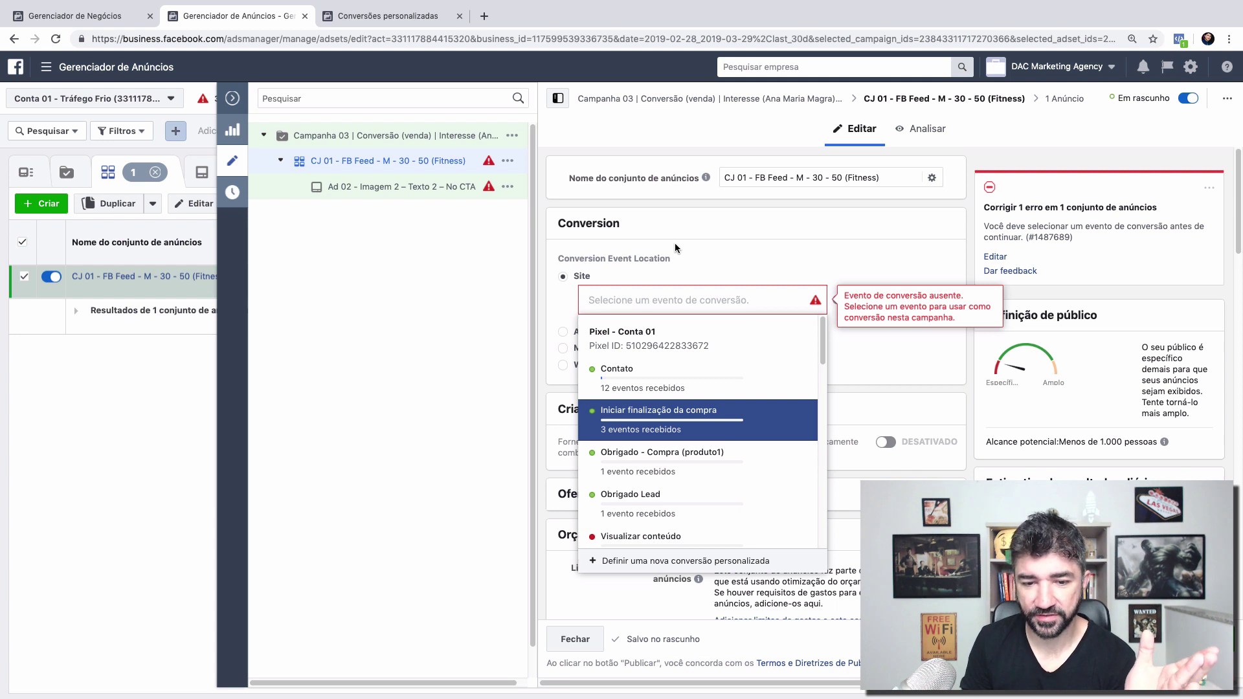
Step: Close the conversion event list without choosing an event, keeping Site as the location
mouse_move(693, 418)
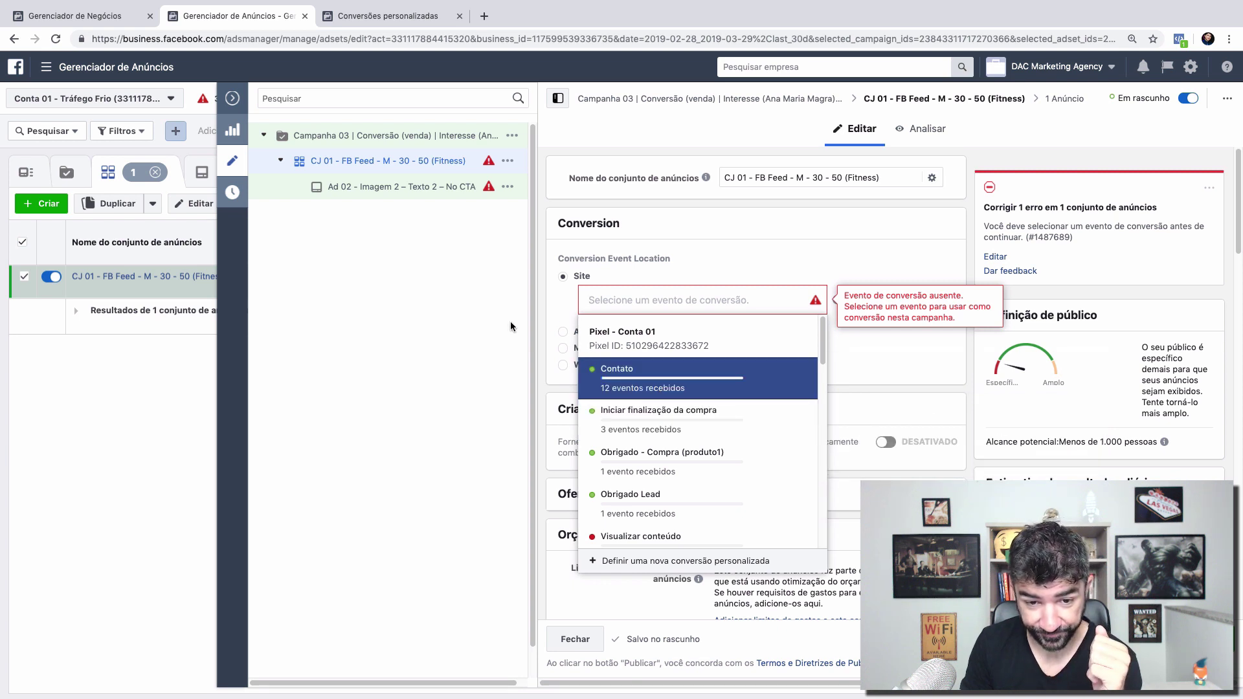
click(826, 261)
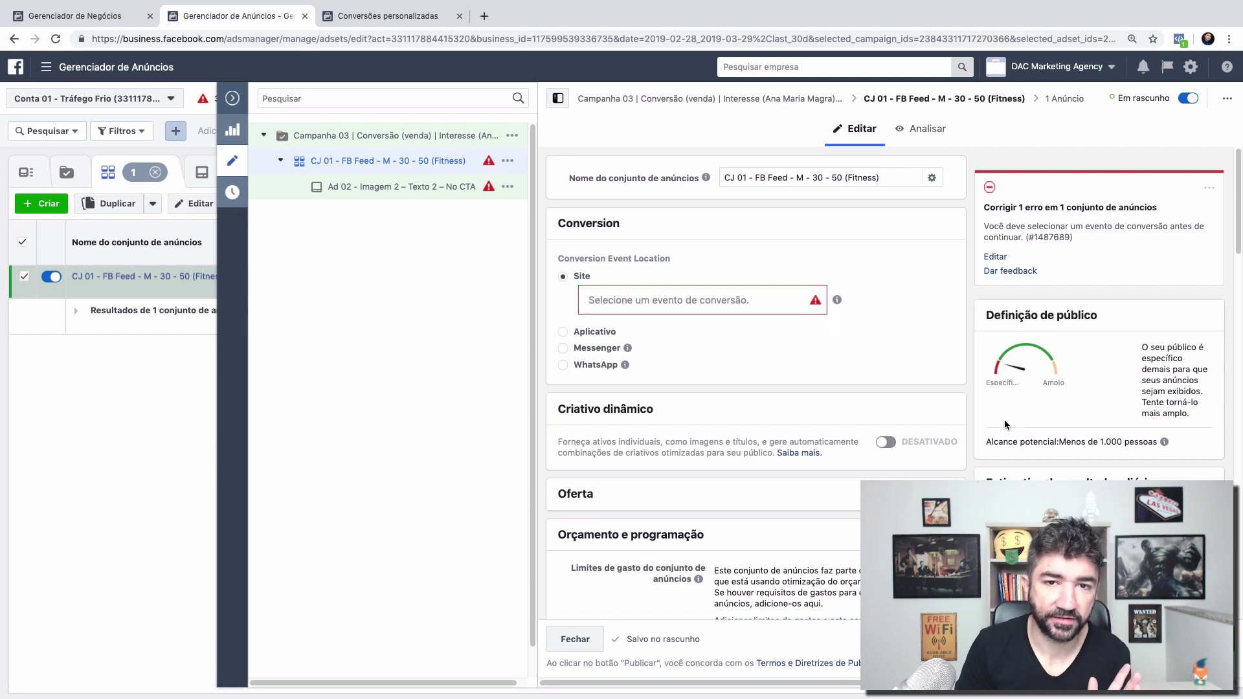
scroll(1004, 419, down, 15)
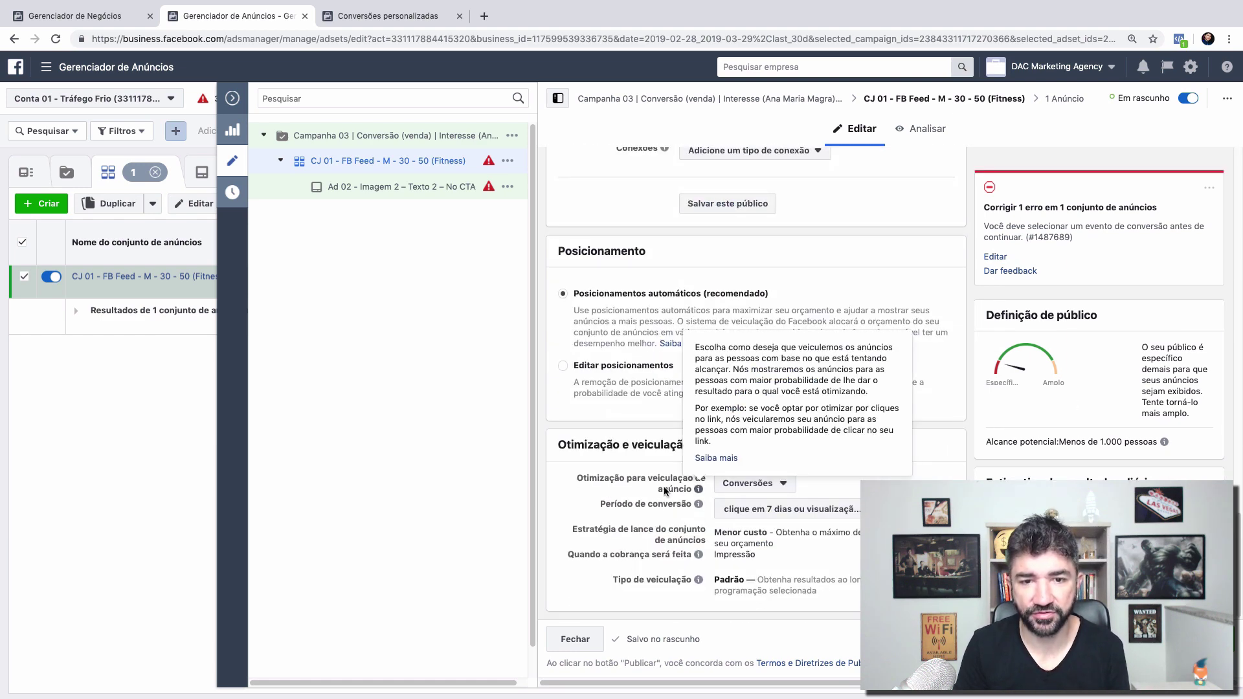
scroll(611, 499, up, 15)
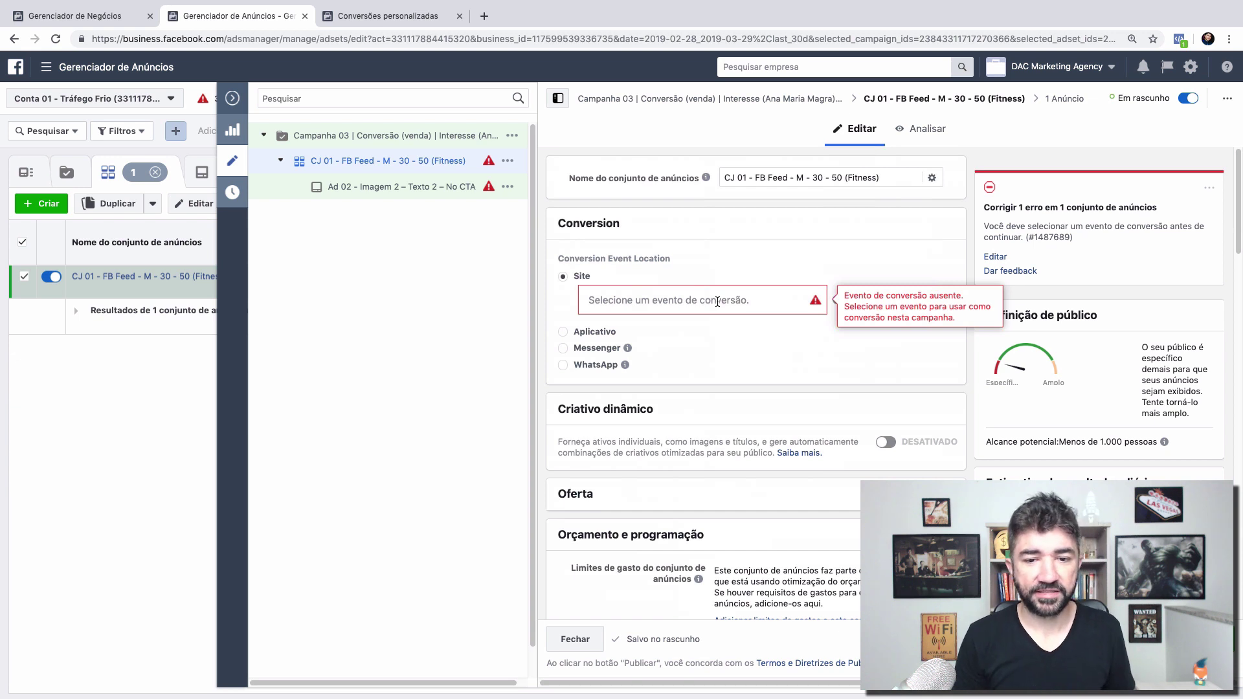
click(717, 301)
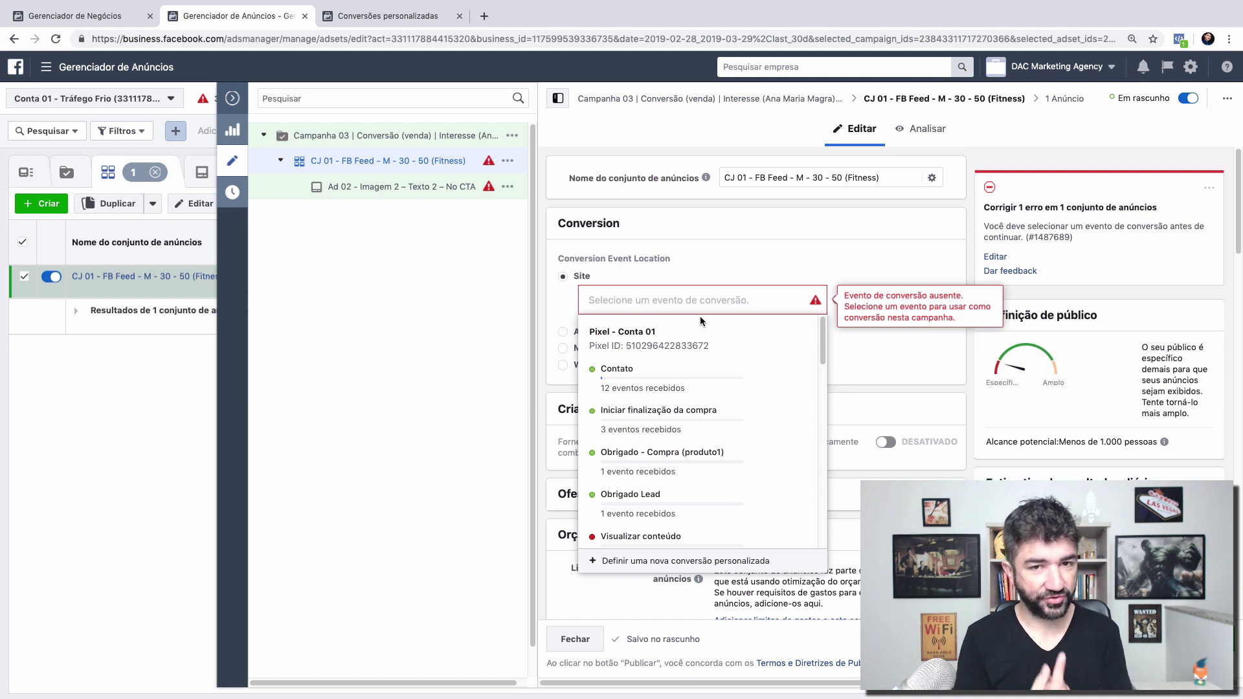
scroll(700, 316, down, 10)
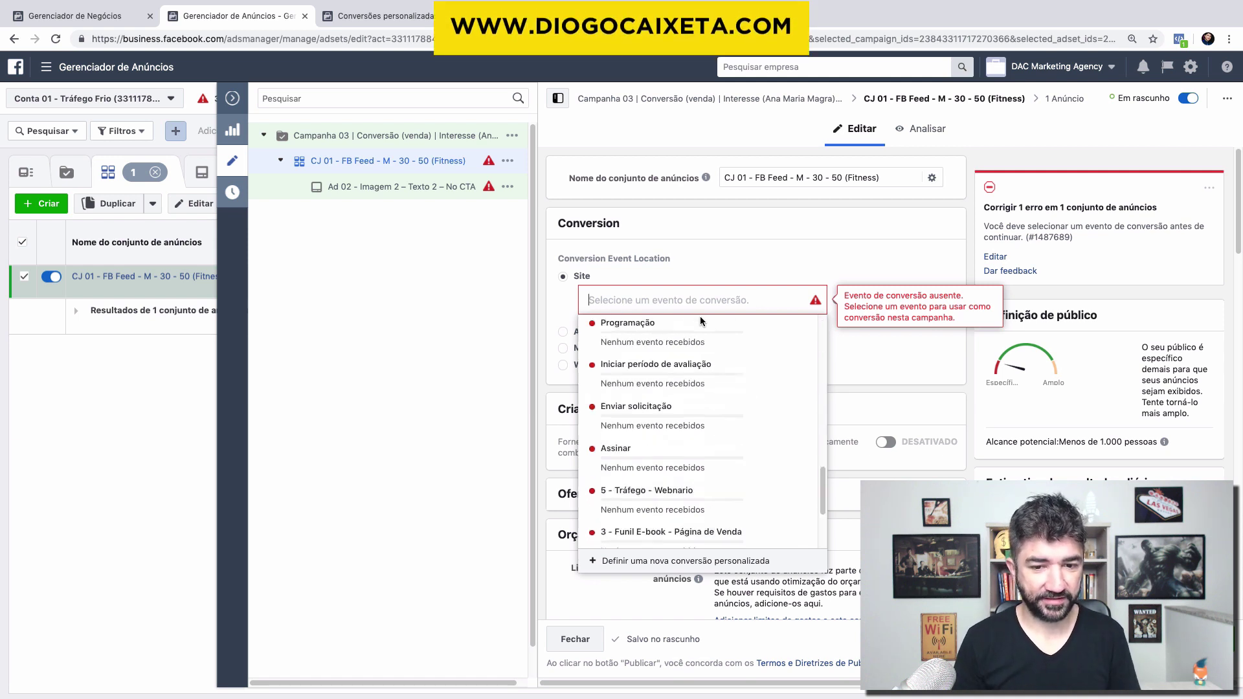
scroll(700, 316, down, 5)
scroll(529, 375, down, 1)
click(550, 493)
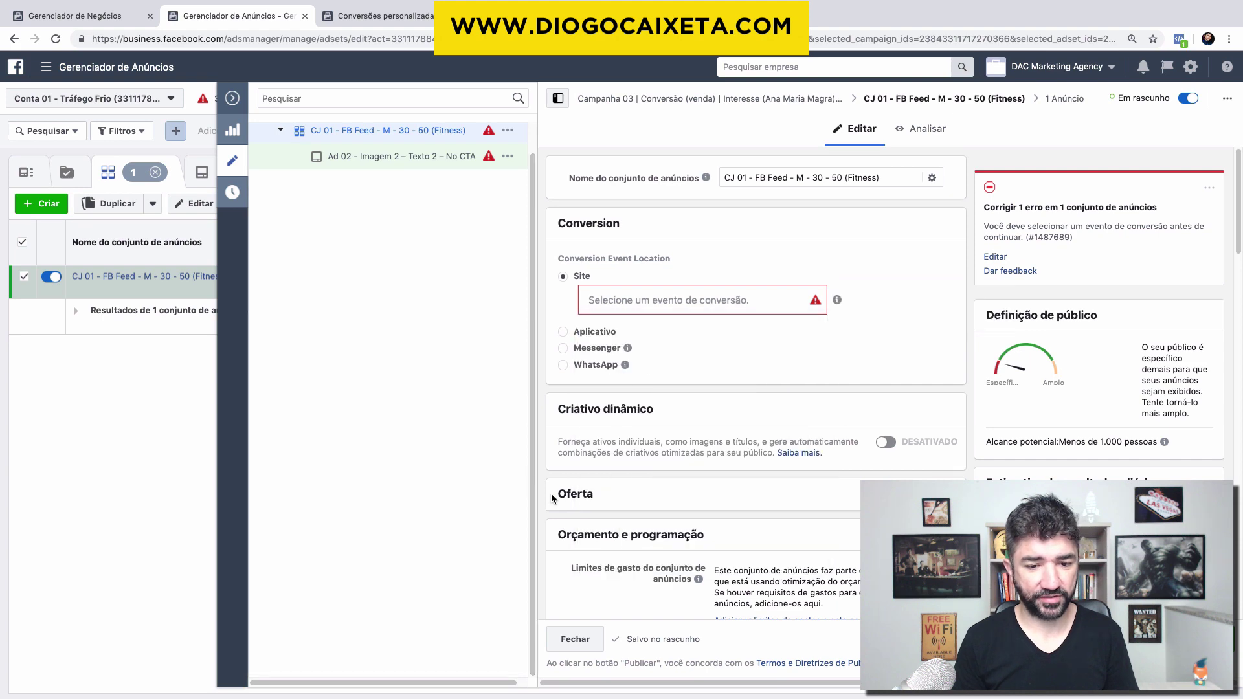
scroll(550, 493, down, 10)
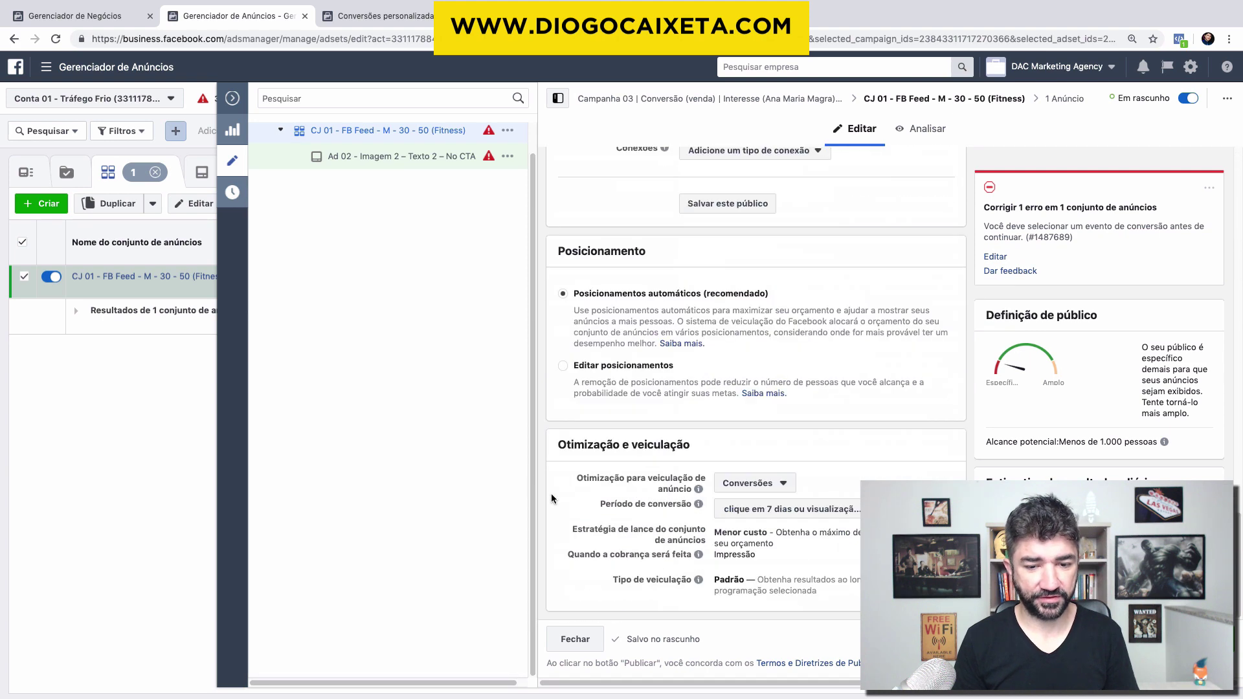
click(814, 515)
click(785, 597)
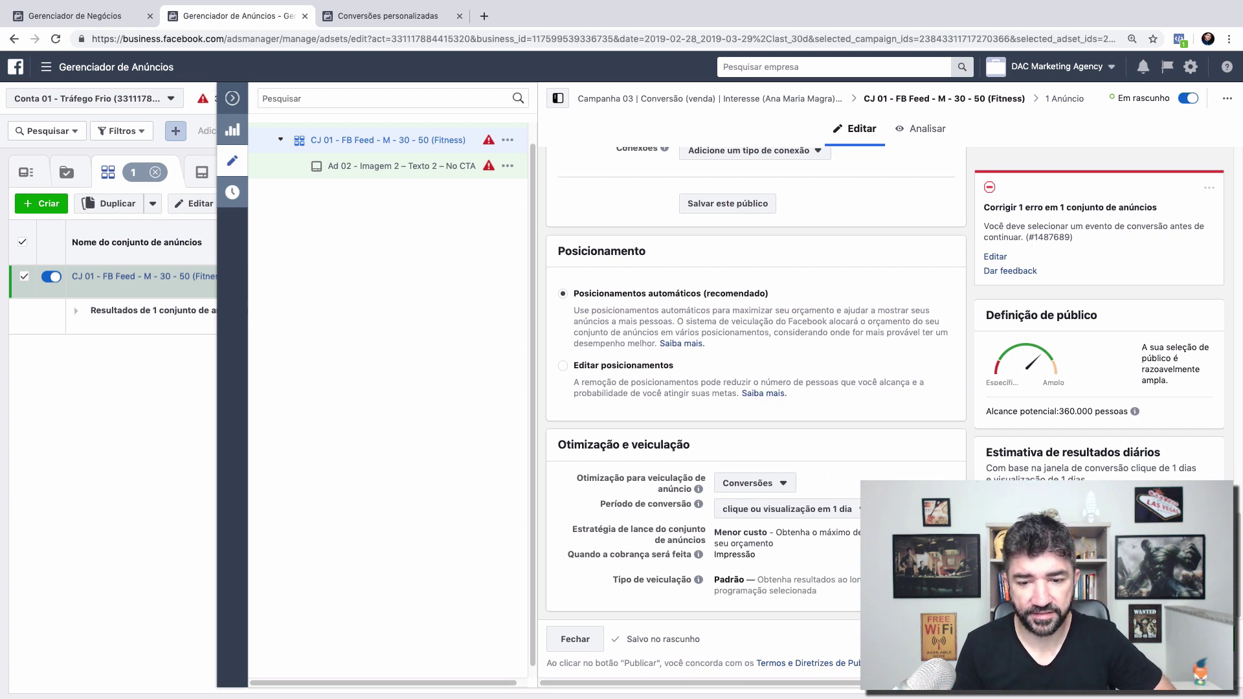
click(837, 511)
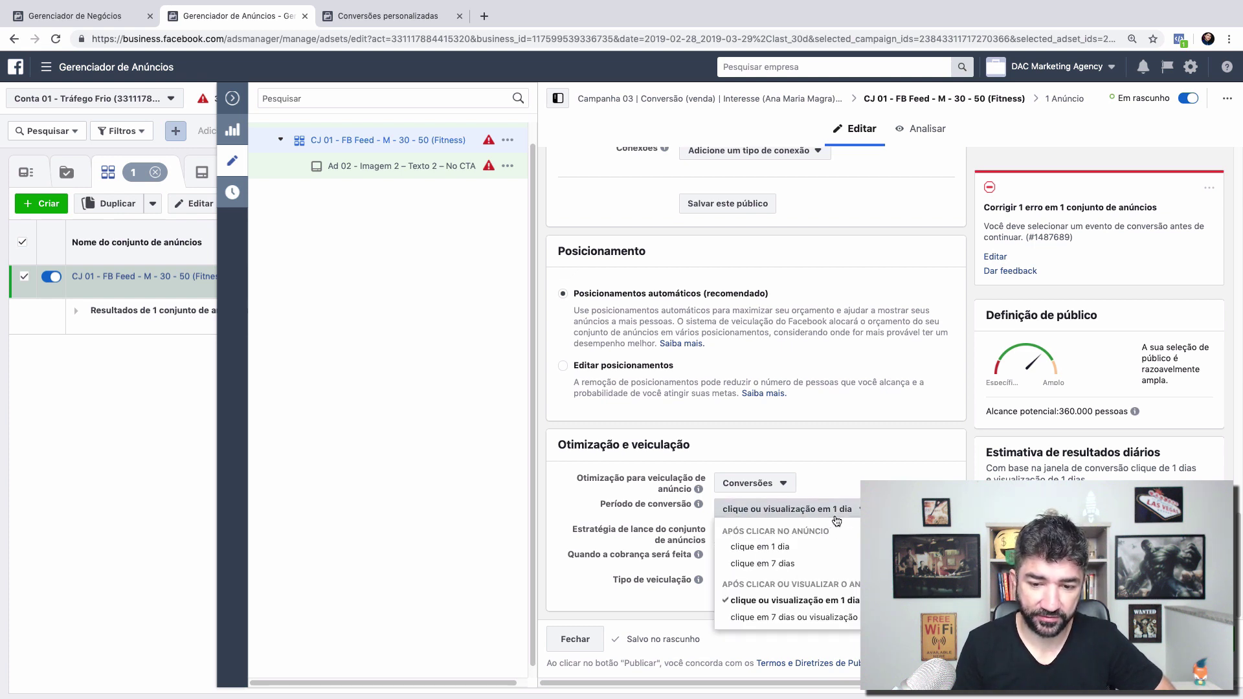
click(797, 618)
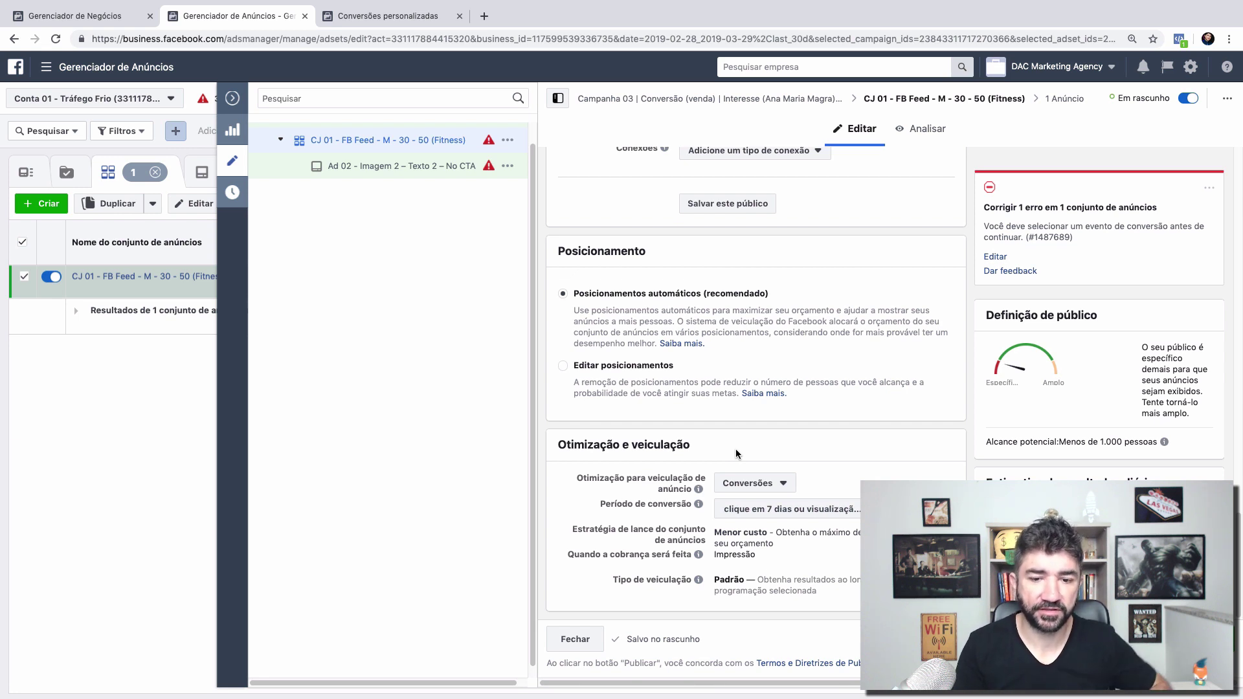
scroll(736, 449, up, 10)
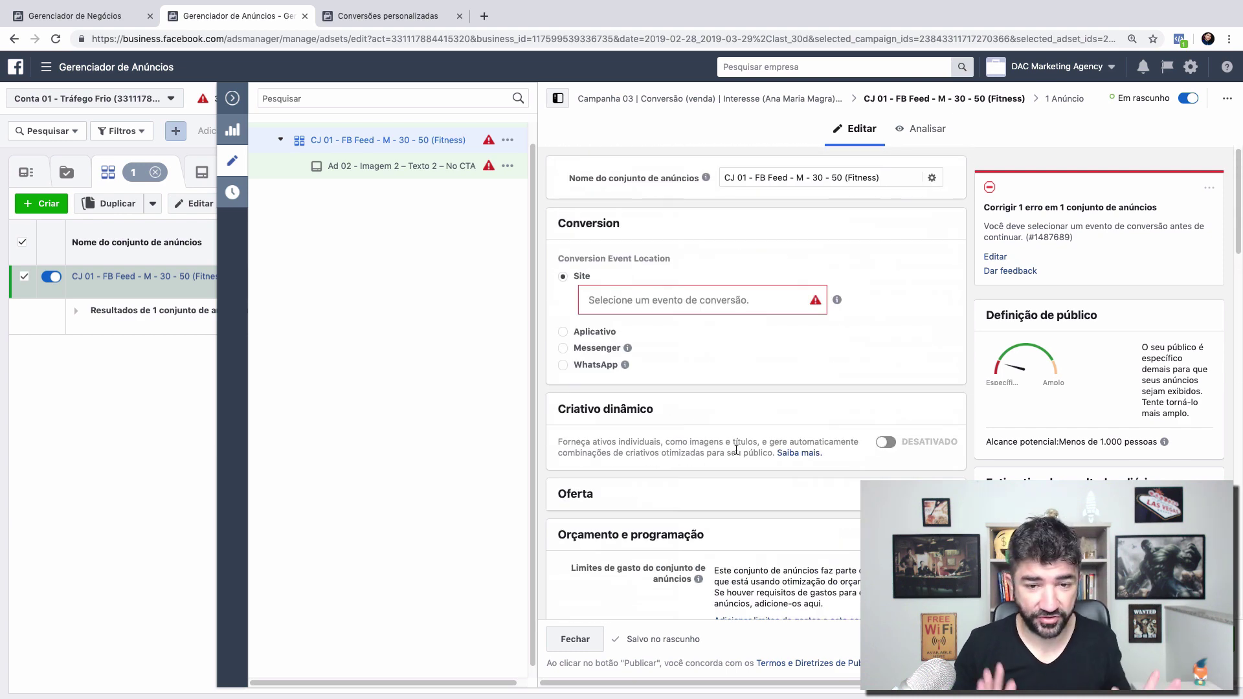
Step: Pick Iniciar finalização da compra as the conversion event, then clear it again
click(638, 288)
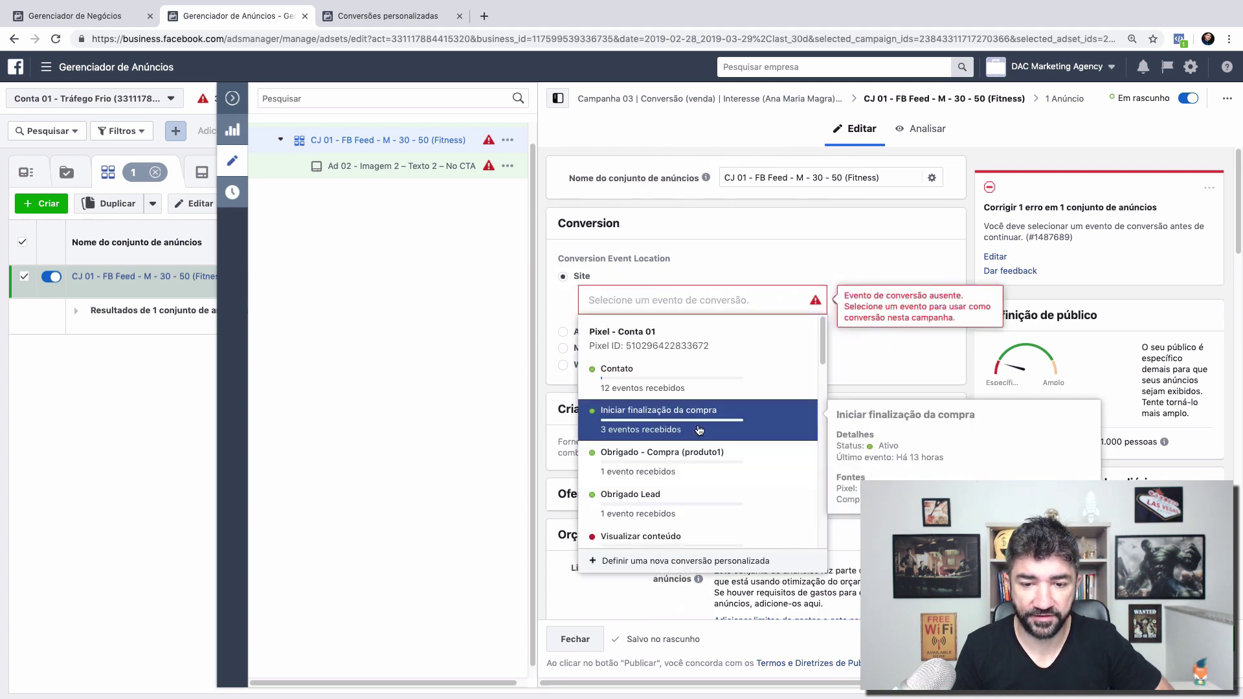
click(698, 420)
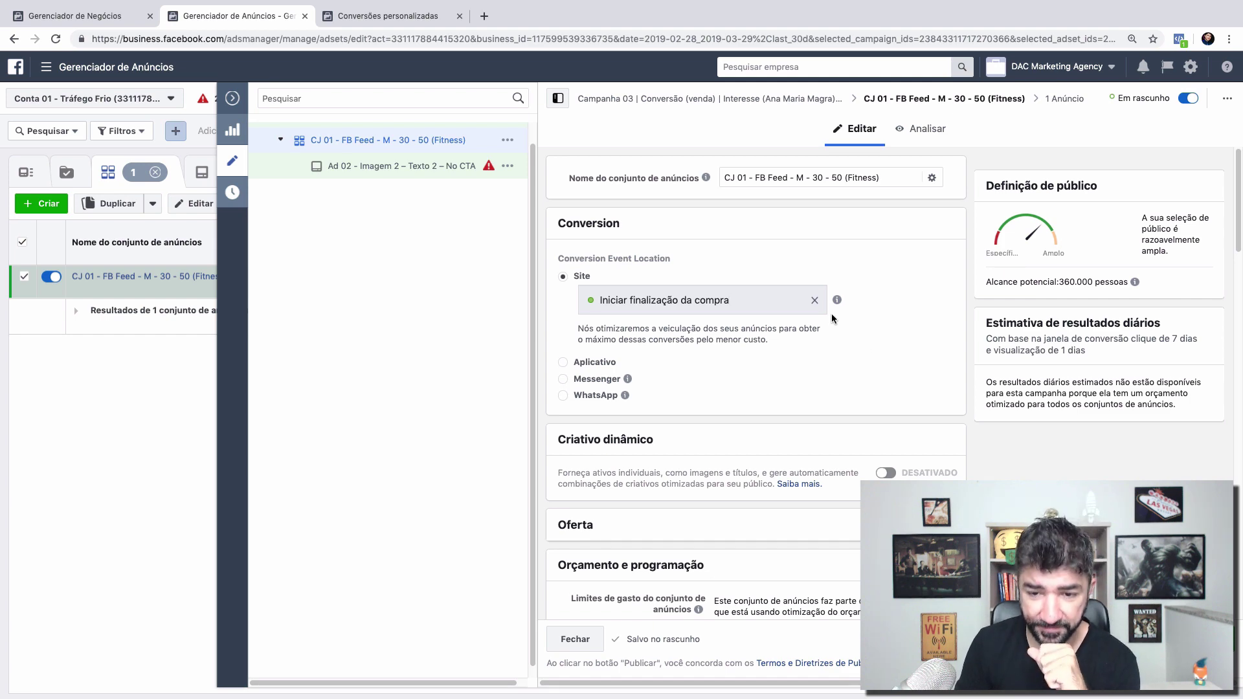
click(814, 304)
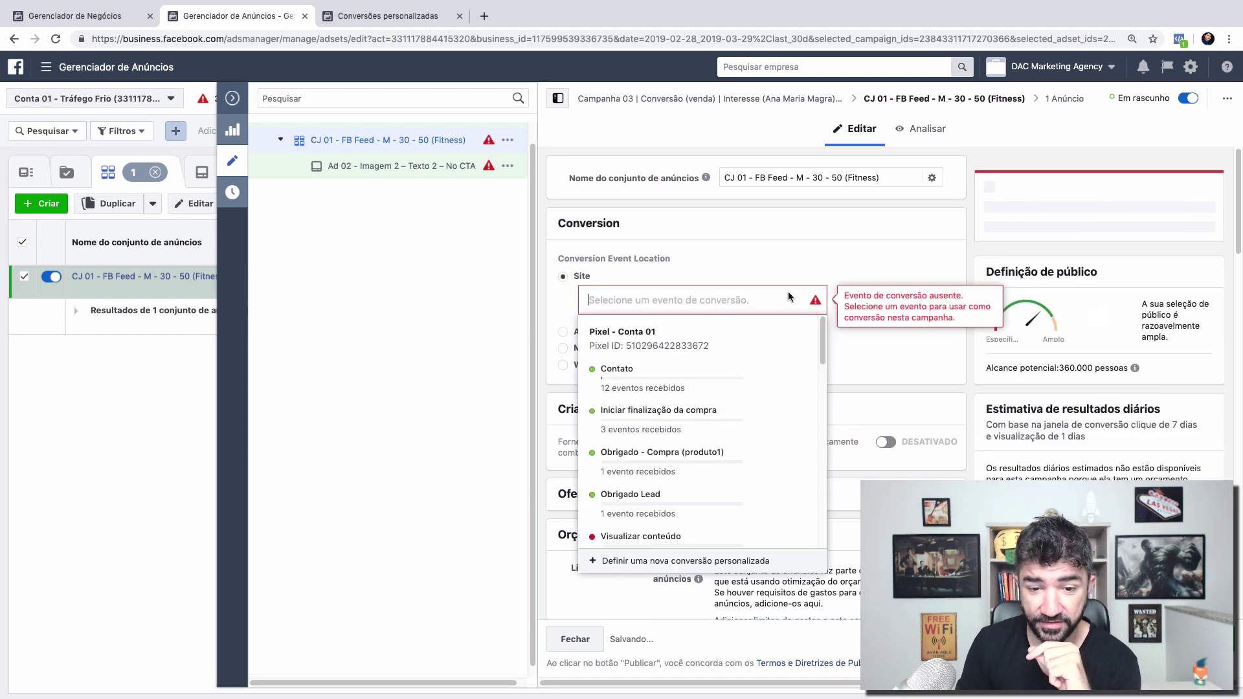
scroll(867, 208, down, 1)
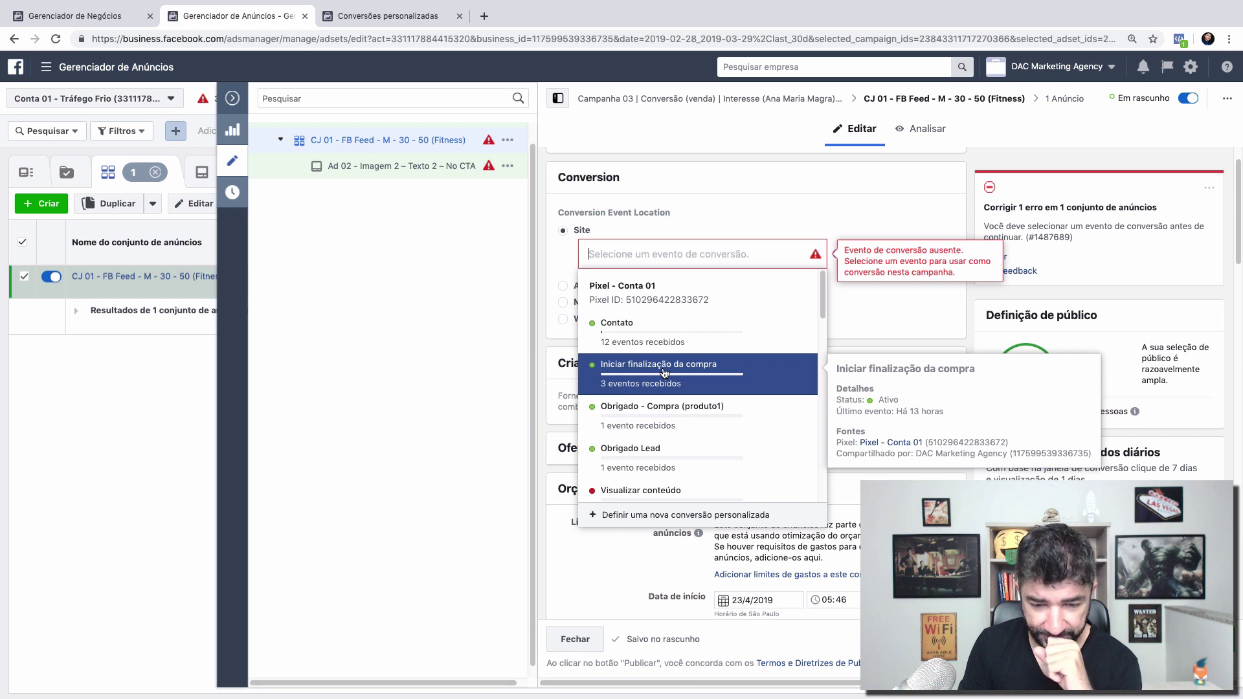
Step: Browse the ad set's conversion event list, then view the seven custom conversions in the other tab
scroll(664, 372, down, 1)
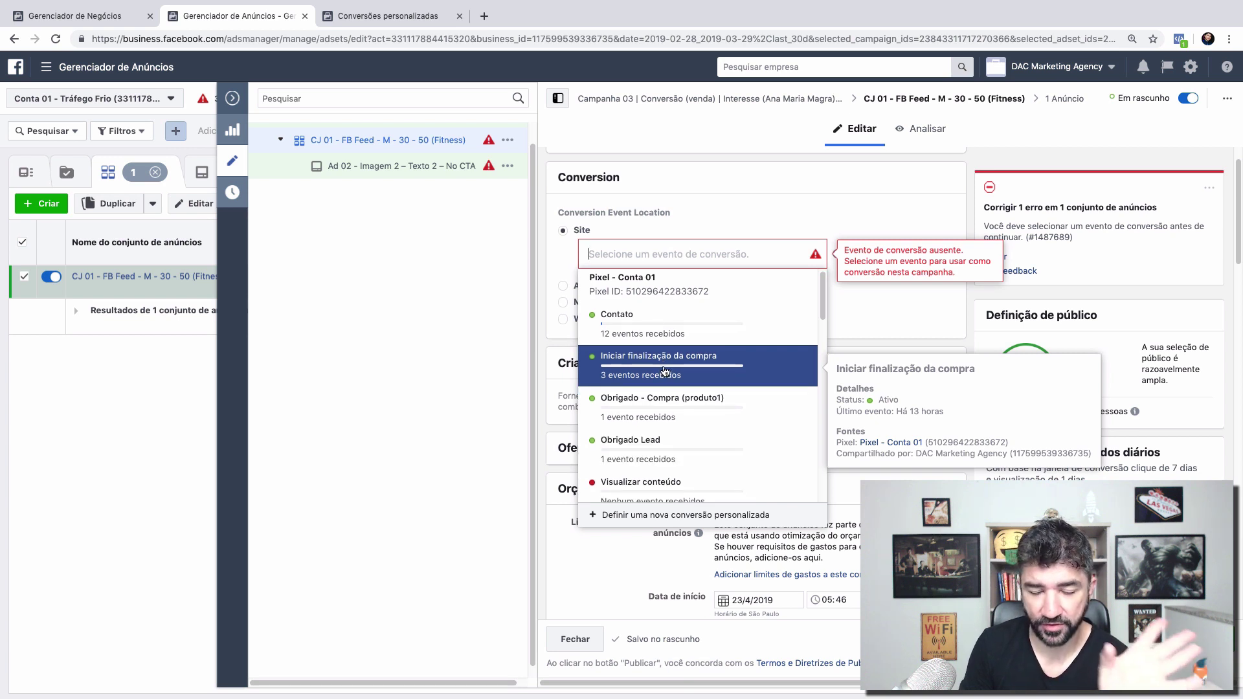
scroll(739, 391, down, 2)
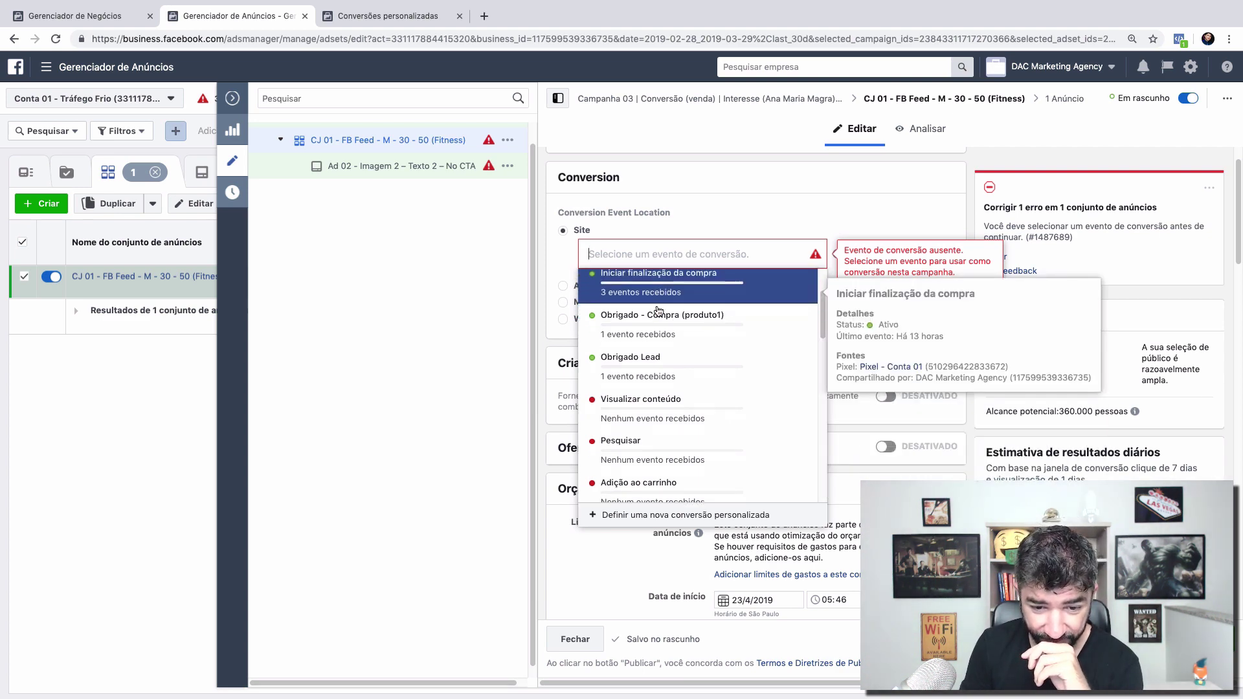
scroll(648, 304, down, 4)
scroll(658, 311, down, 1)
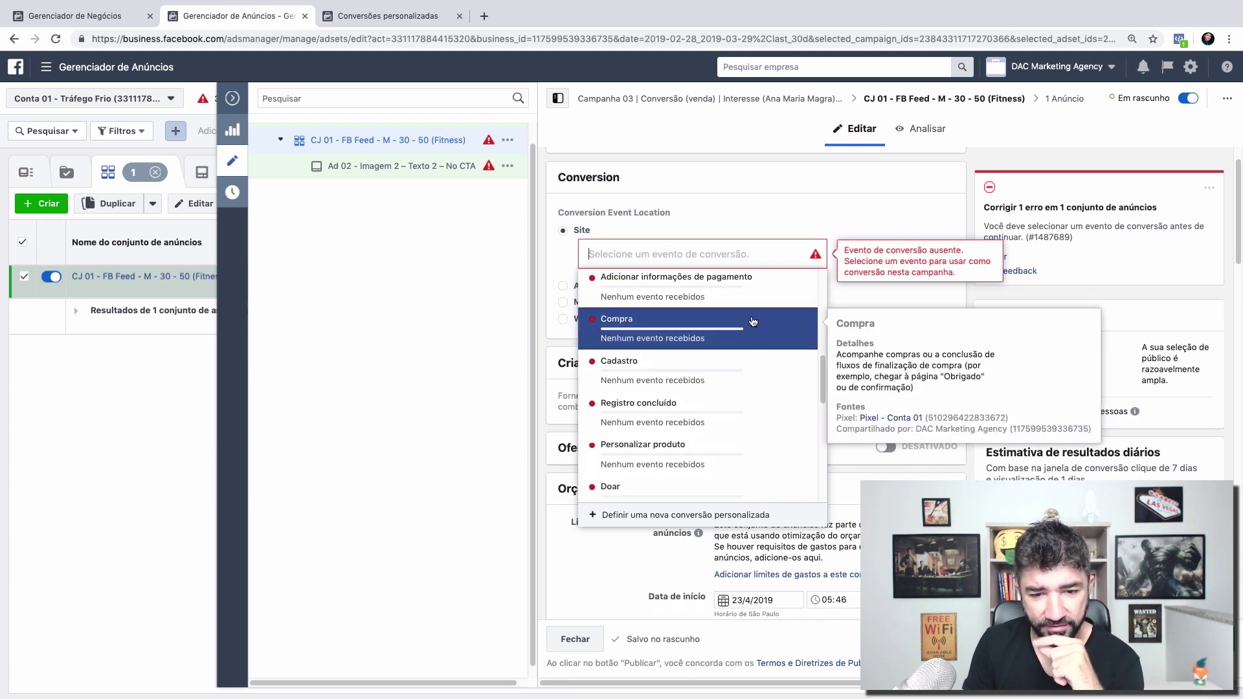
scroll(752, 322, down, 8)
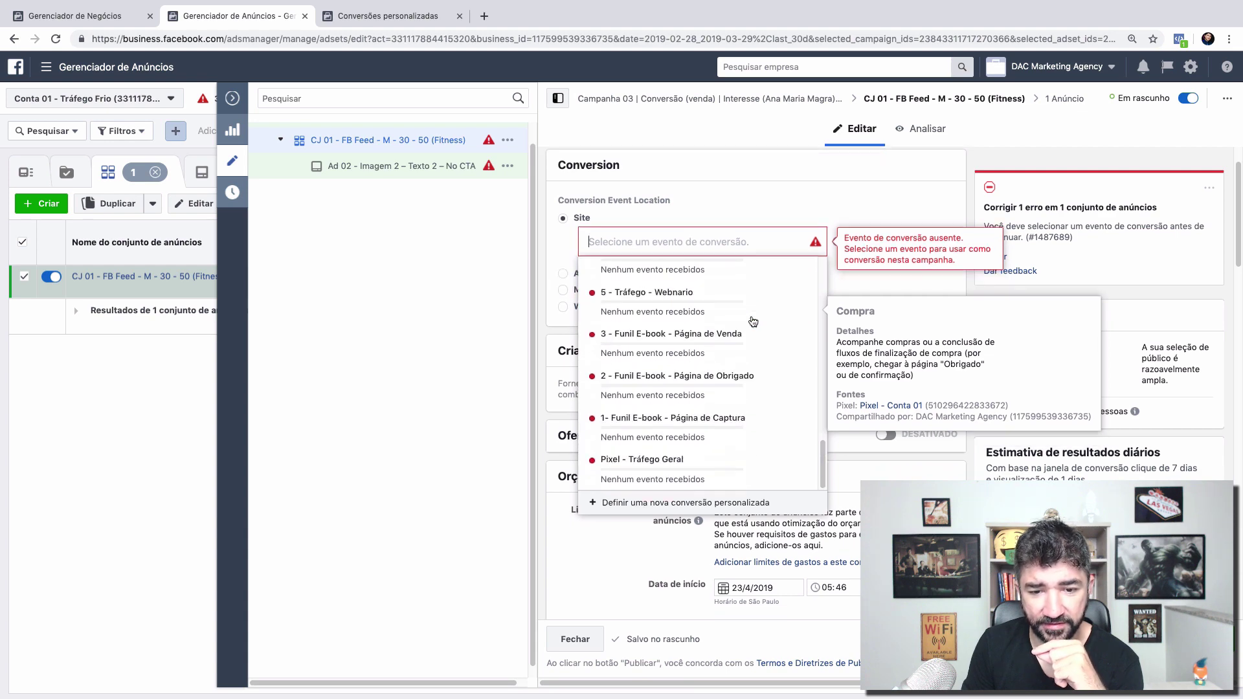
scroll(753, 322, down, 10)
scroll(751, 316, up, 15)
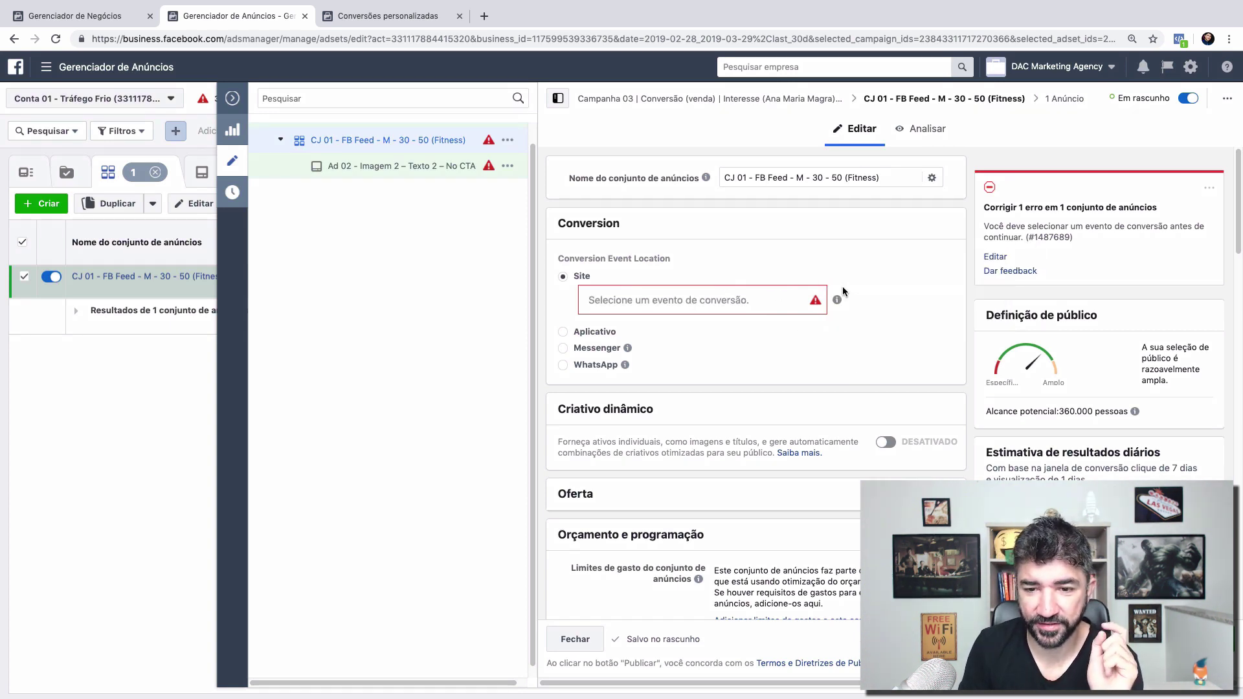
mouse_move(837, 299)
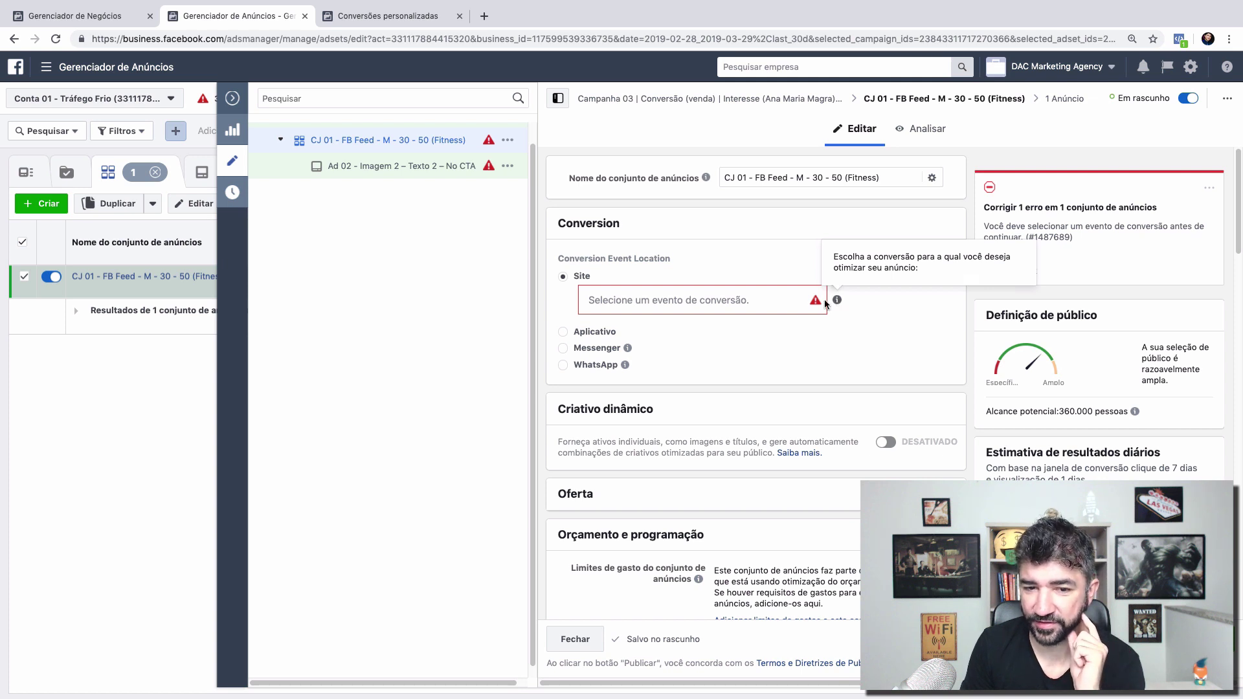
click(701, 299)
scroll(712, 404, down, 5)
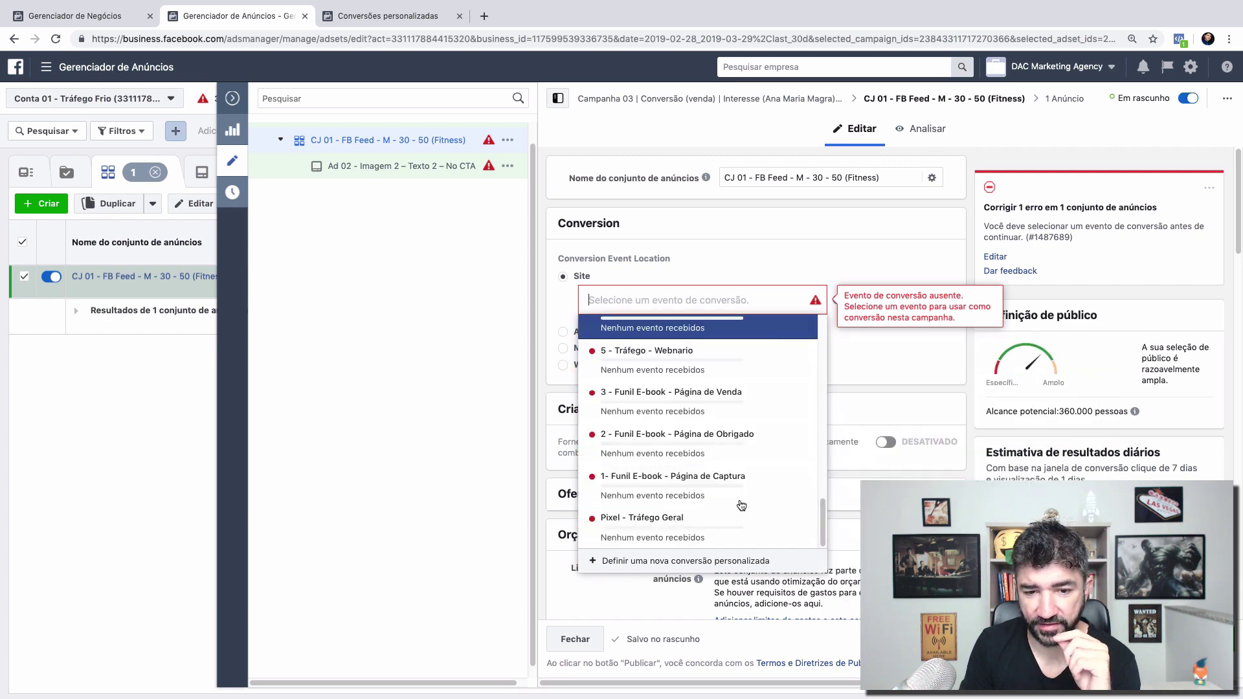
click(399, 24)
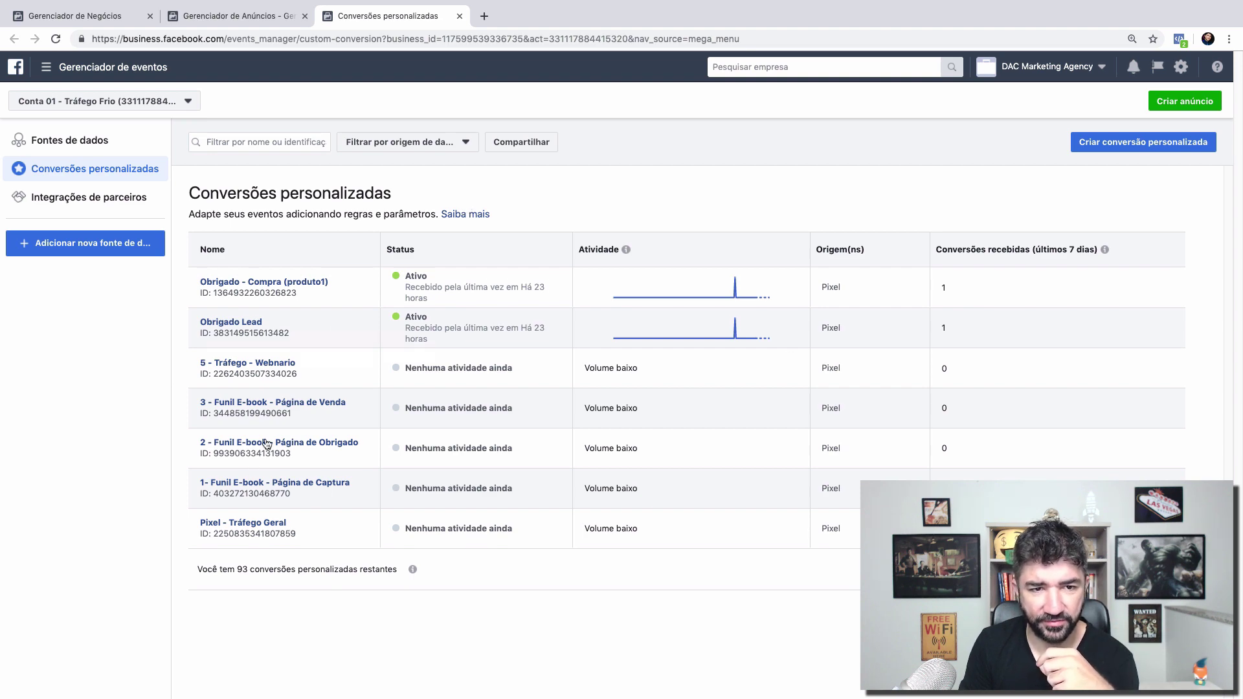
Step: Scroll through the ad set's conversion settings, then recheck the custom conversions list
click(222, 18)
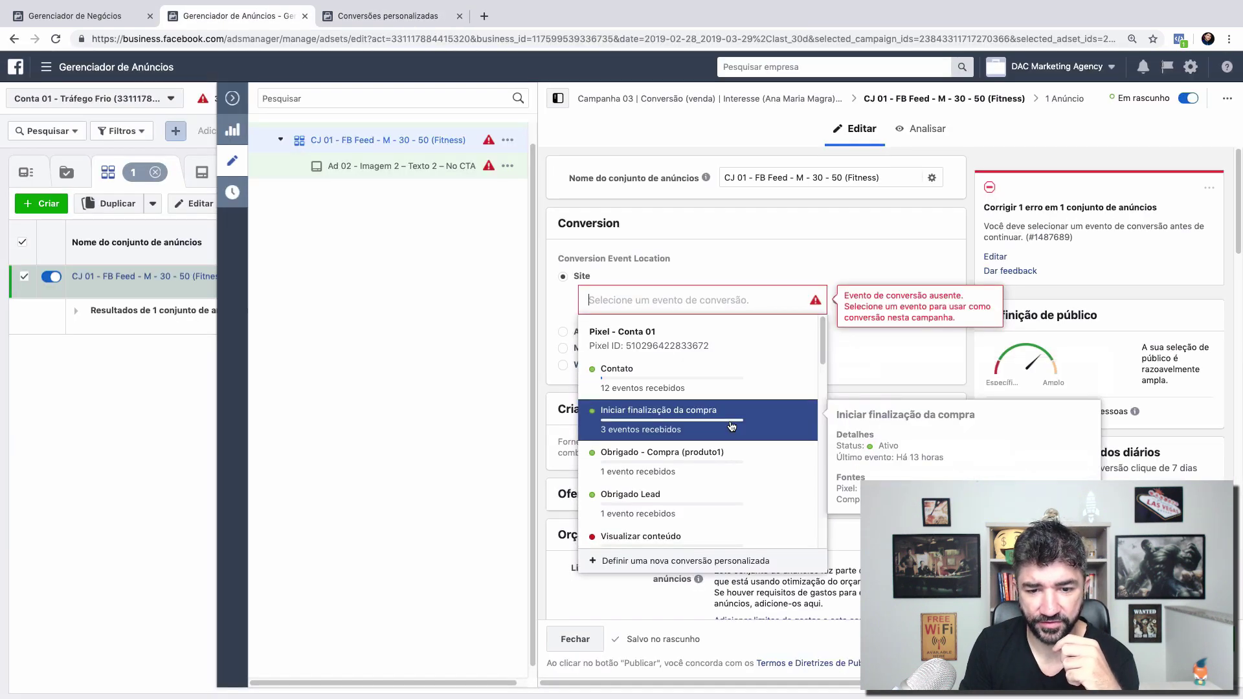
scroll(731, 425, down, 1)
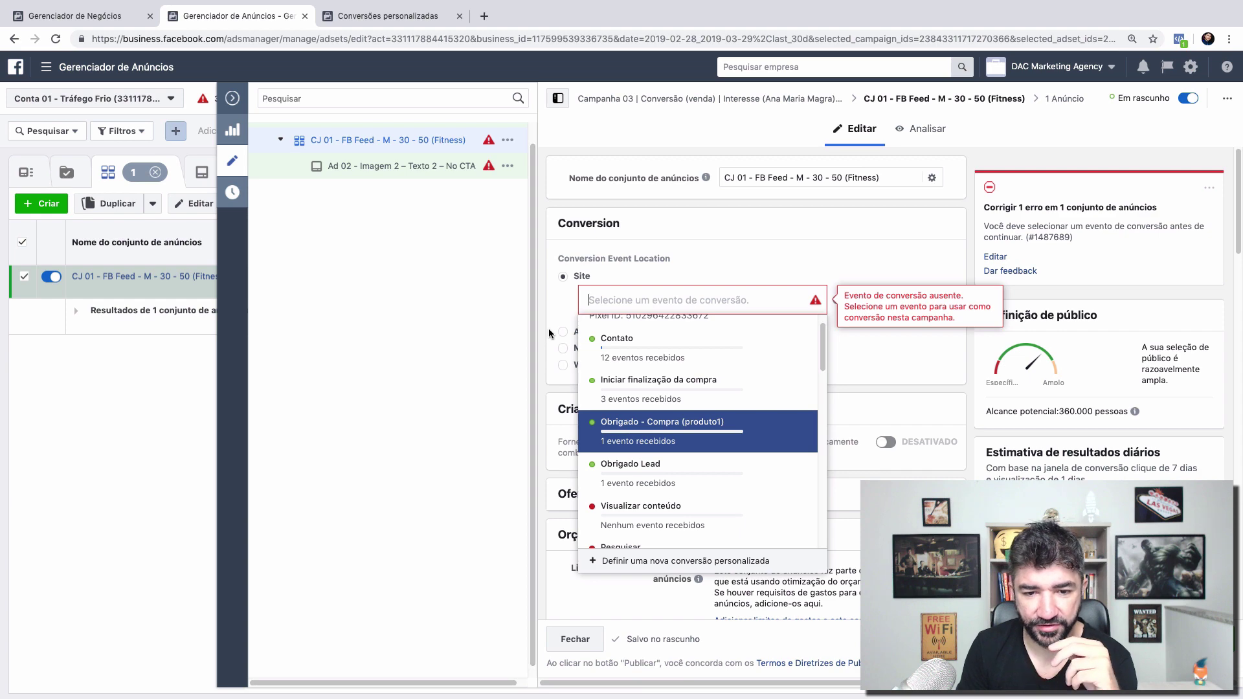
scroll(549, 328, down, 1)
scroll(687, 413, down, 3)
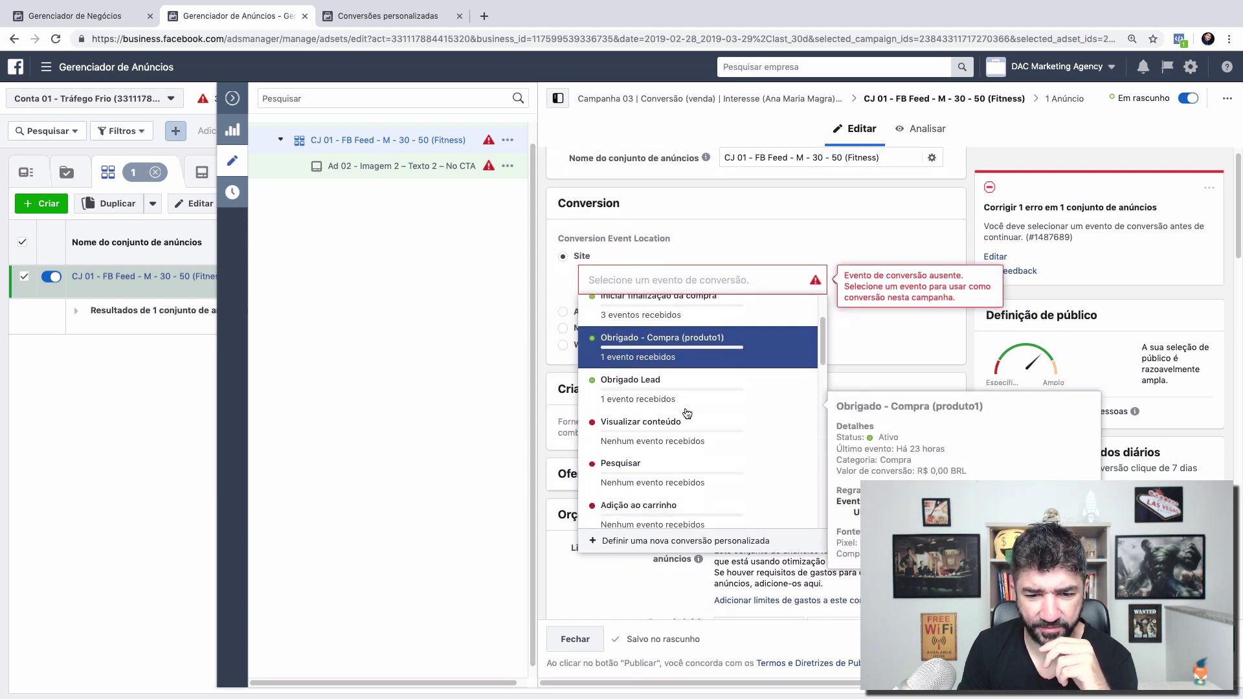
scroll(687, 413, down, 4)
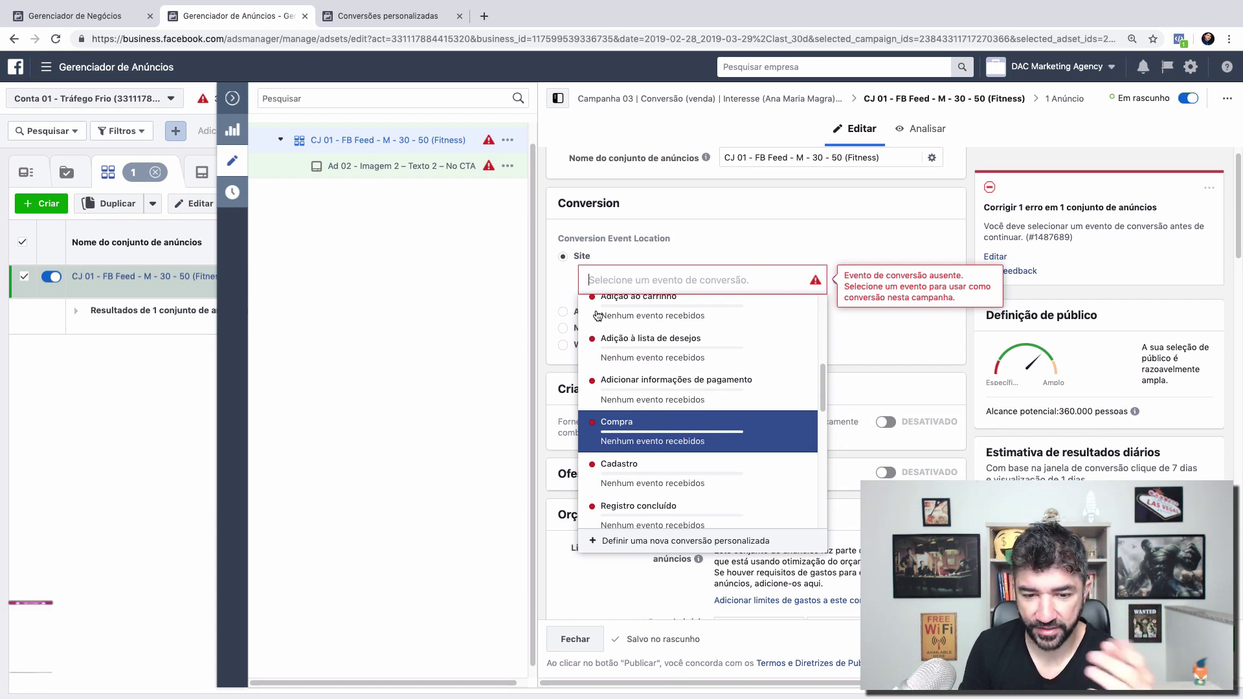
scroll(674, 453, down, 1)
scroll(674, 453, down, 4)
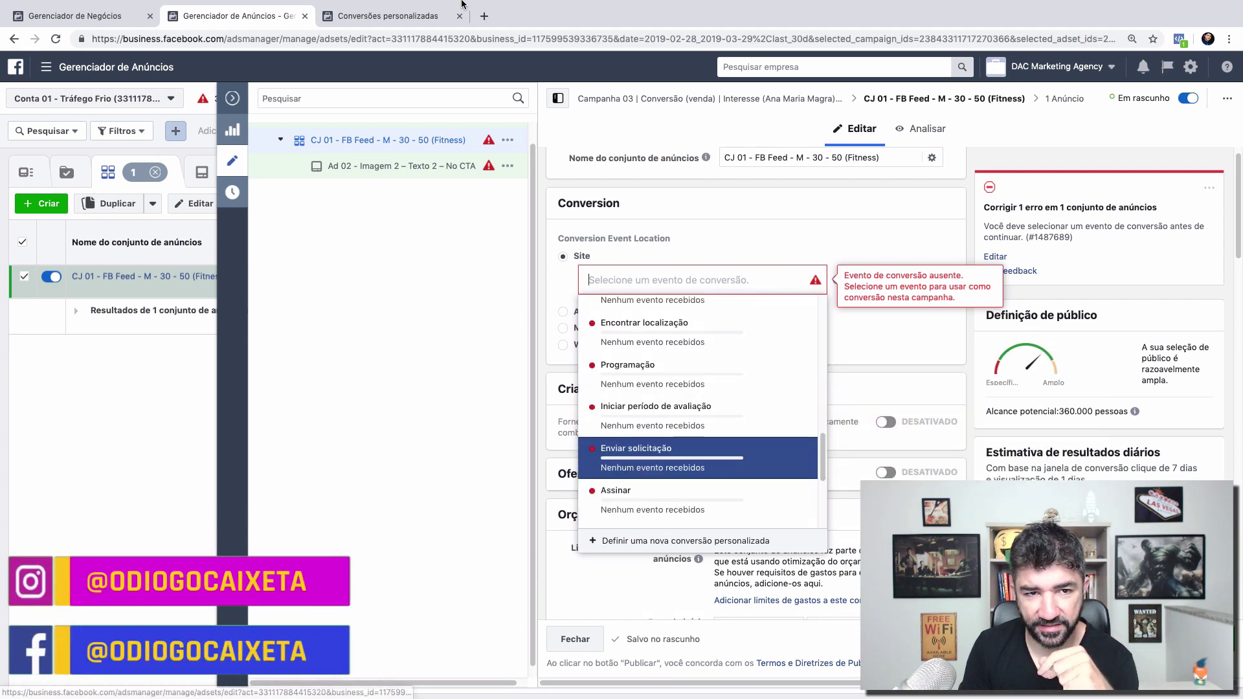
click(398, 9)
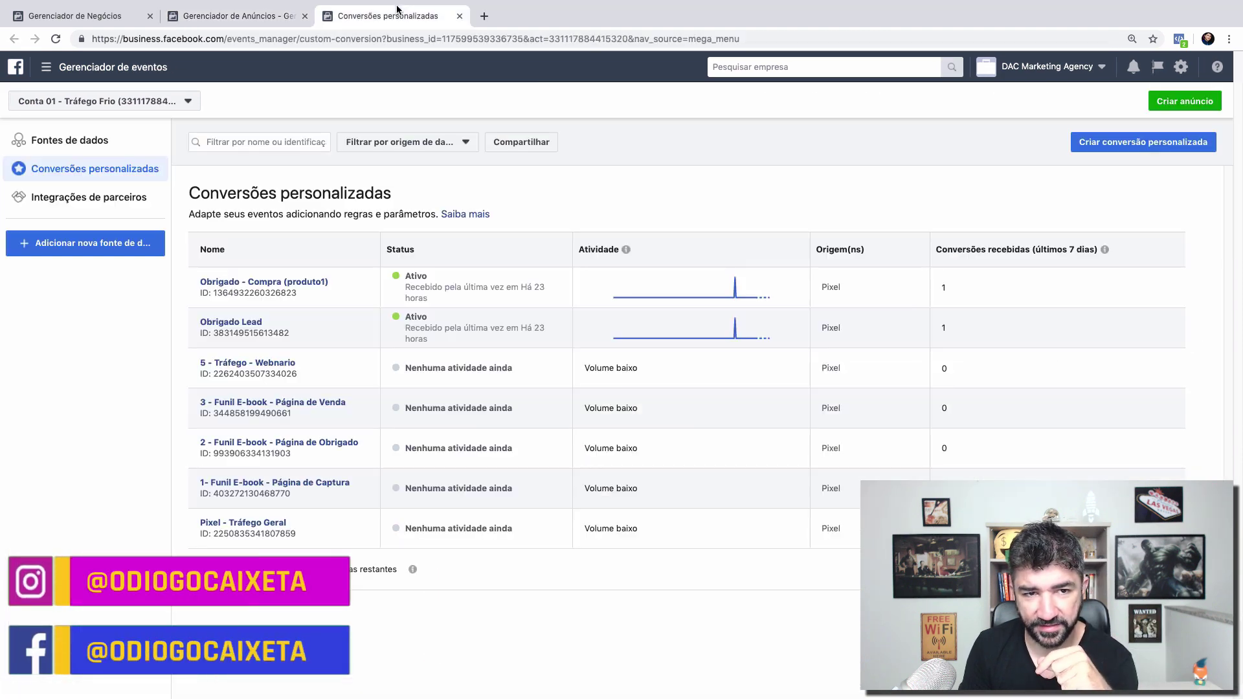
Step: Reload the Ads Manager ad set editor to refresh the available conversion events
click(248, 10)
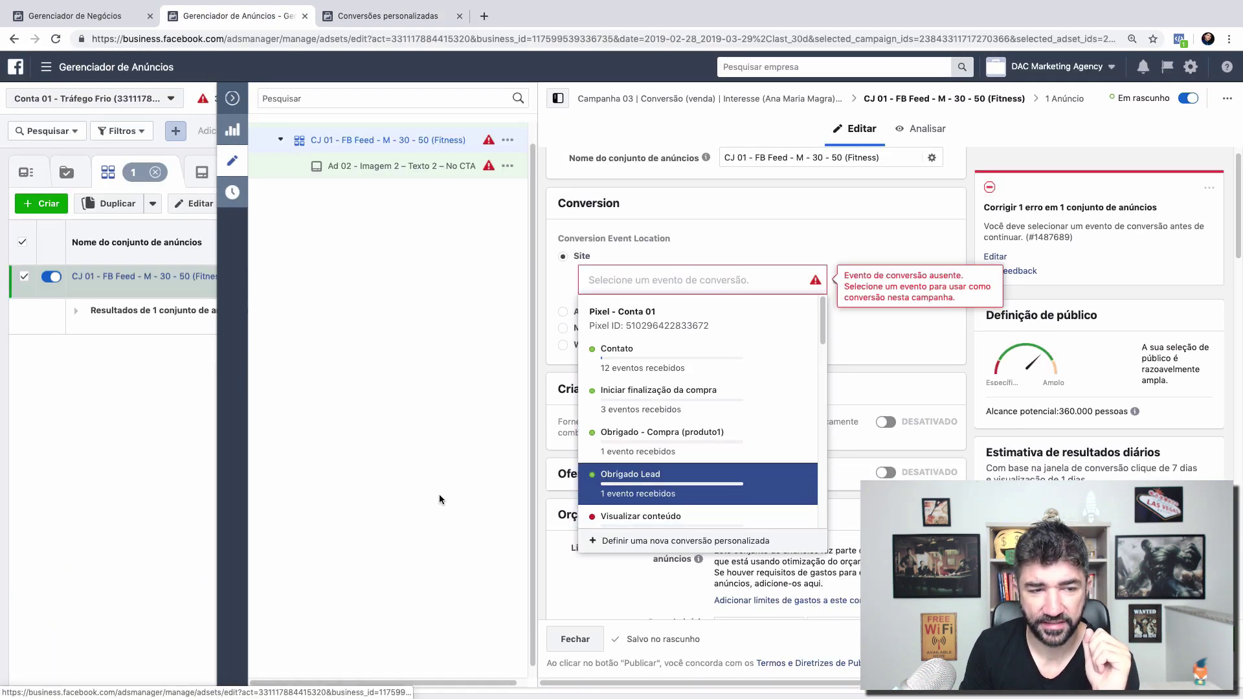
click(57, 39)
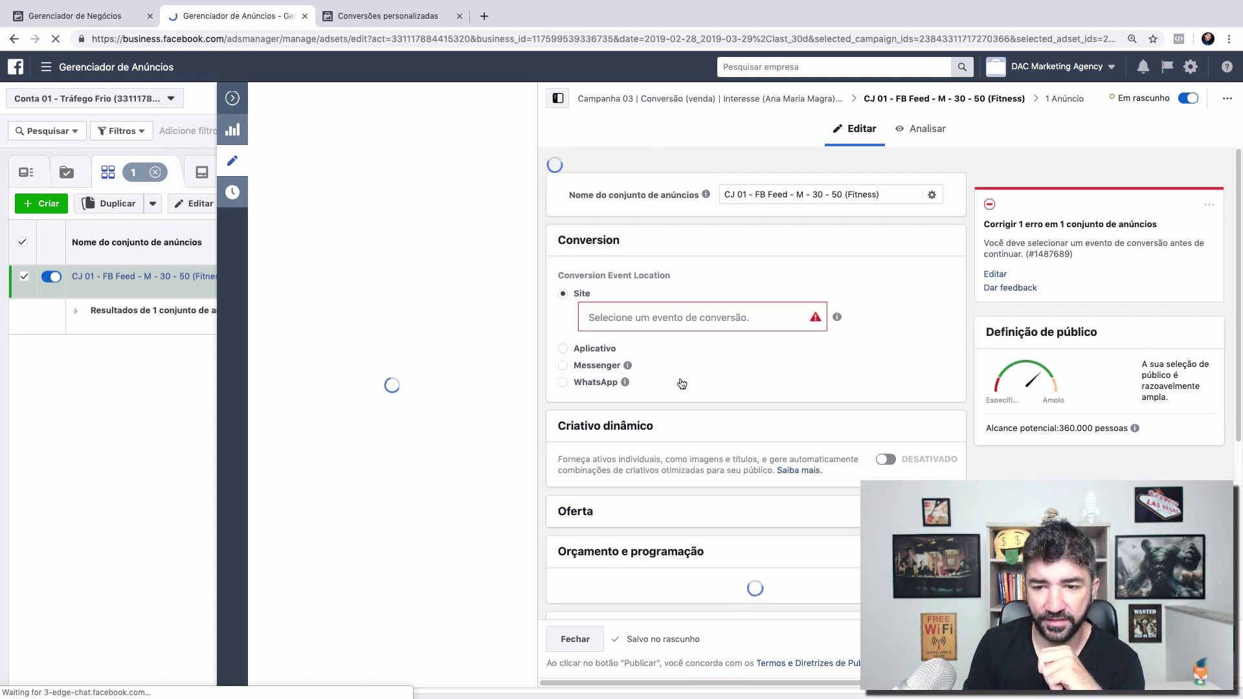
click(353, 14)
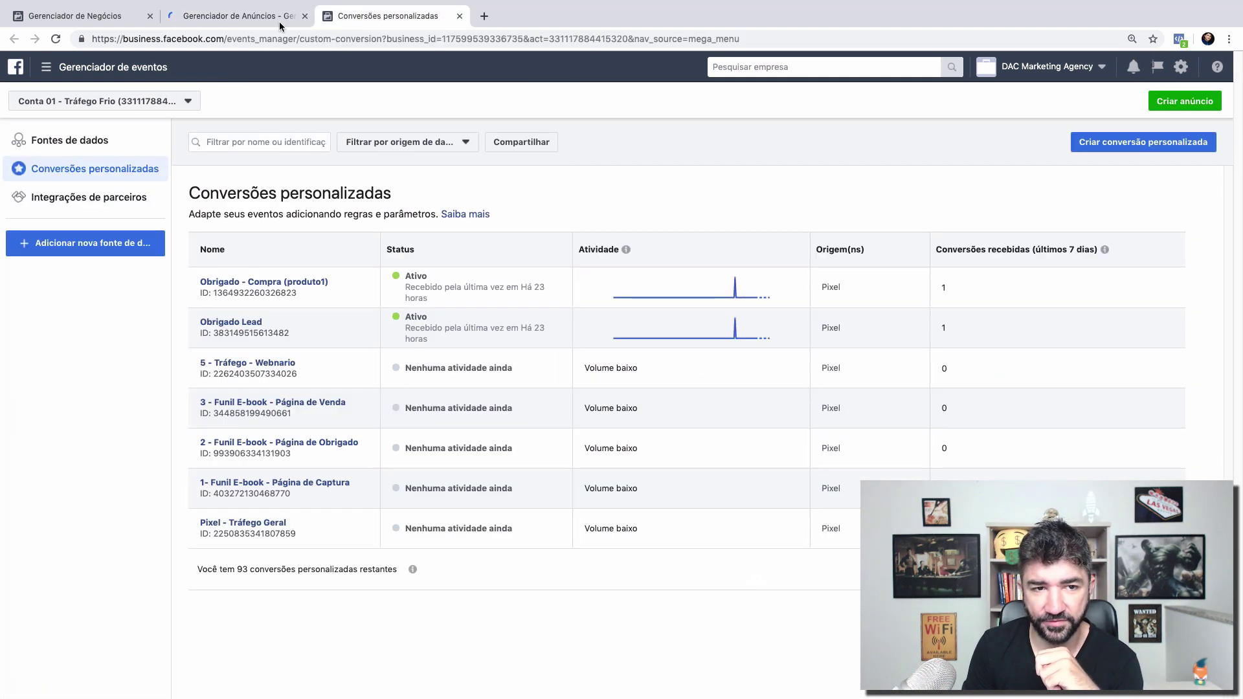
click(271, 18)
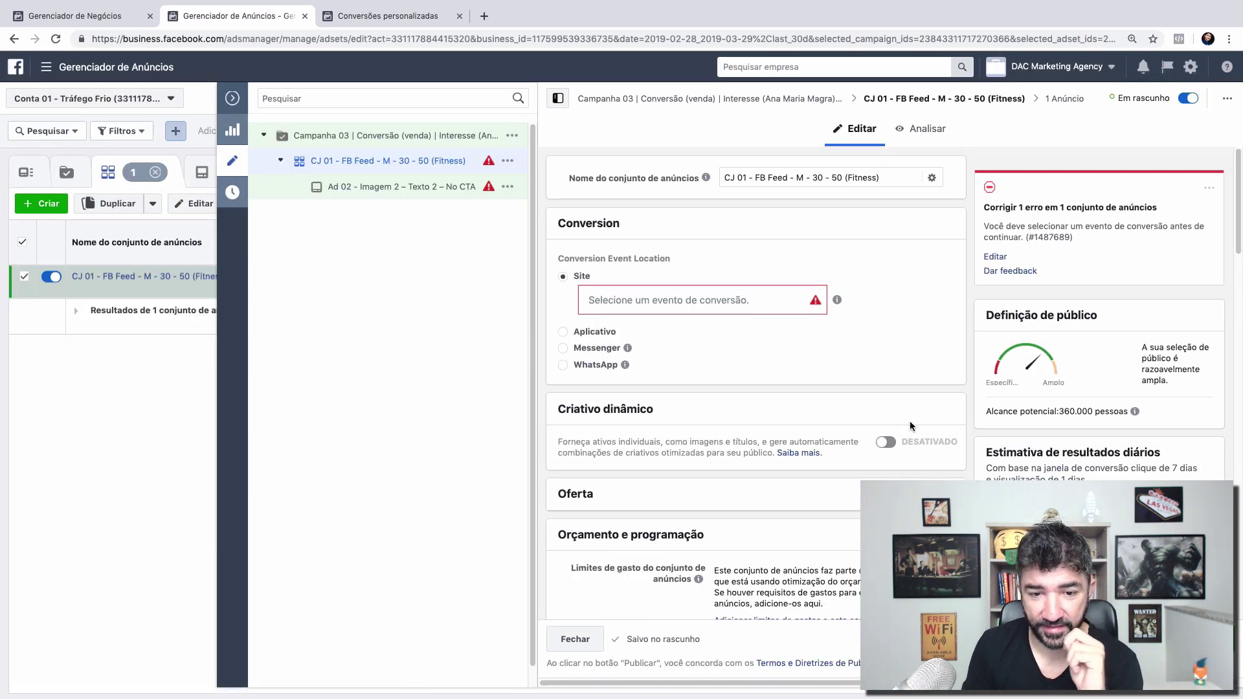
Step: Change the conversion location from Aplicativo to Messenger, then close the editor without publishing the drafts
click(563, 333)
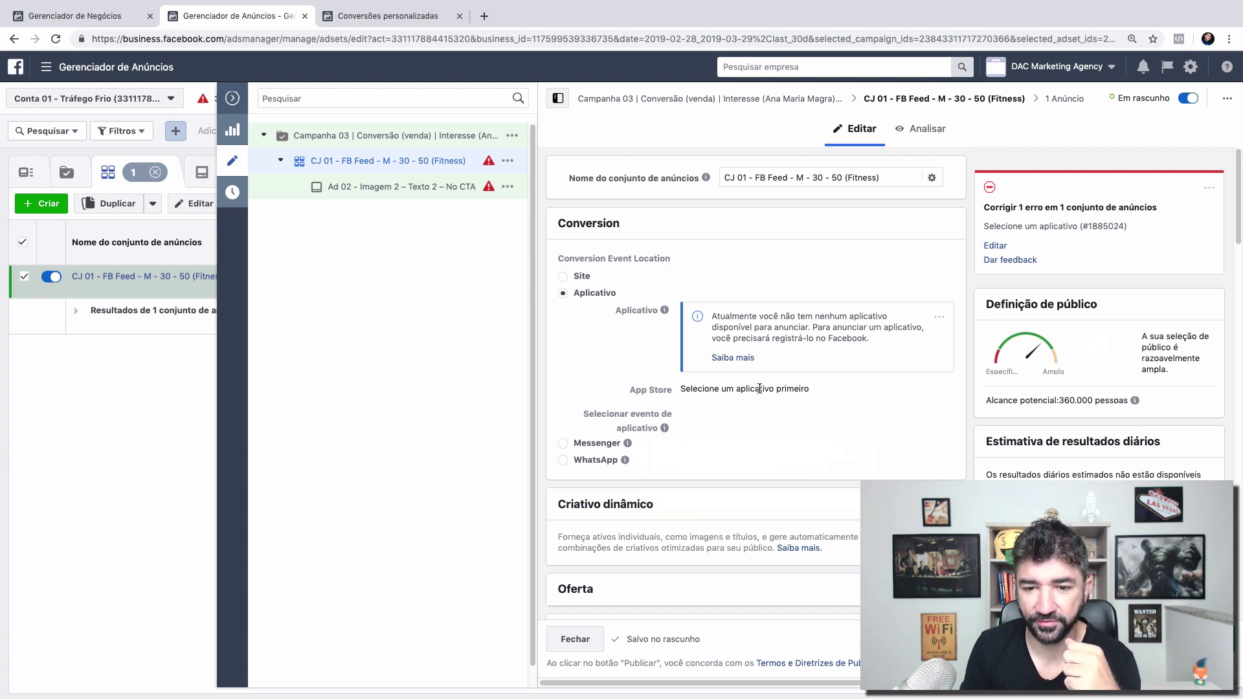
scroll(759, 388, down, 1)
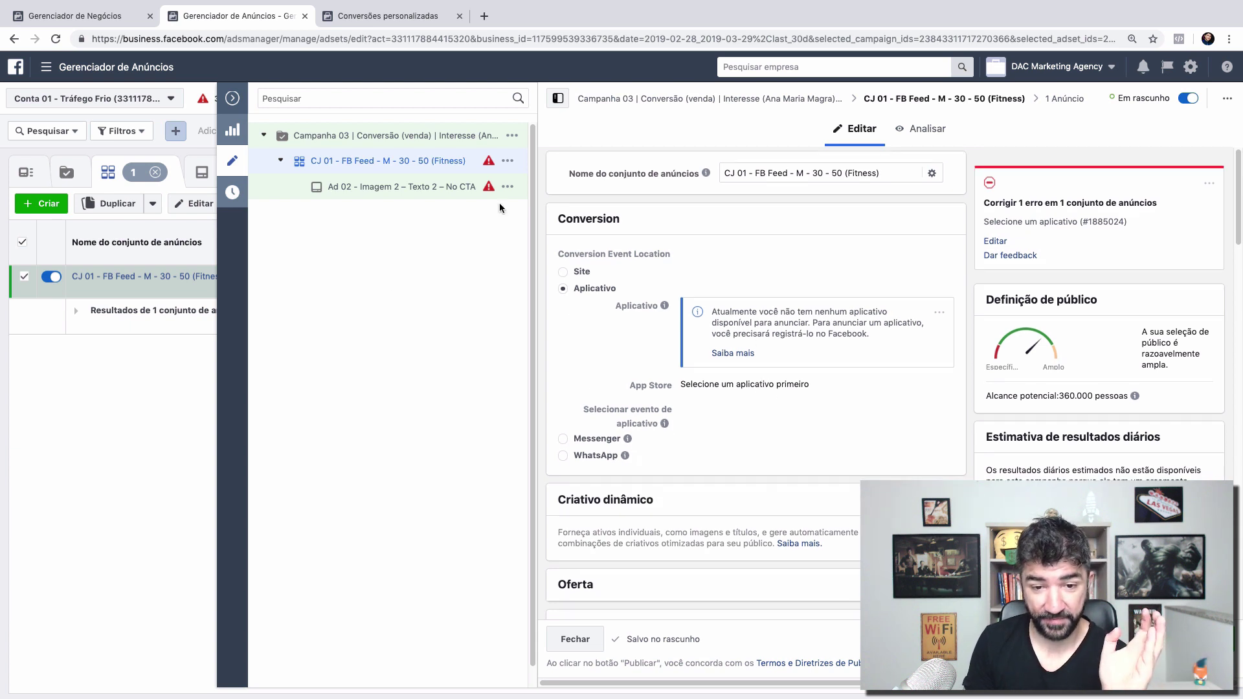
click(563, 439)
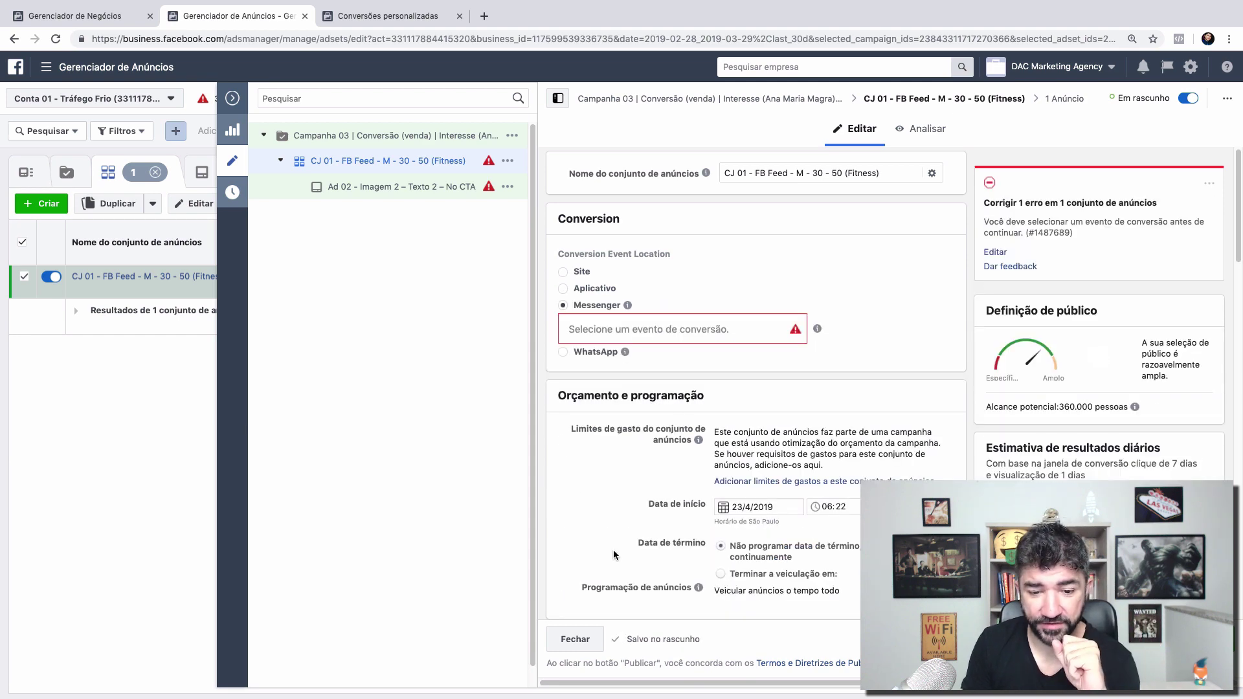
click(576, 640)
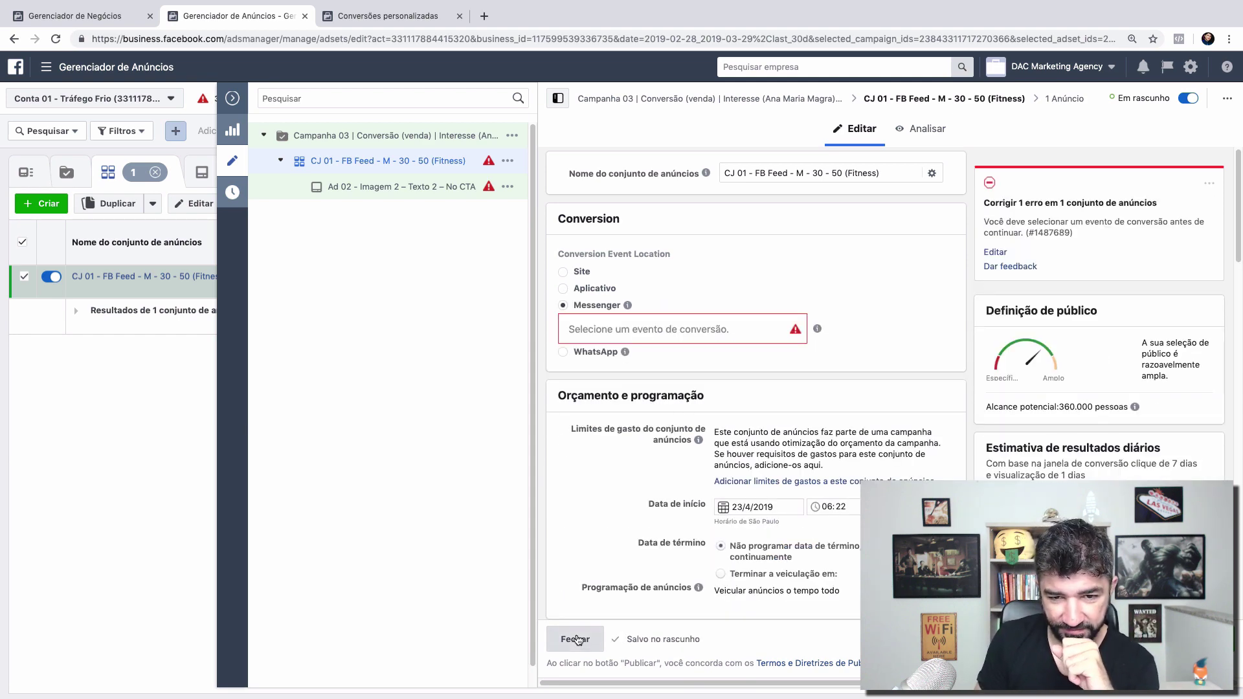
click(630, 342)
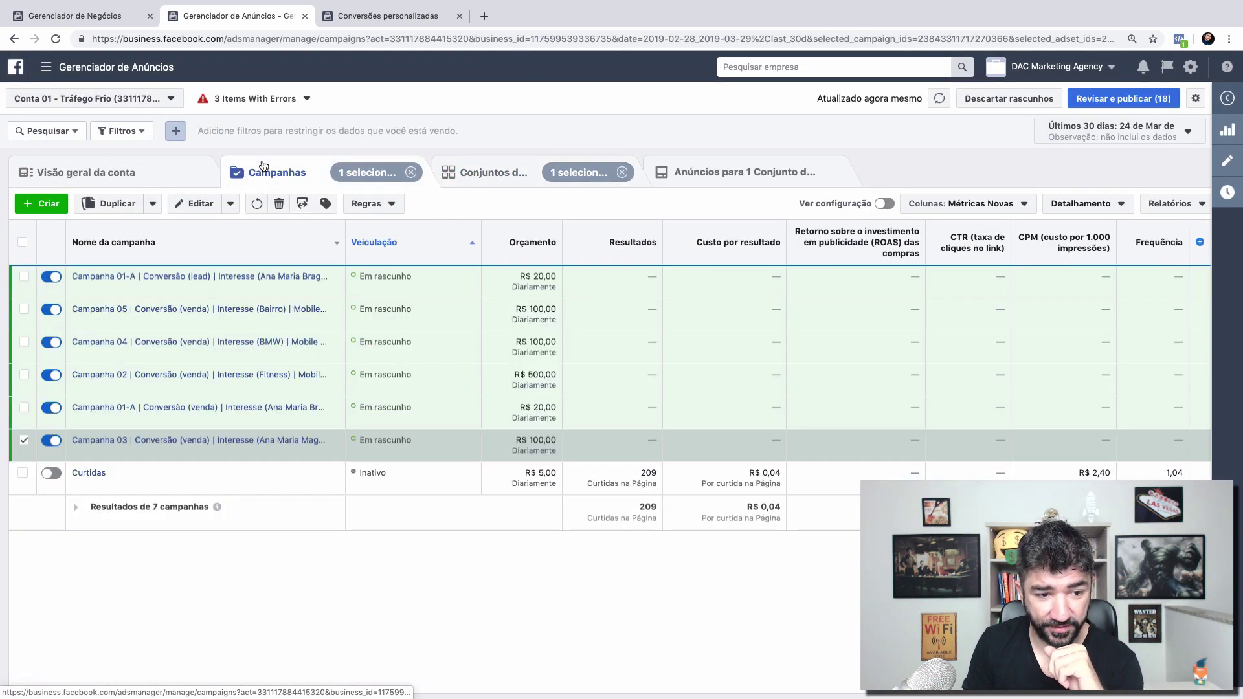
Step: Switch Campanha 03's objective from Conversões to Mensagens and confirm the change
click(1227, 161)
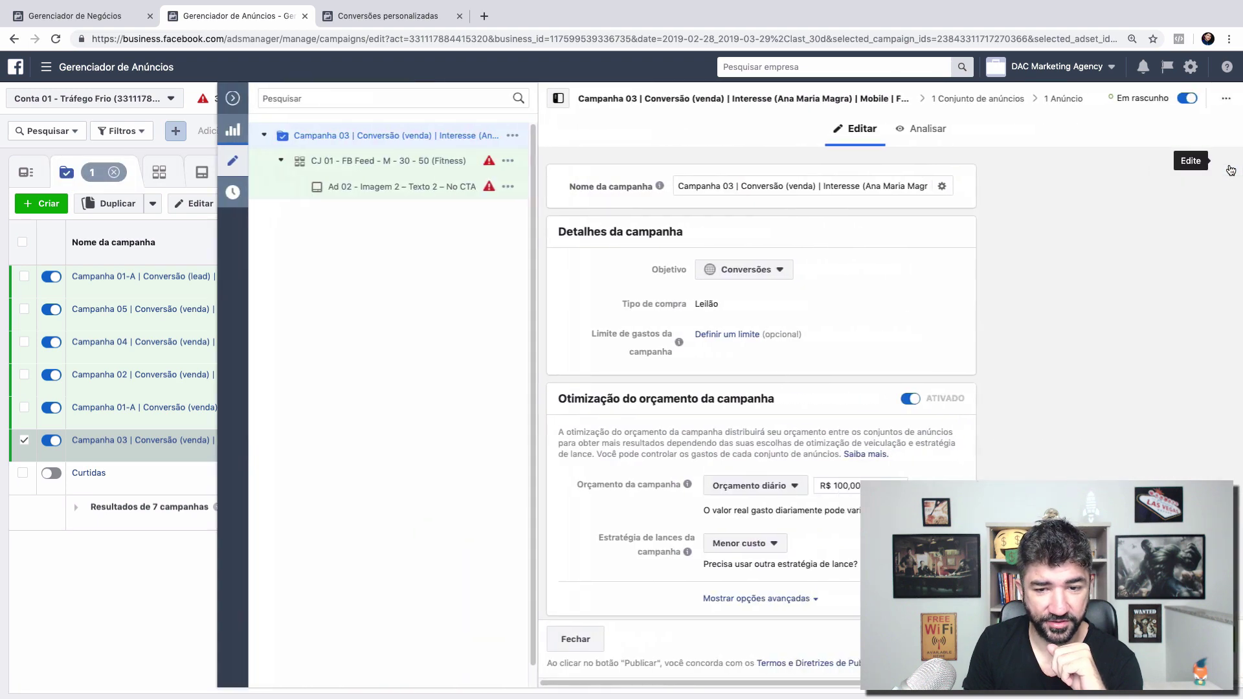
click(747, 270)
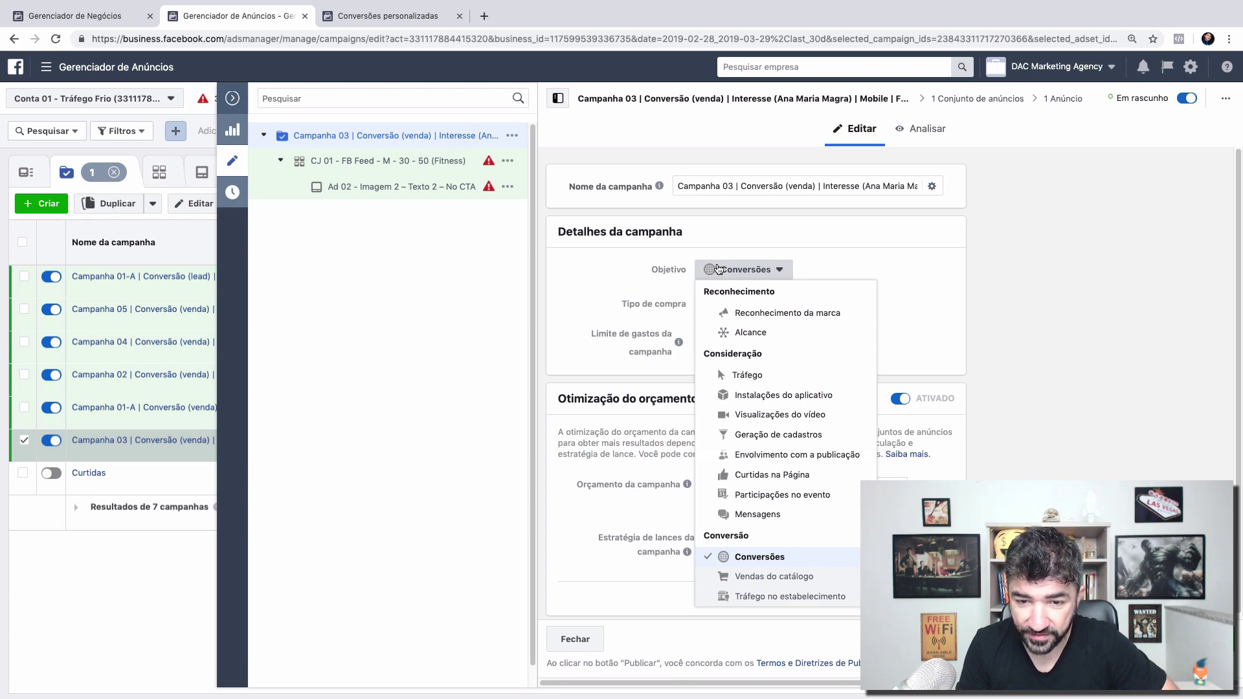
click(758, 515)
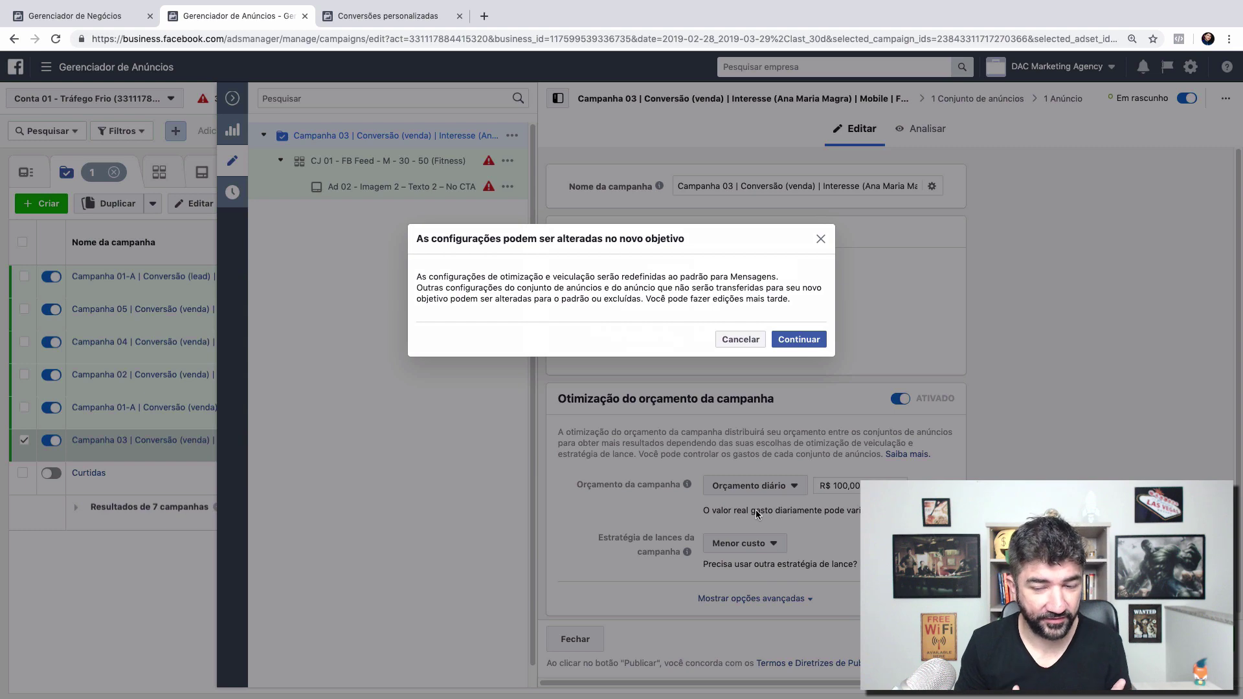
click(793, 338)
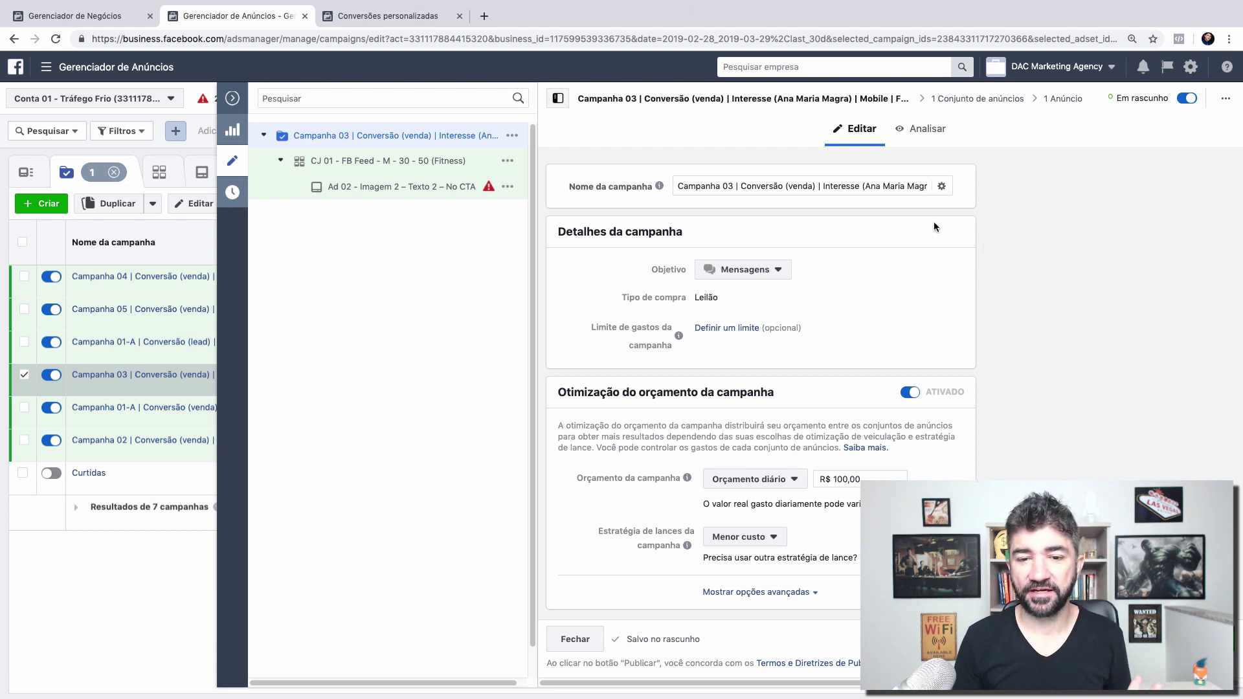
click(775, 275)
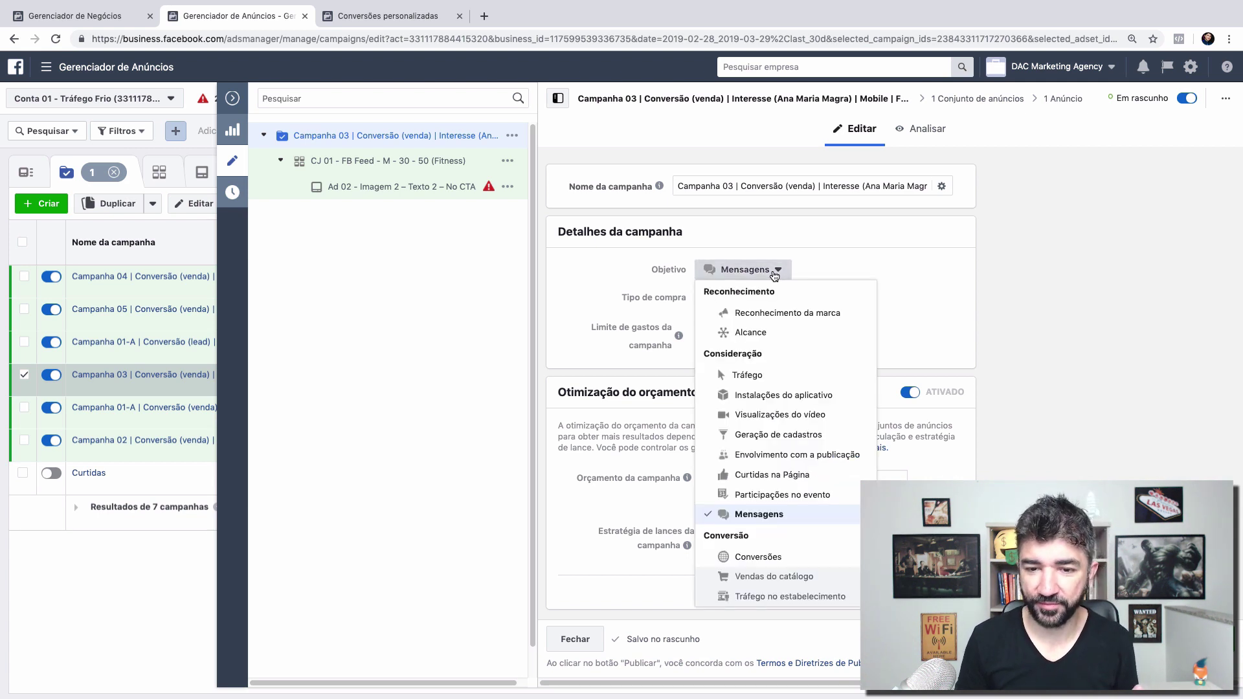
Step: Restore Conversões as Campanha 03's objective and reopen the CJ 01 - FB Feed - M - 30 - 50 (Fitness) ad set
click(980, 305)
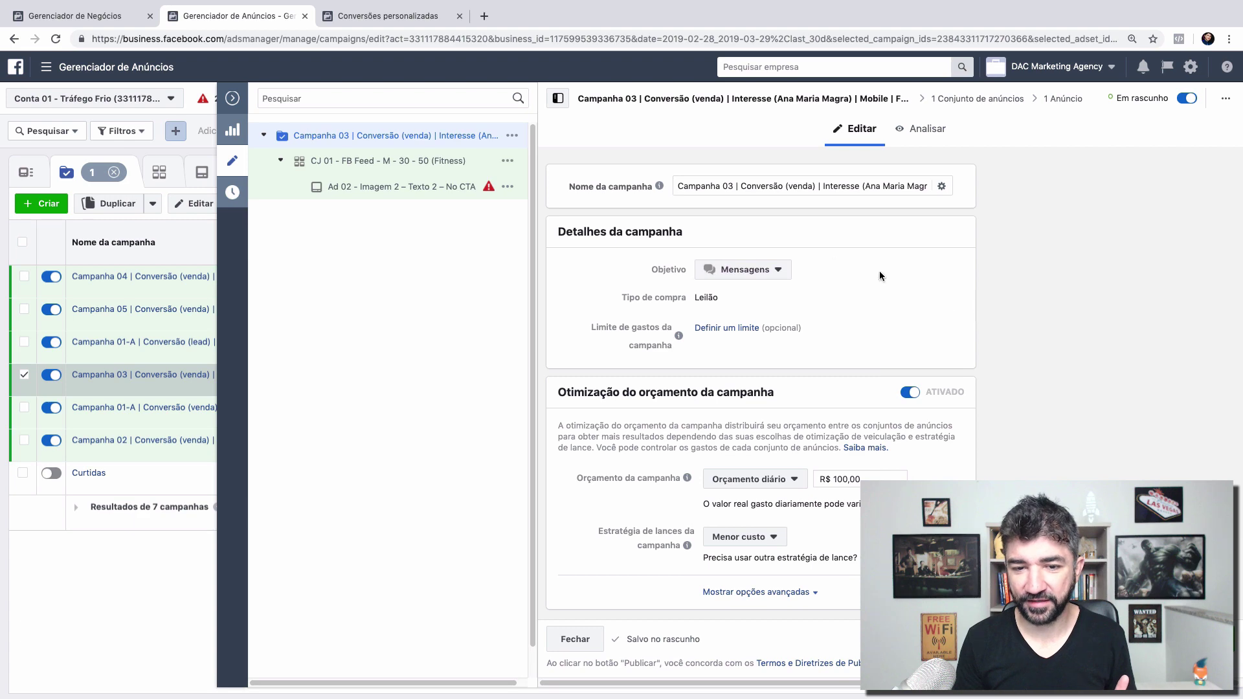
click(736, 267)
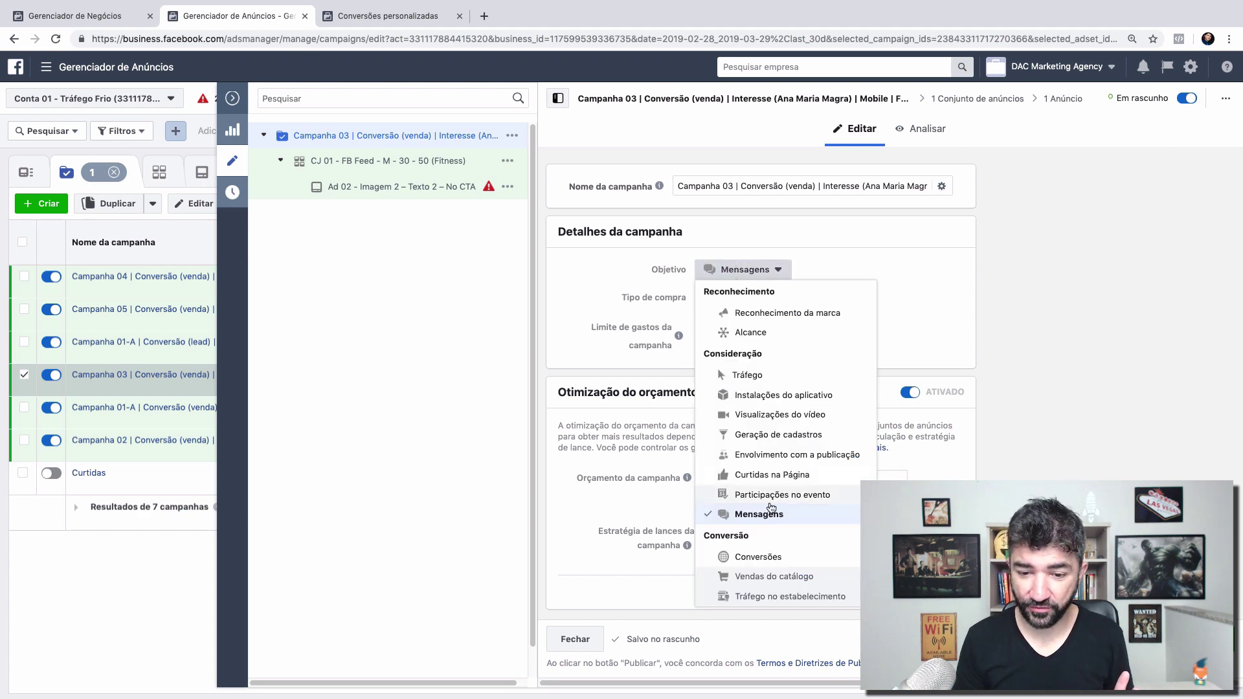
click(761, 553)
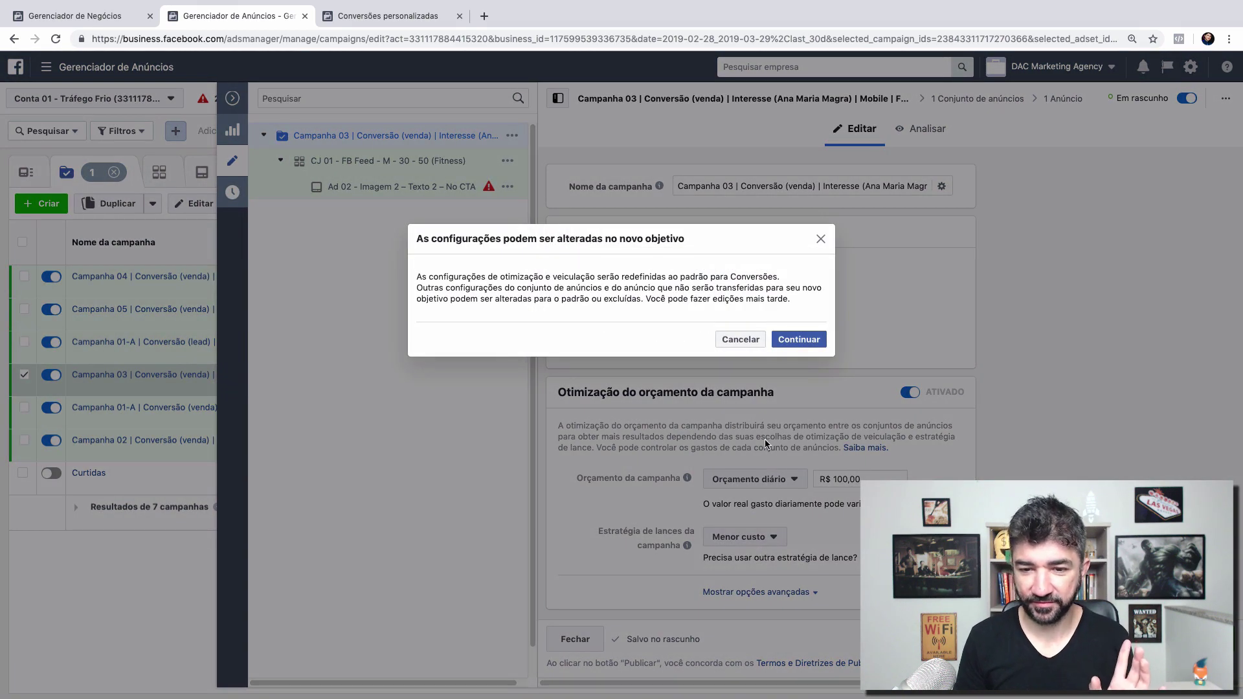
click(802, 334)
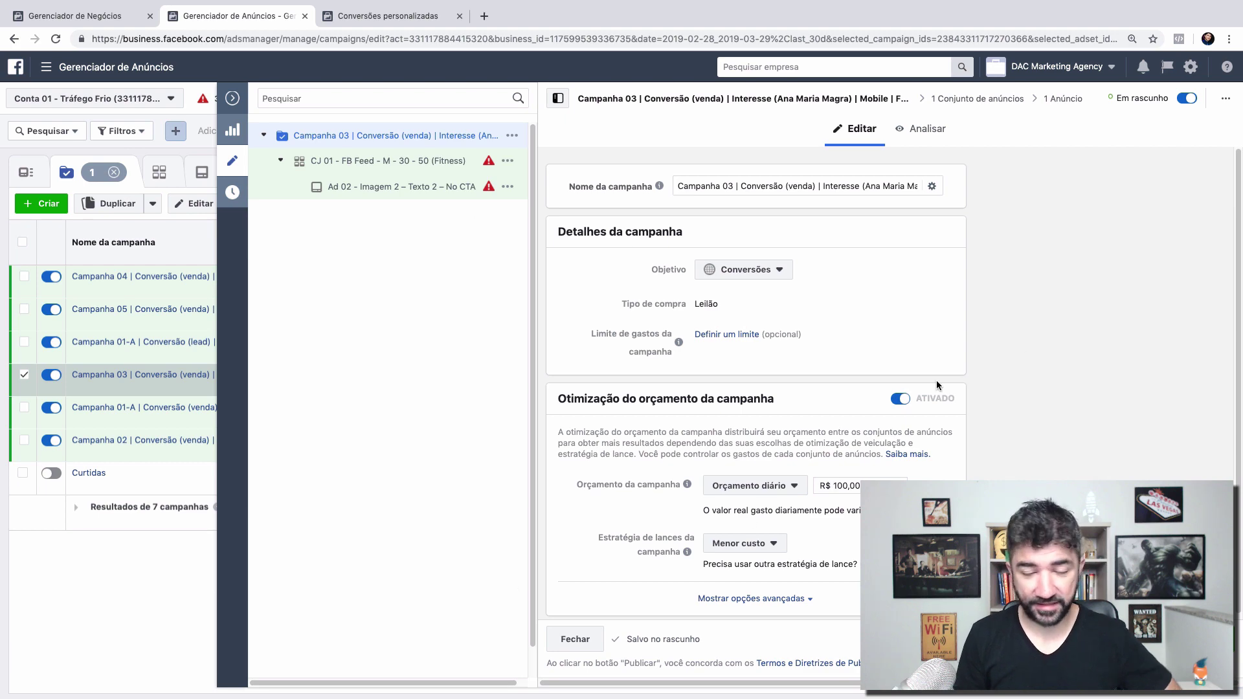
click(386, 170)
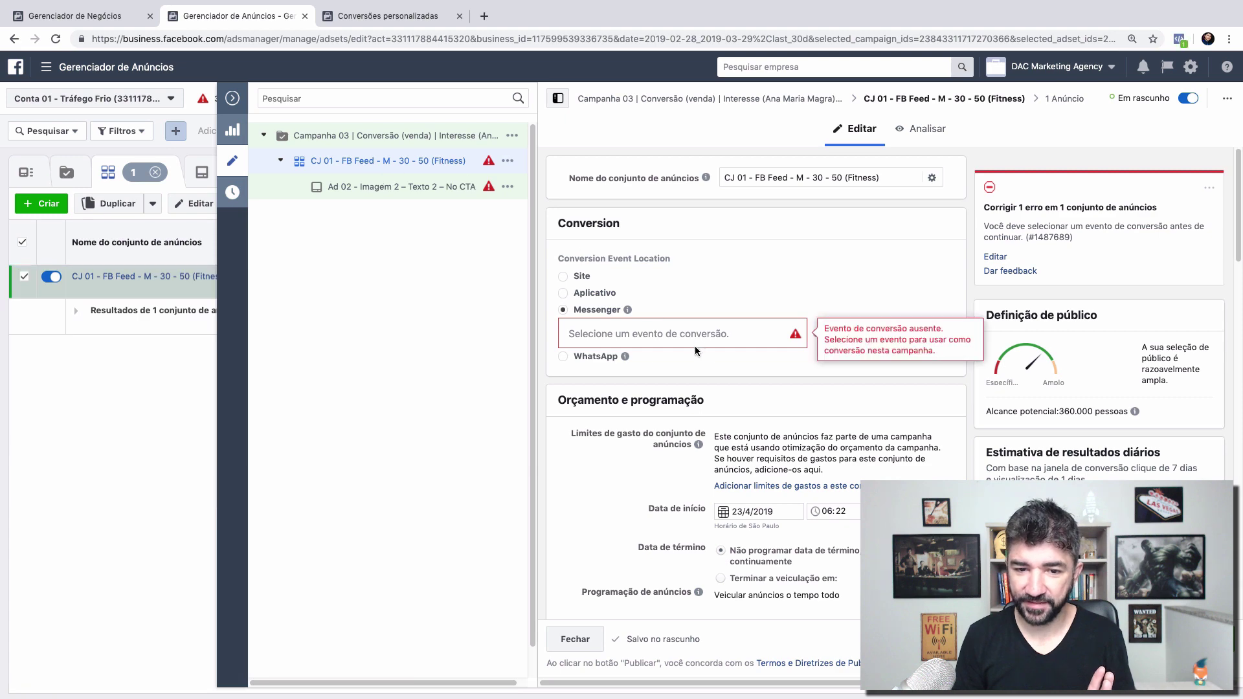
Step: Move CJ 01's conversion event location from Site to Messenger
click(563, 276)
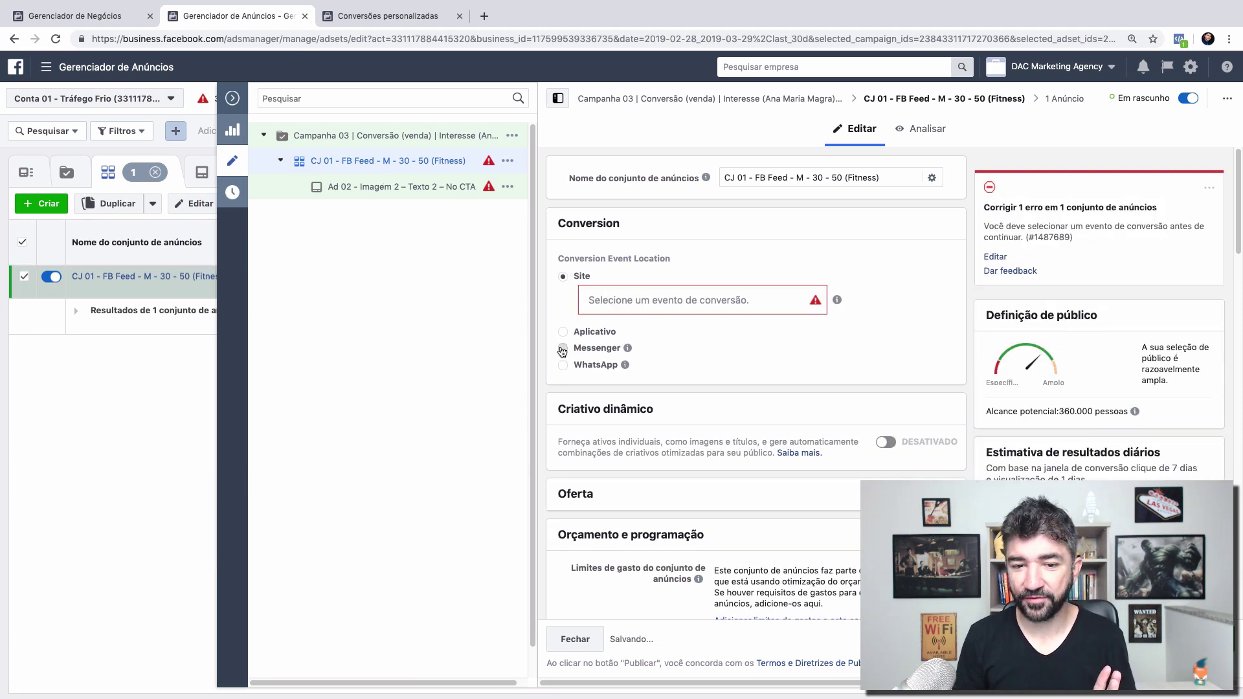
click(562, 351)
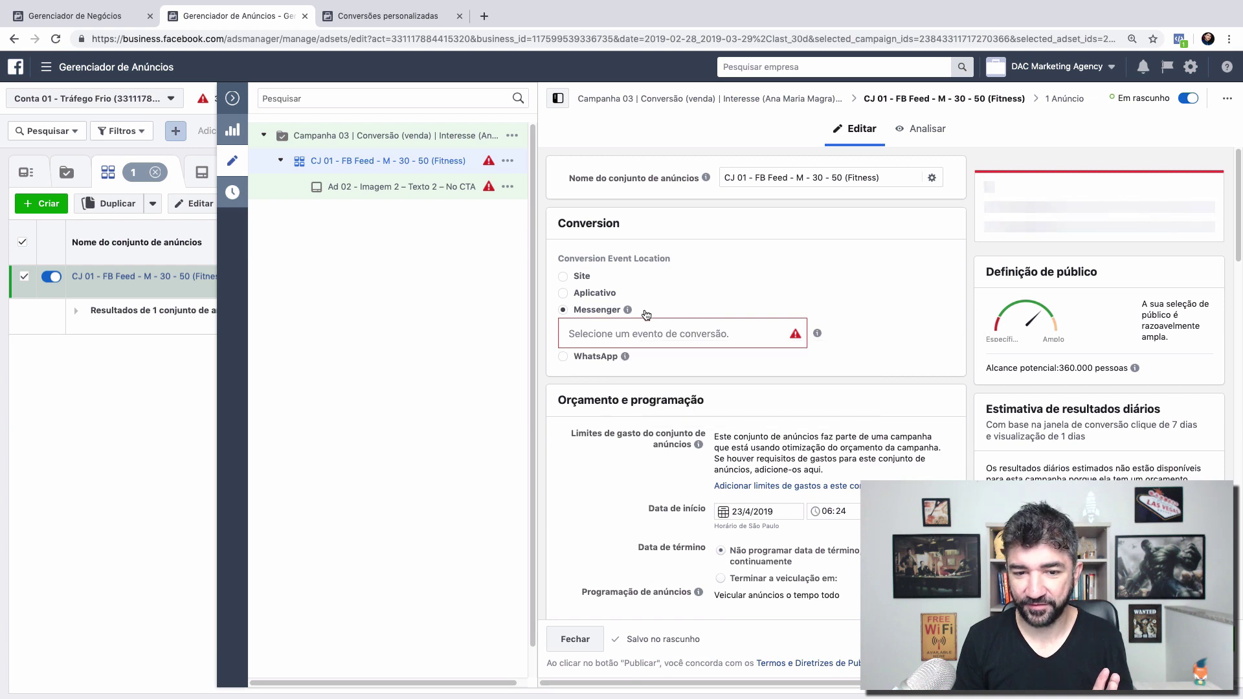
mouse_move(630, 312)
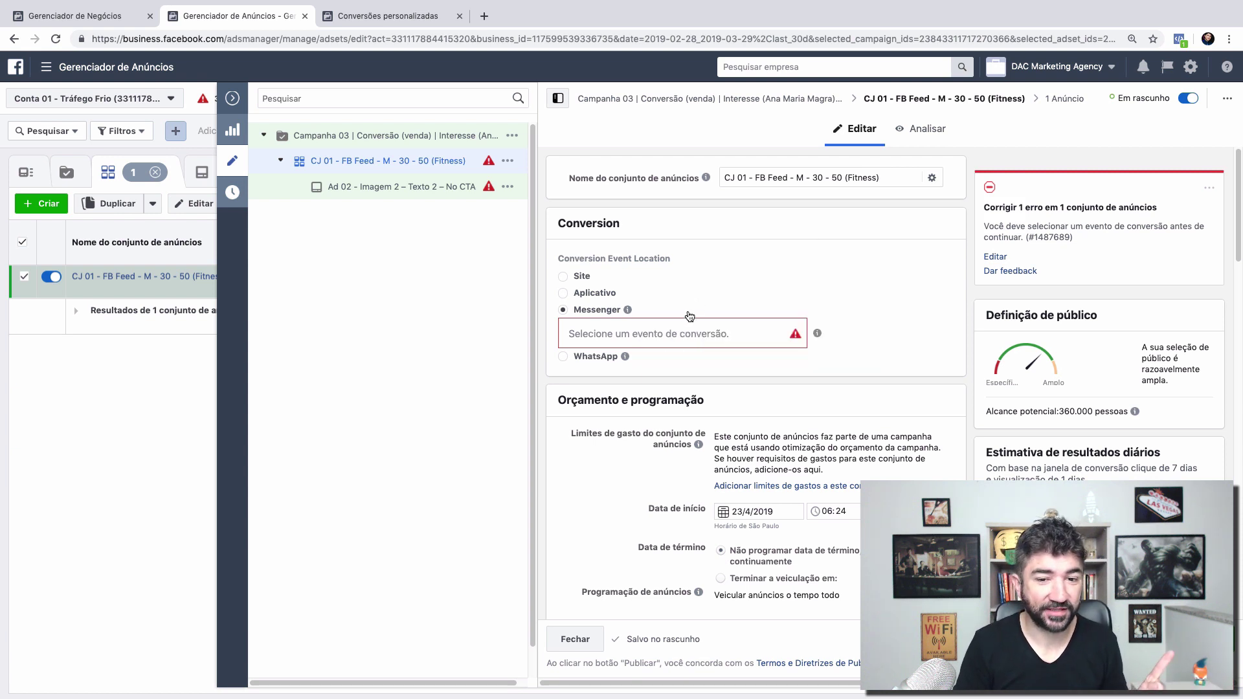
Step: Try Iniciar finalização da compra, then search 'compra' for the event, and set the location to WhatsApp
click(659, 331)
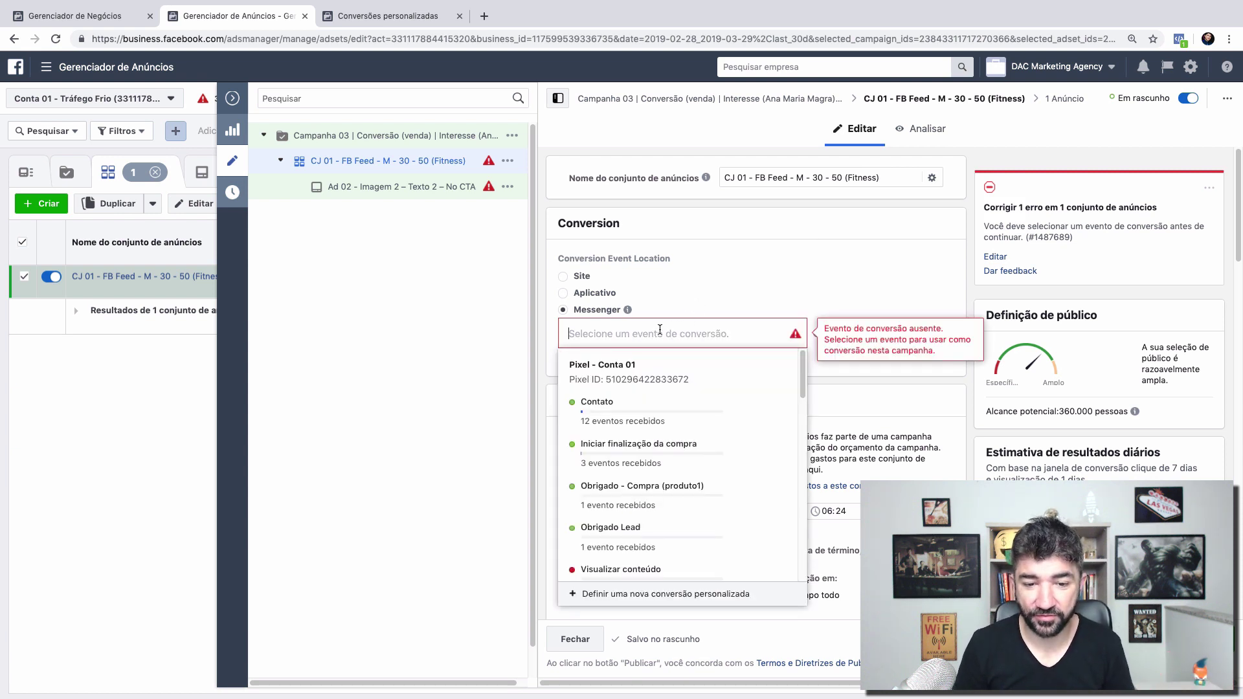
click(677, 466)
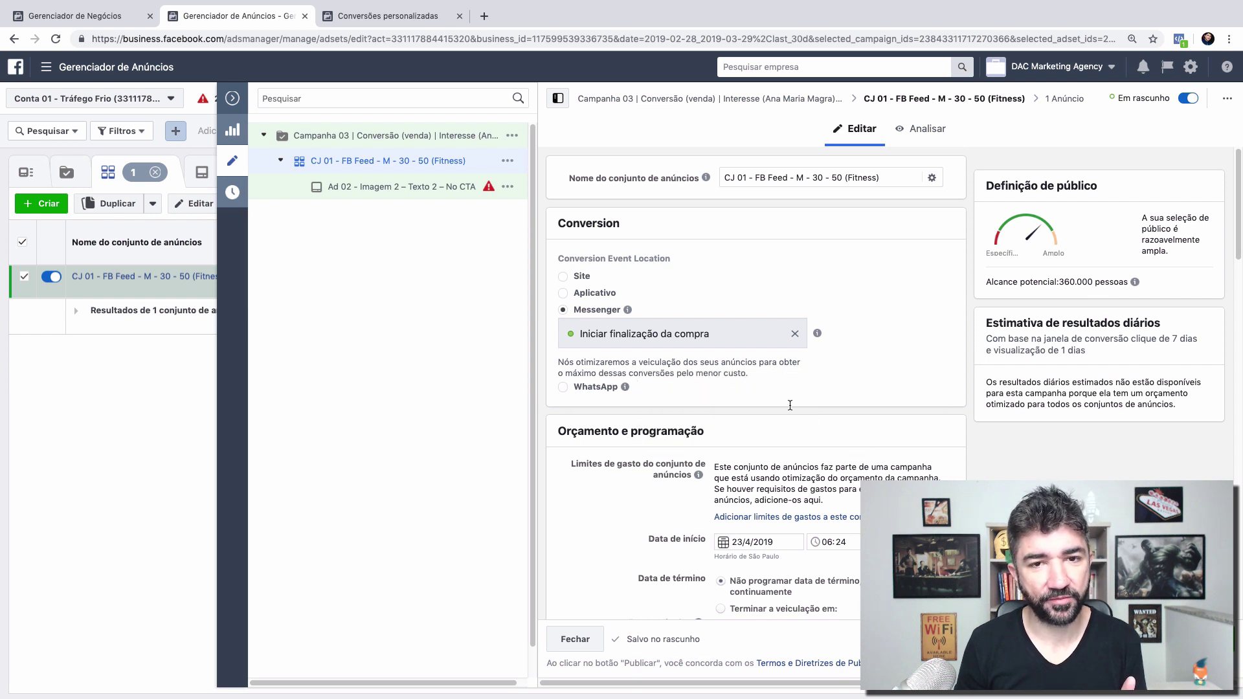
click(794, 334)
click(735, 334)
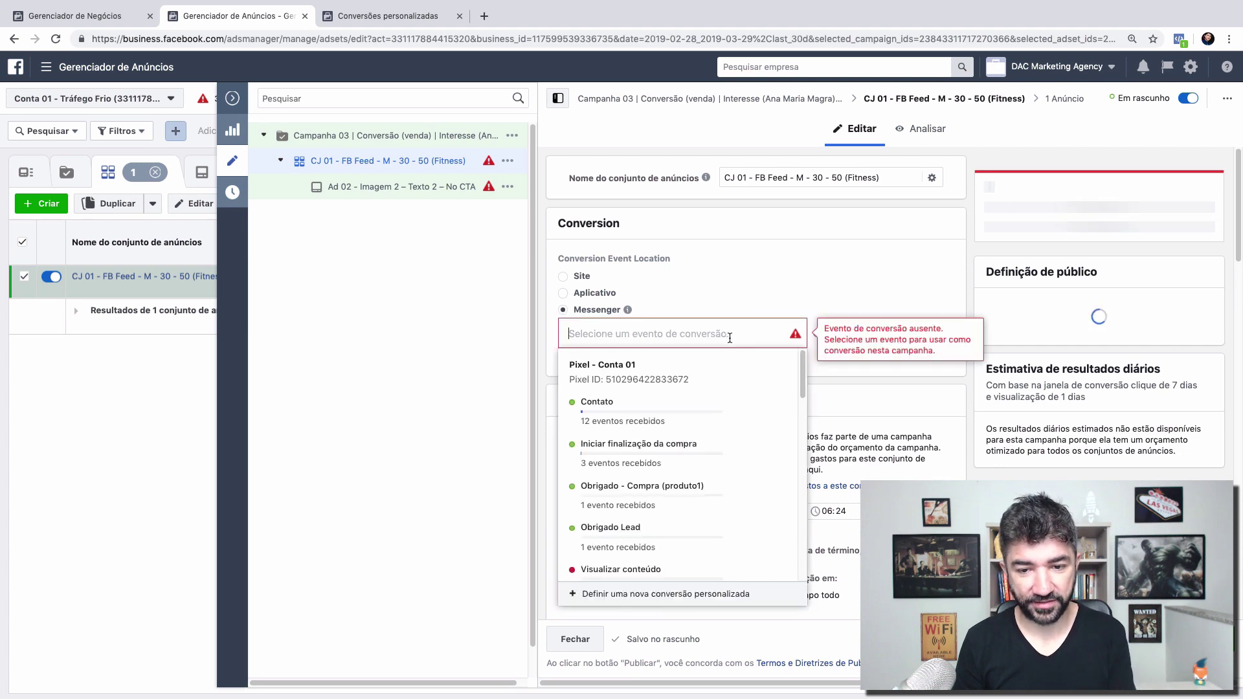
text(compra)
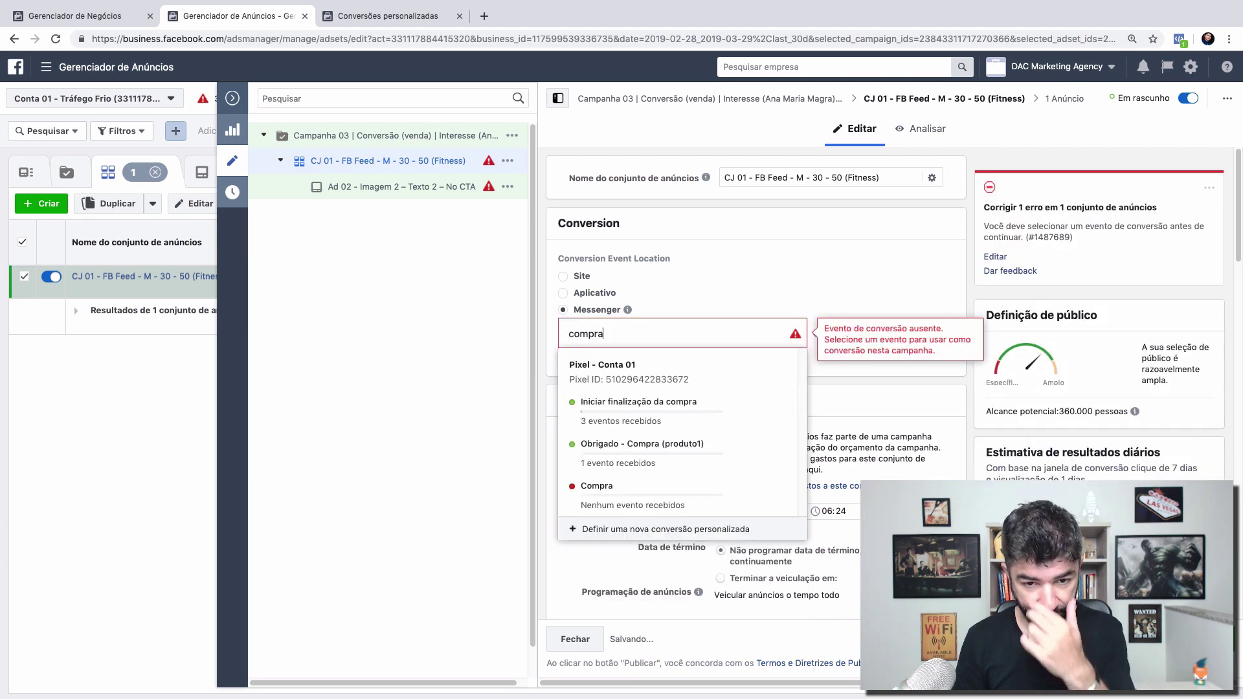
key(Return)
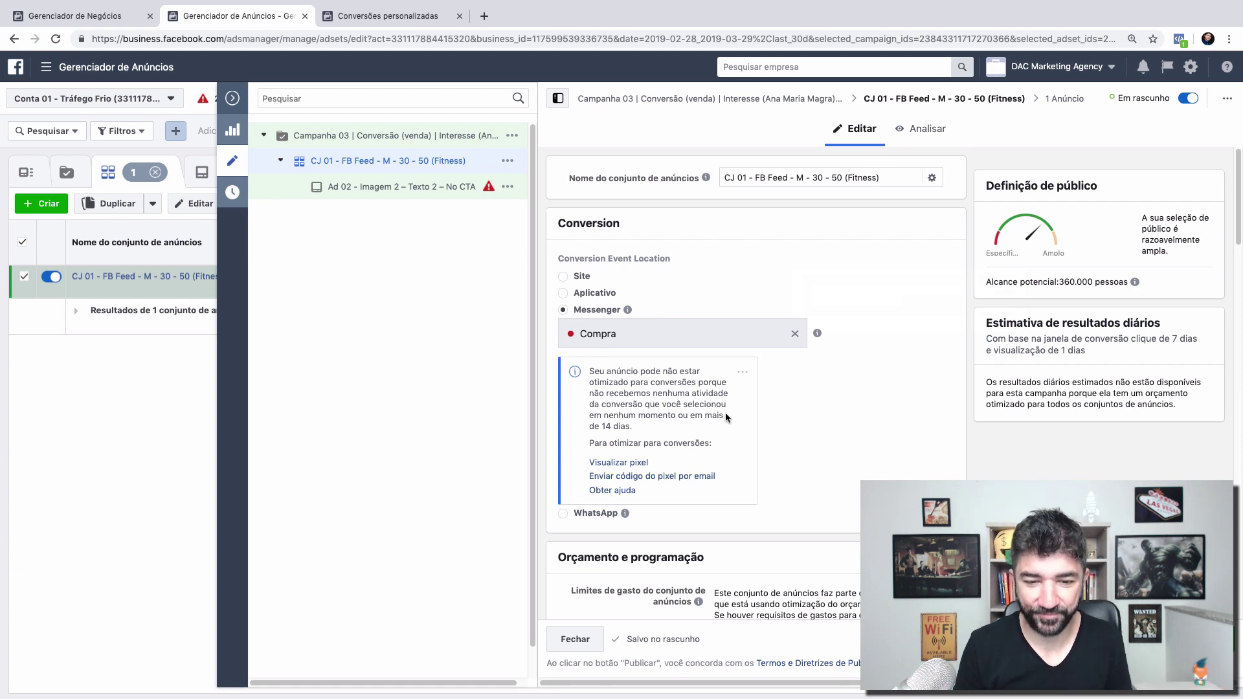
click(563, 513)
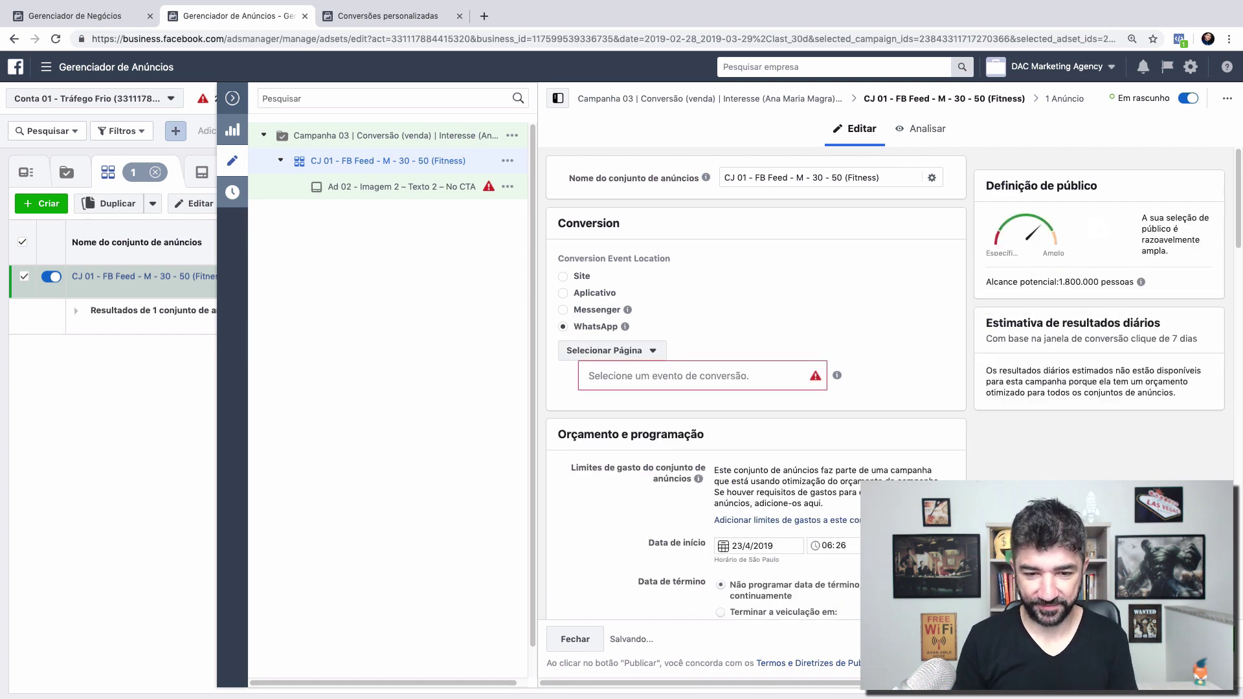
Step: Open the WhatsApp page list and reselect WhatsApp as the conversion location
mouse_move(699, 378)
click(653, 350)
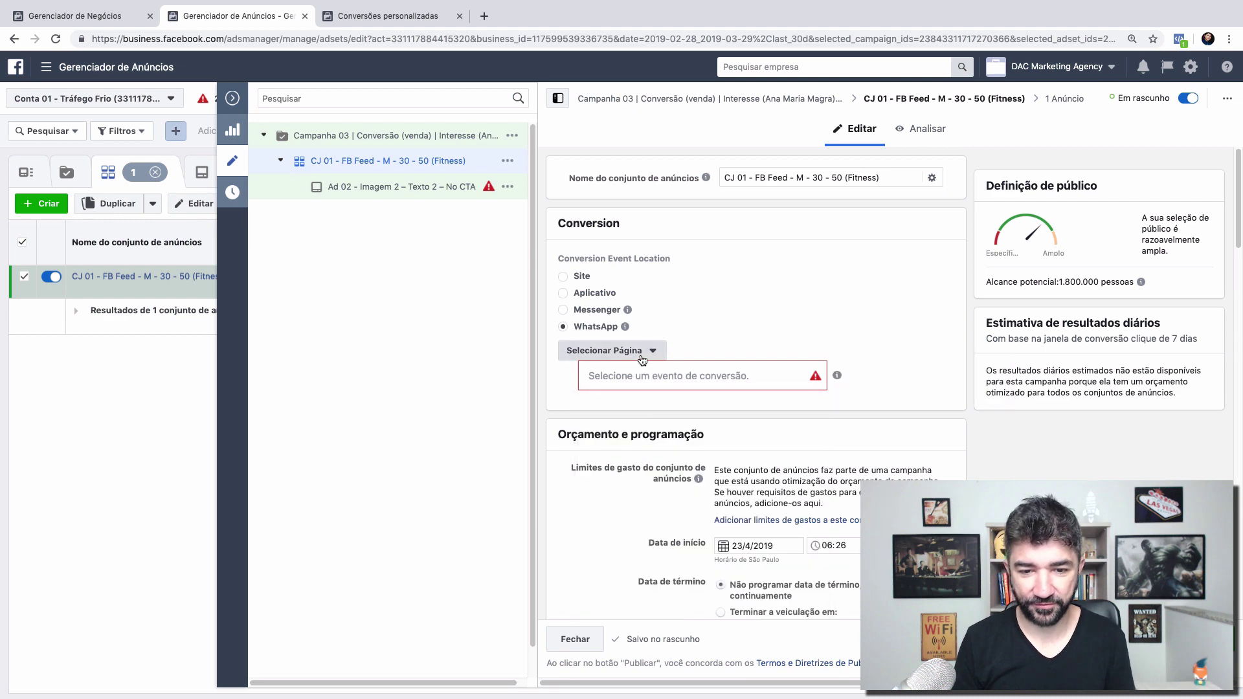
click(772, 283)
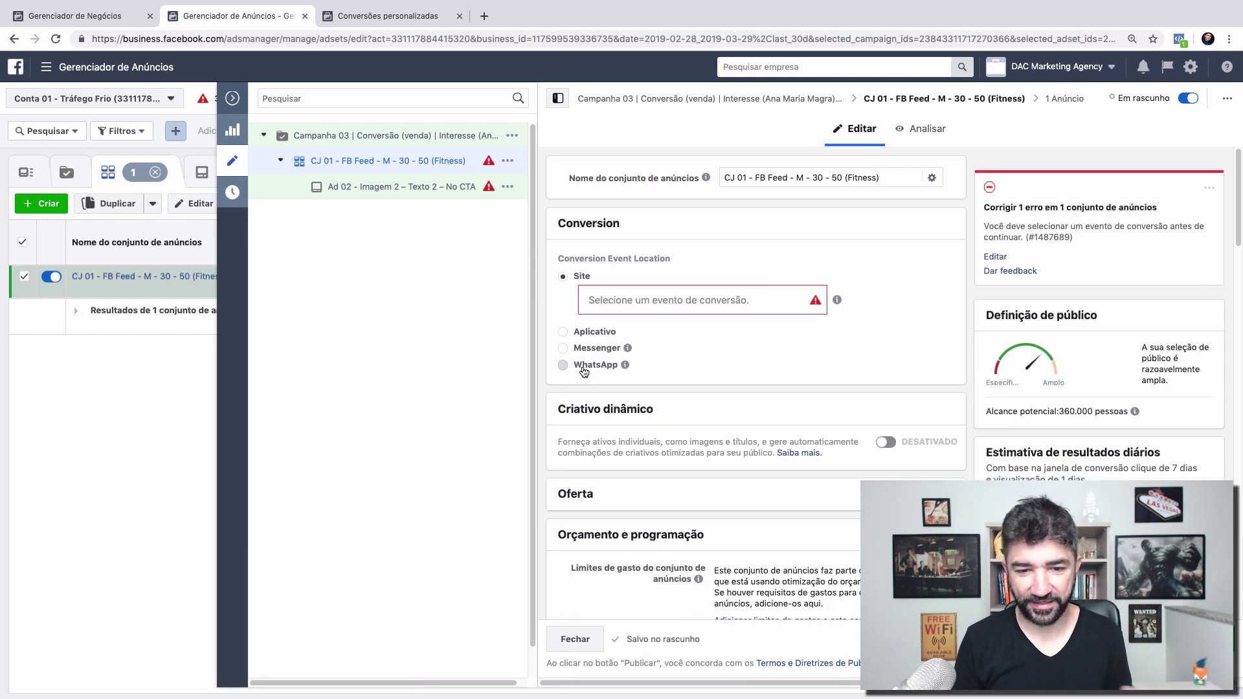
click(582, 367)
Step: Search the conversion event list for 'compra' and choose Compra
click(647, 376)
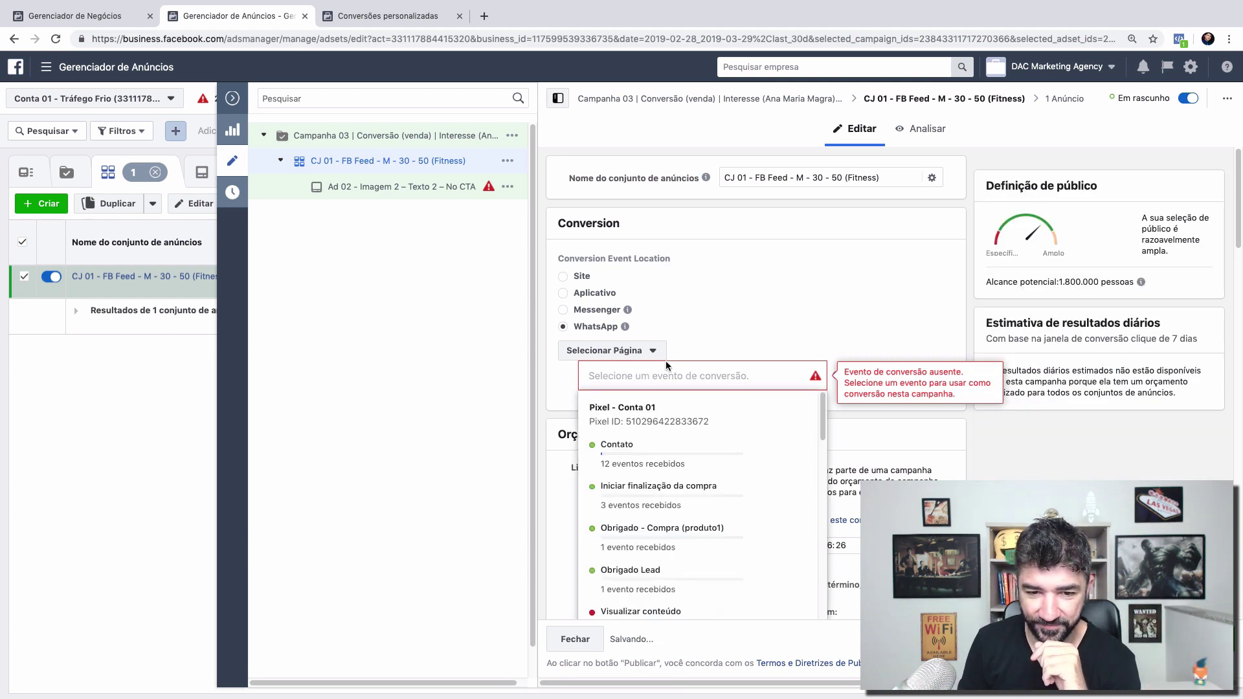
click(707, 332)
scroll(707, 331, down, 1)
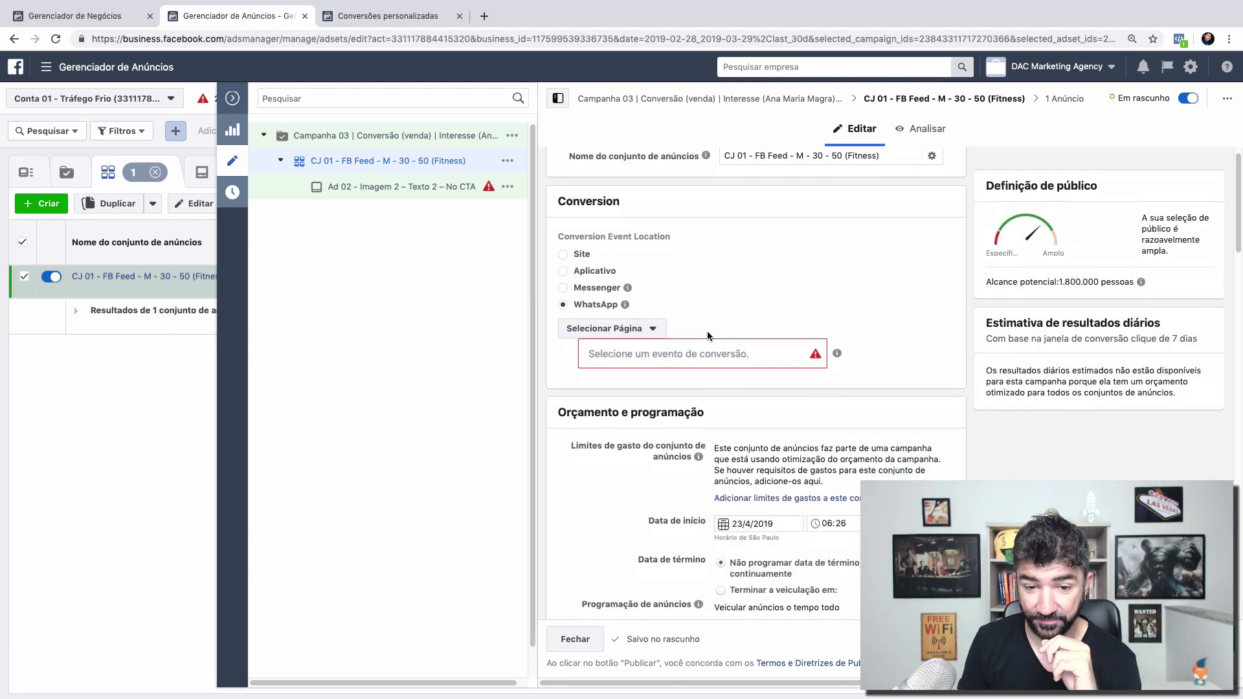
mouse_move(626, 305)
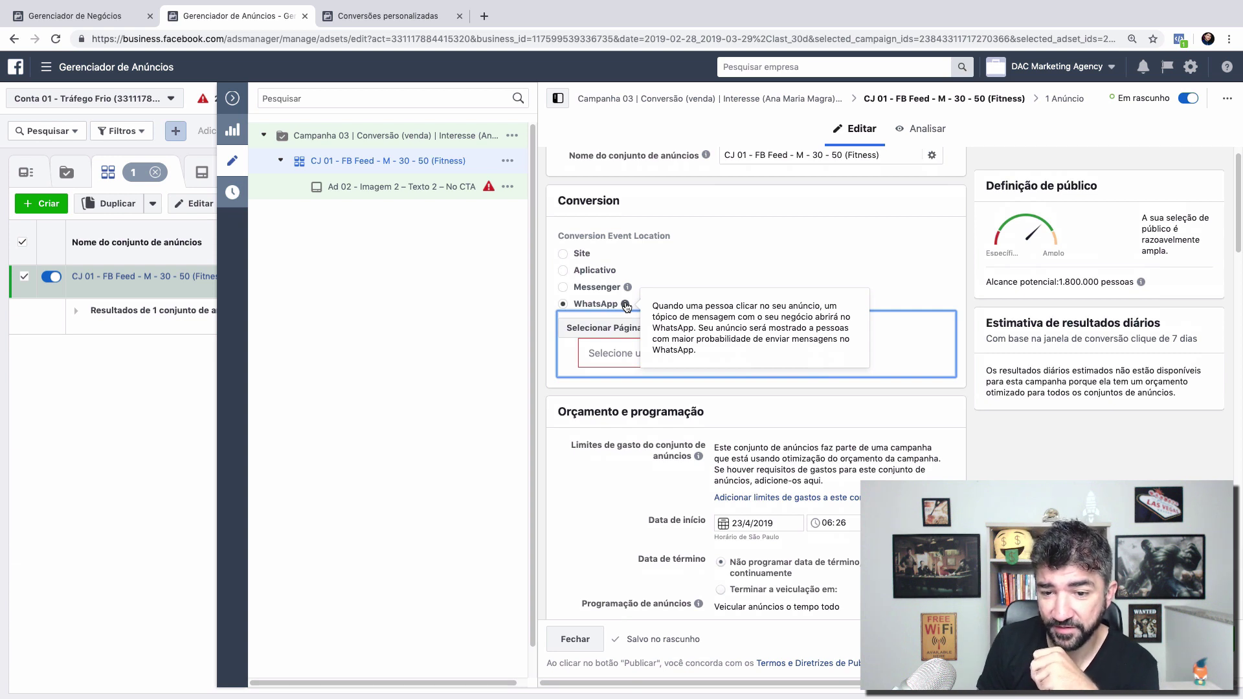
click(696, 354)
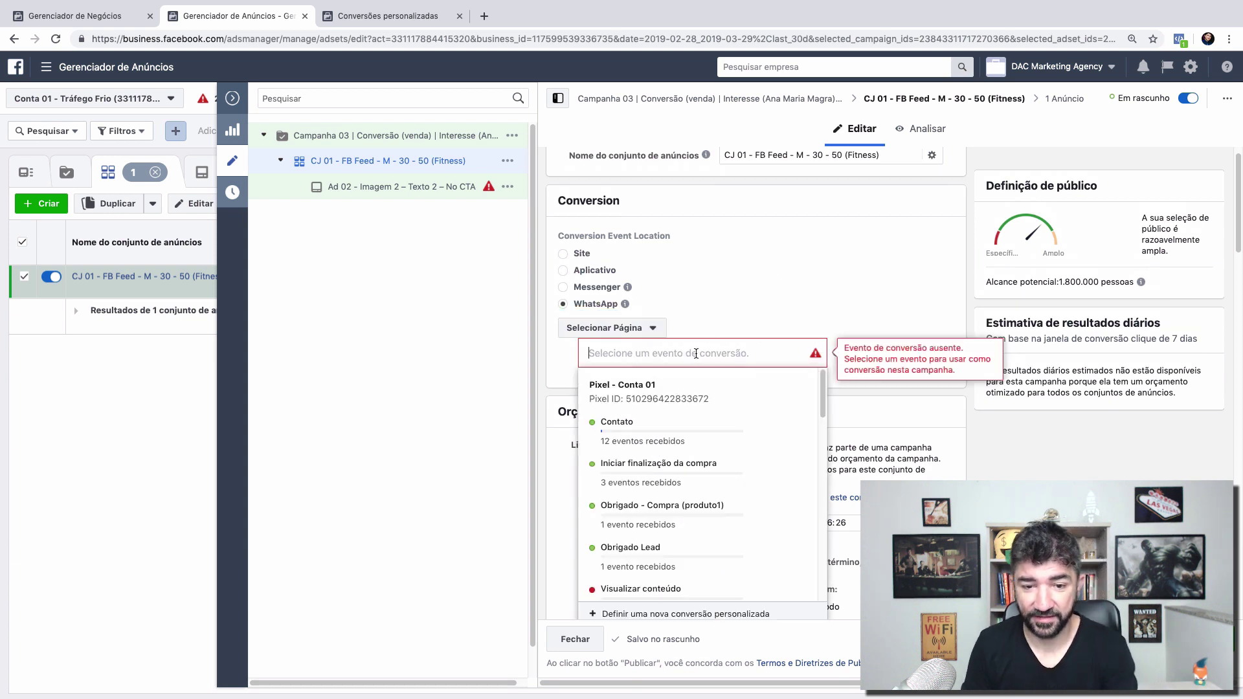
text(compra)
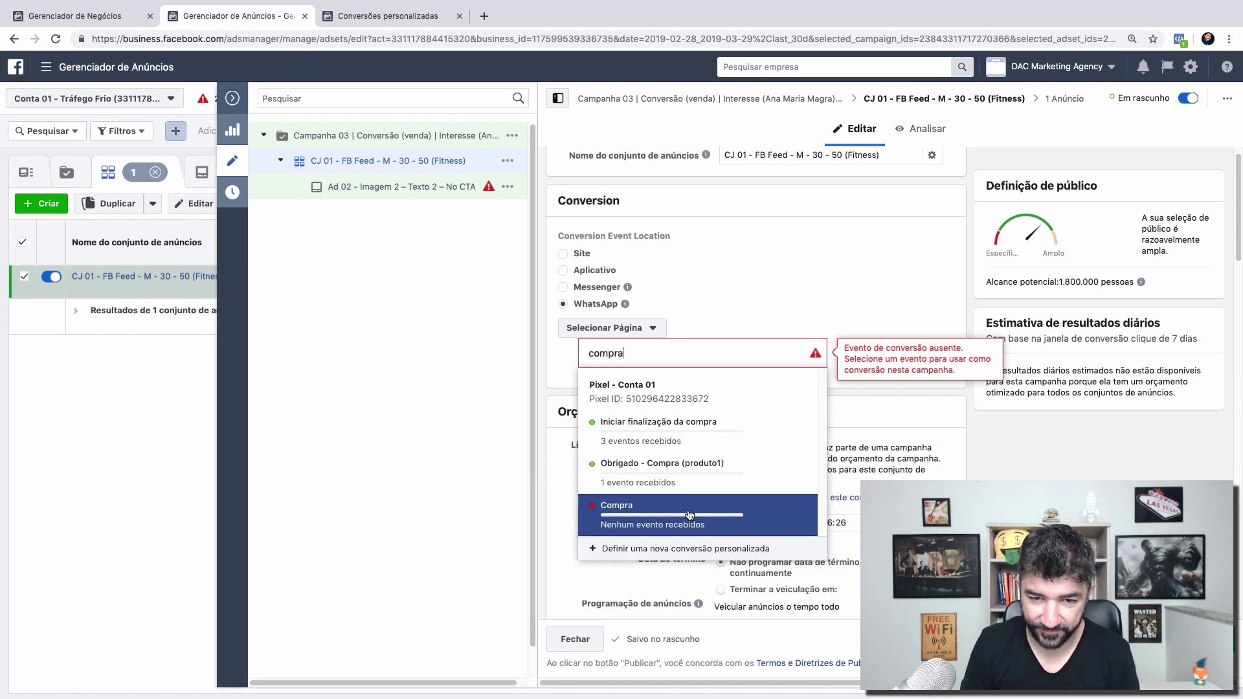
click(690, 515)
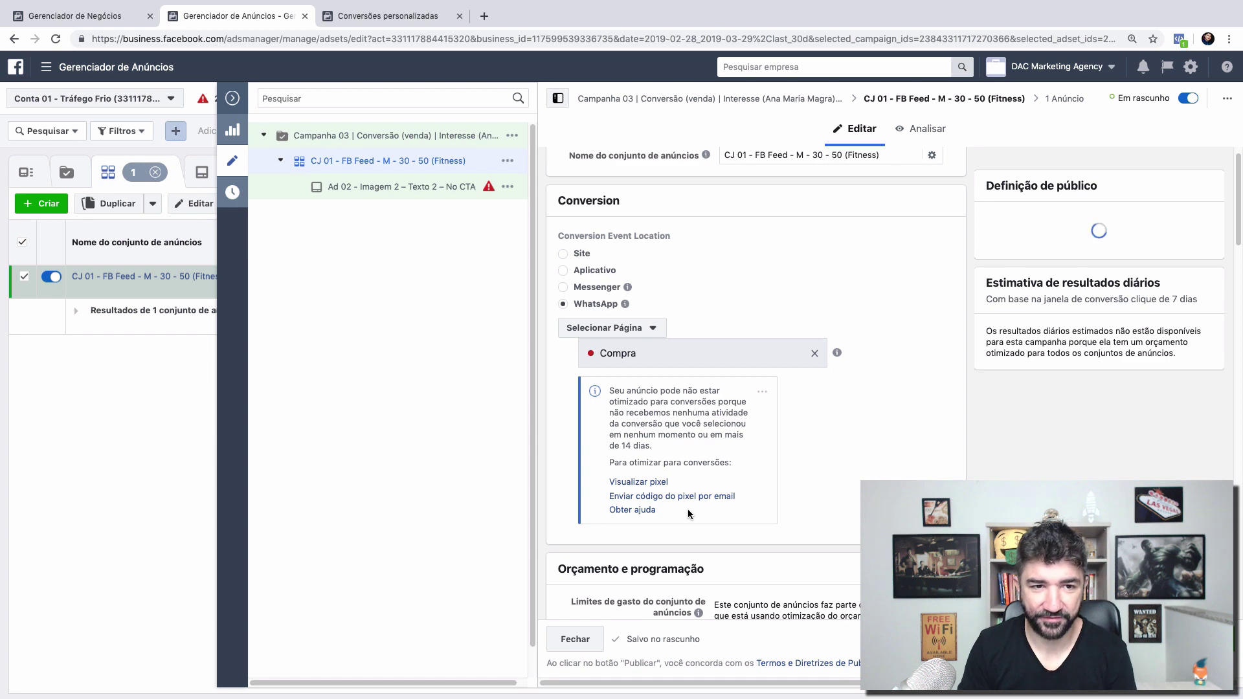
click(232, 98)
click(629, 344)
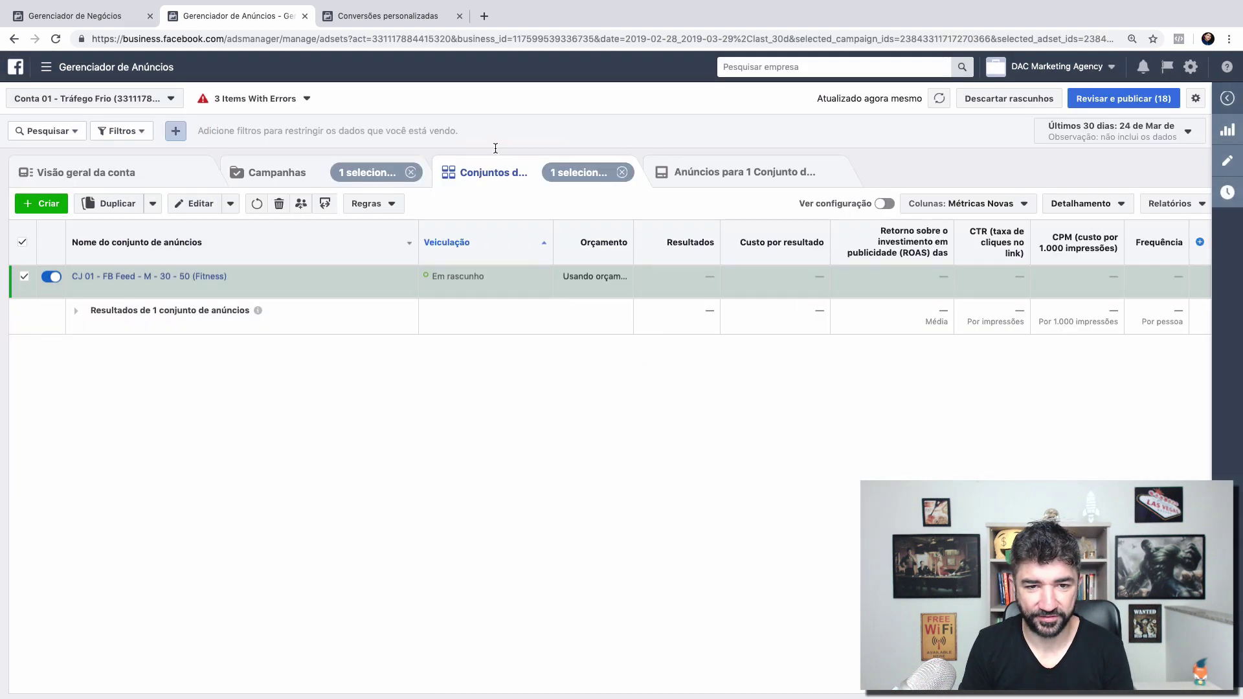
click(299, 189)
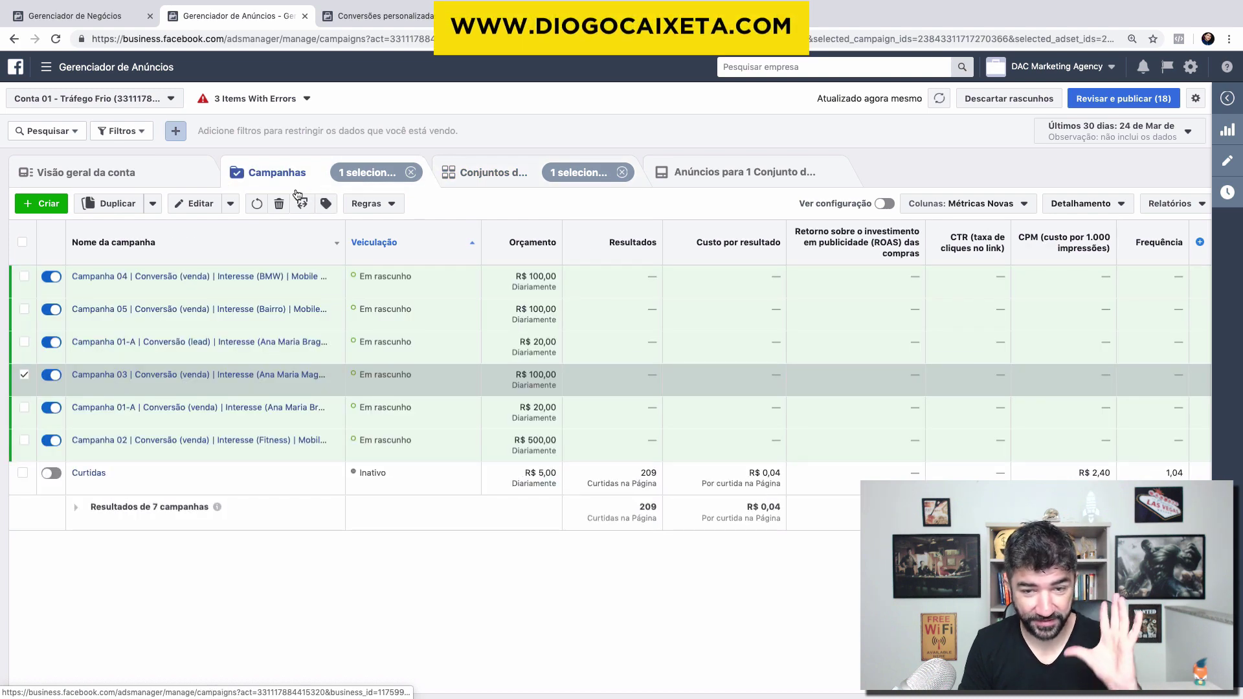
click(1228, 163)
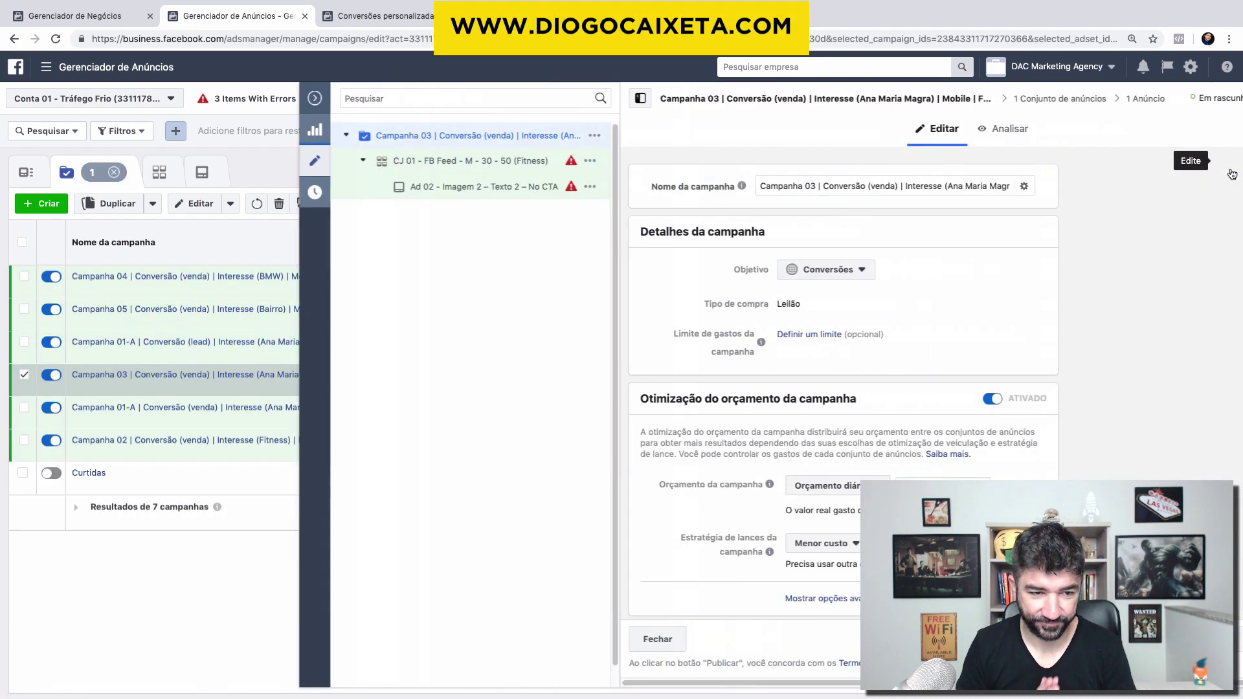
click(780, 271)
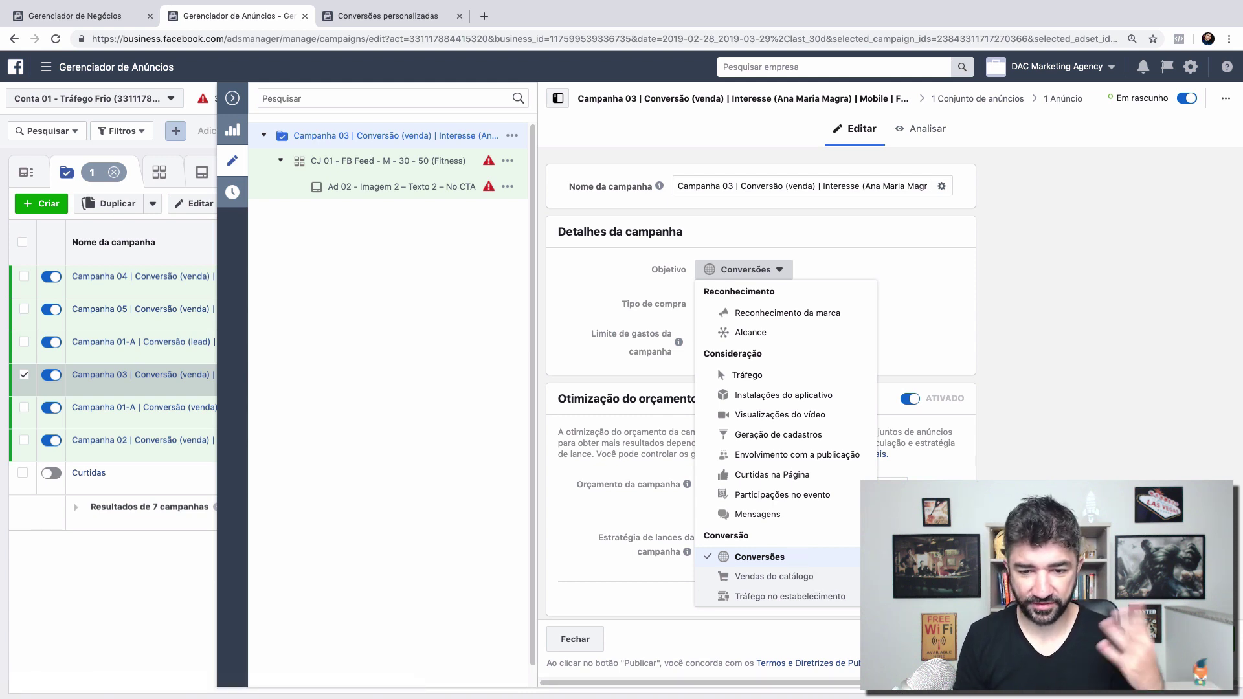
click(782, 562)
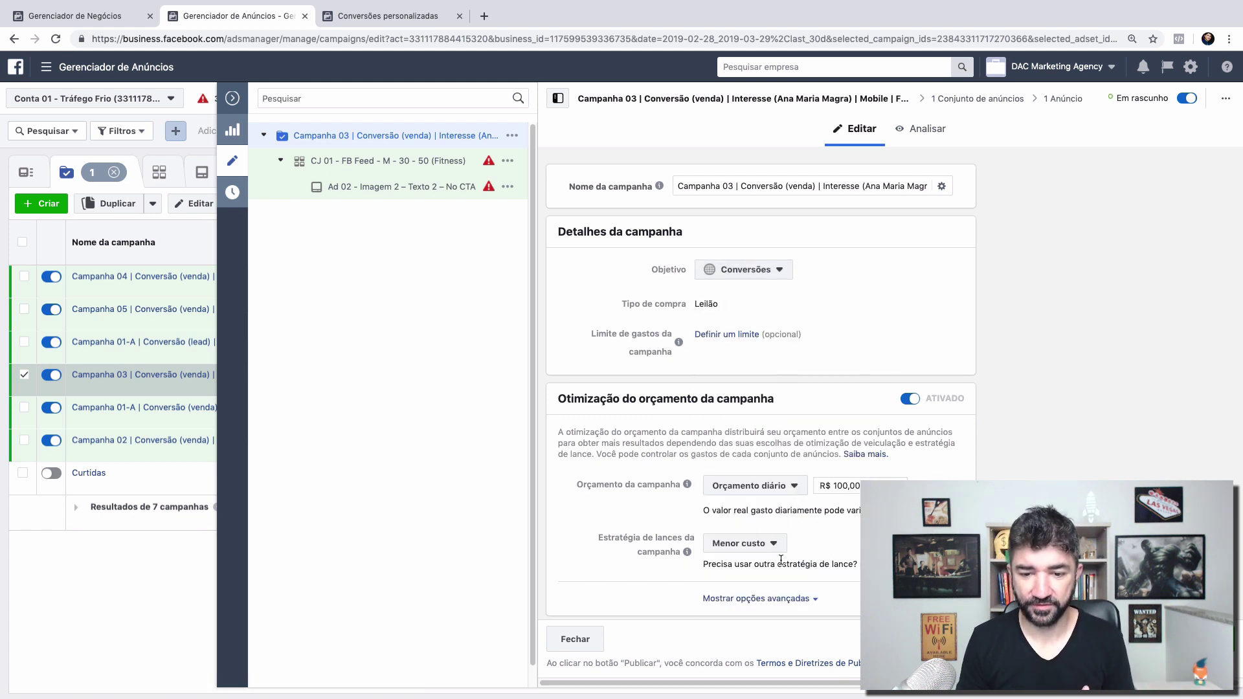
click(406, 160)
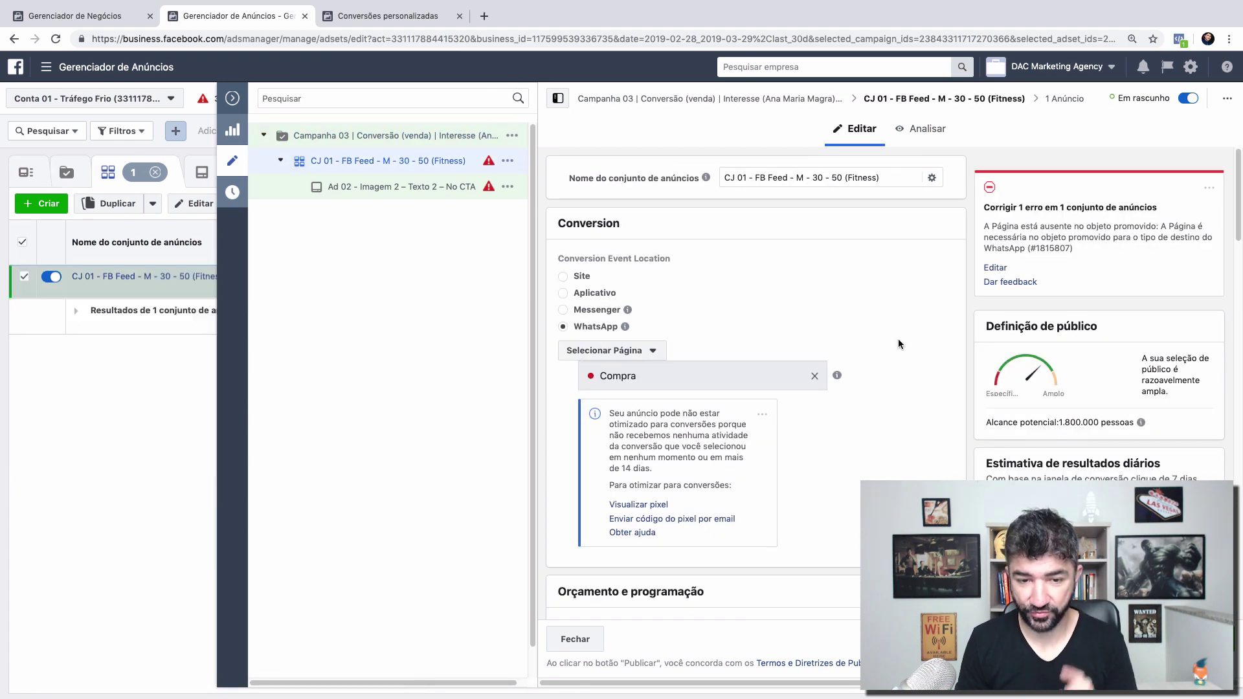
Step: Cycle the conversion location through Site and Messenger to WhatsApp, and pick the listed page
click(563, 277)
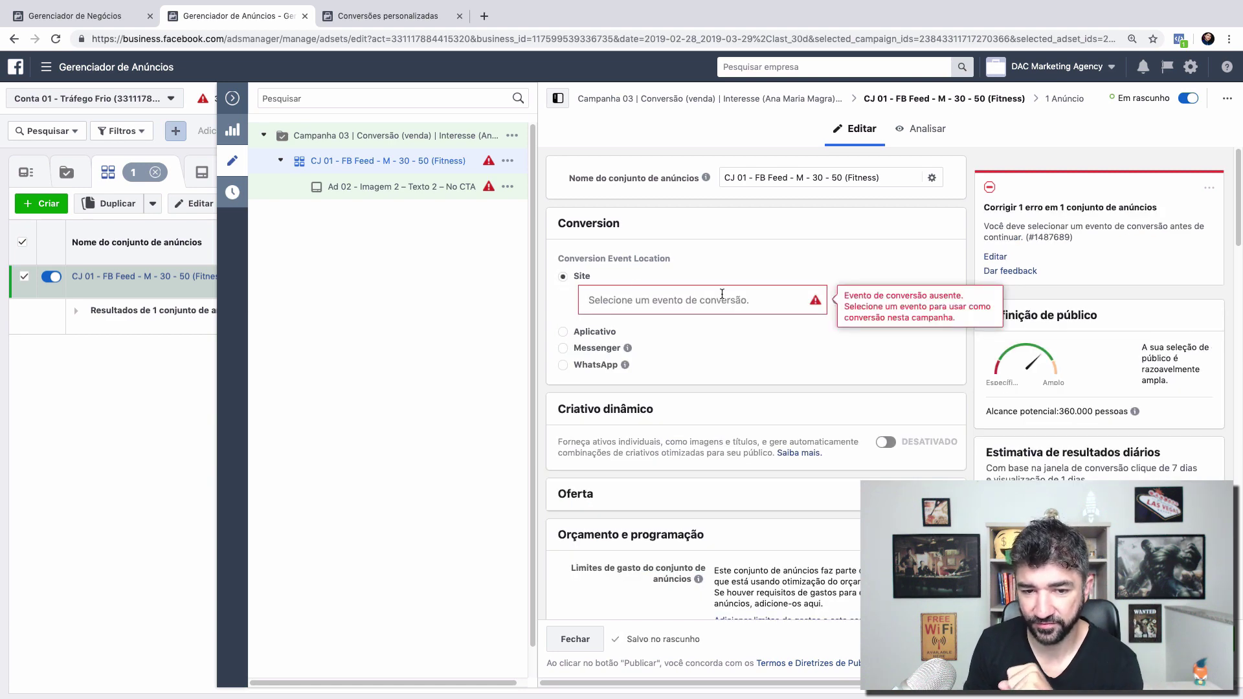
click(563, 349)
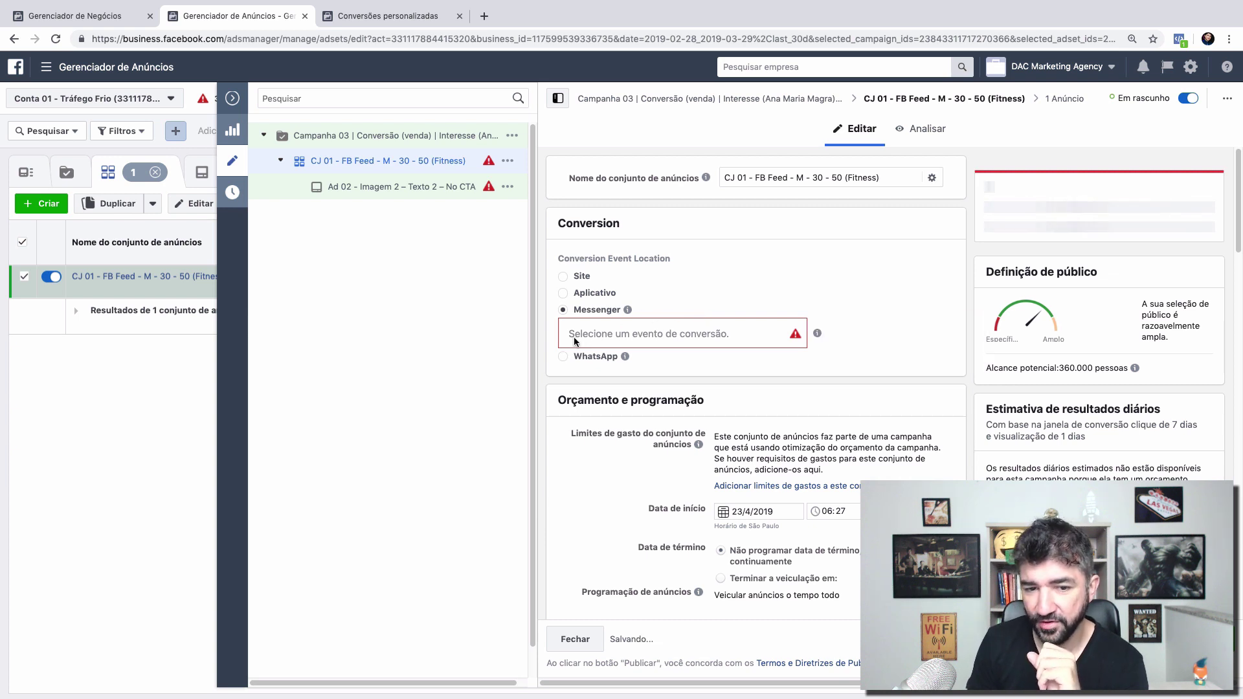
click(563, 356)
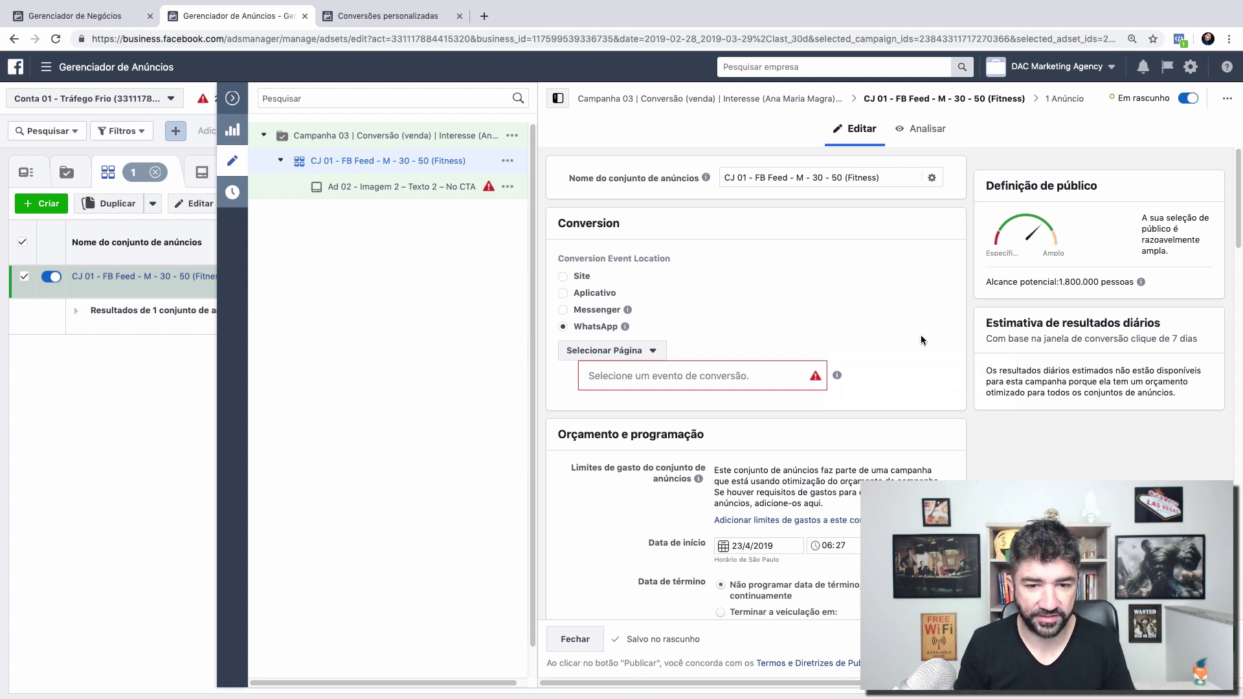
click(611, 351)
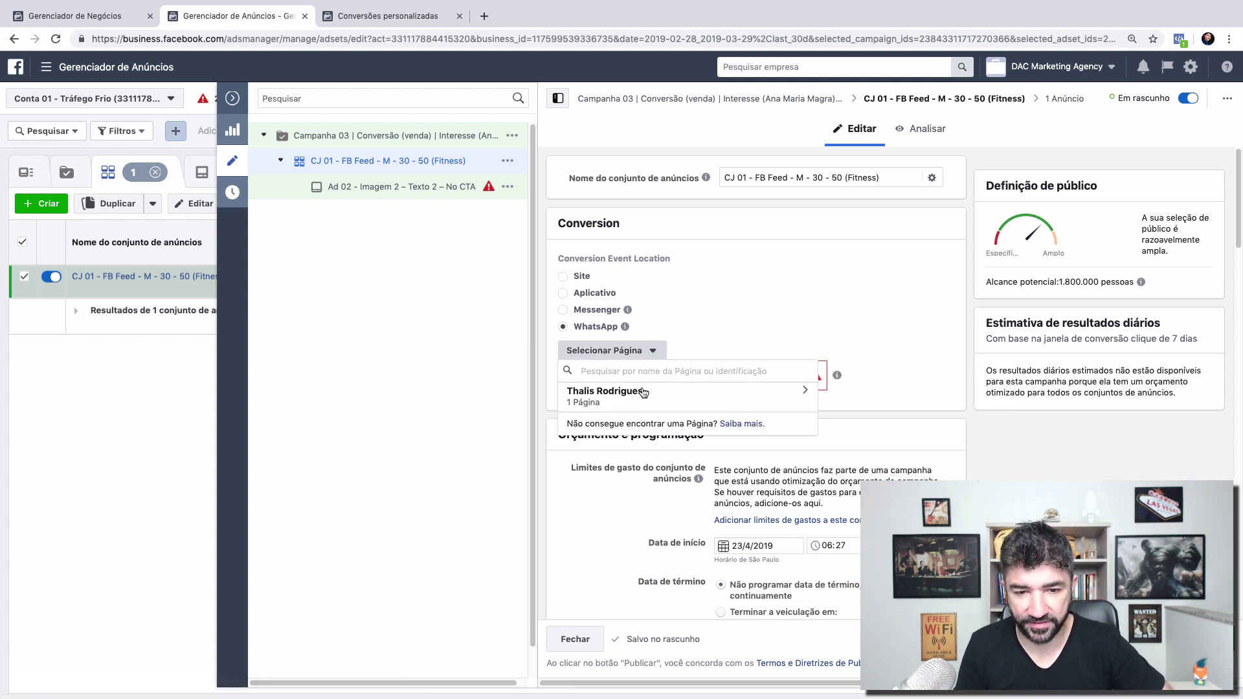
click(771, 314)
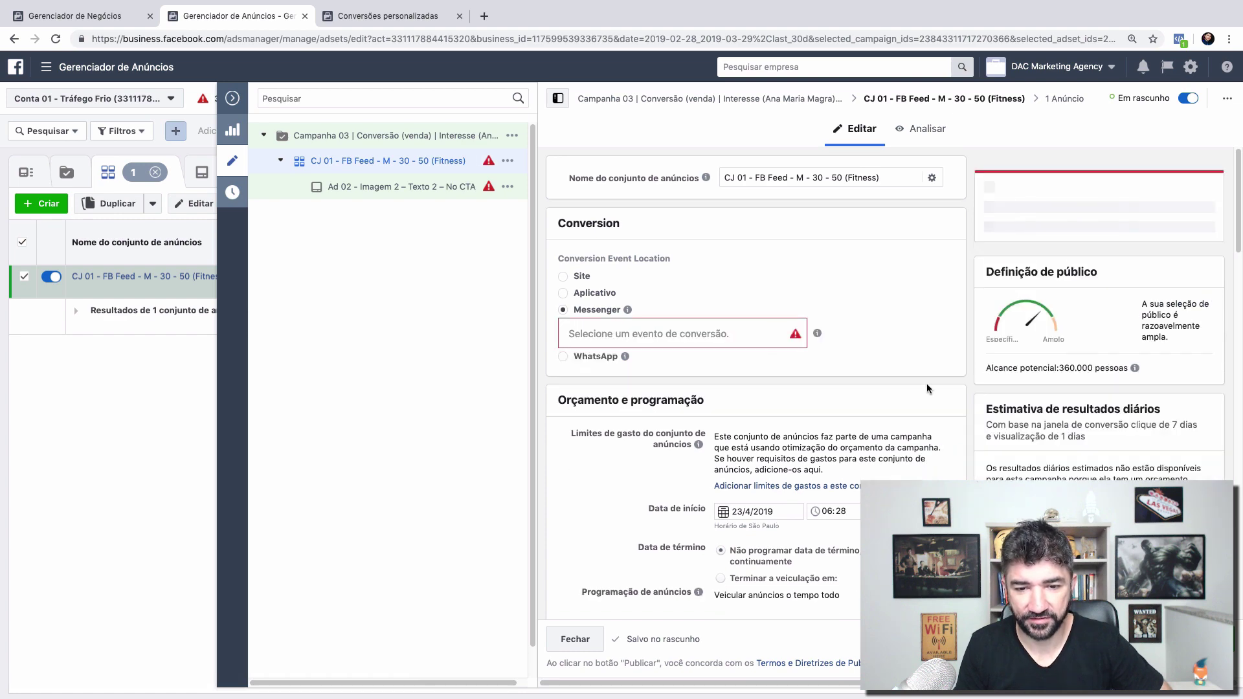
click(563, 357)
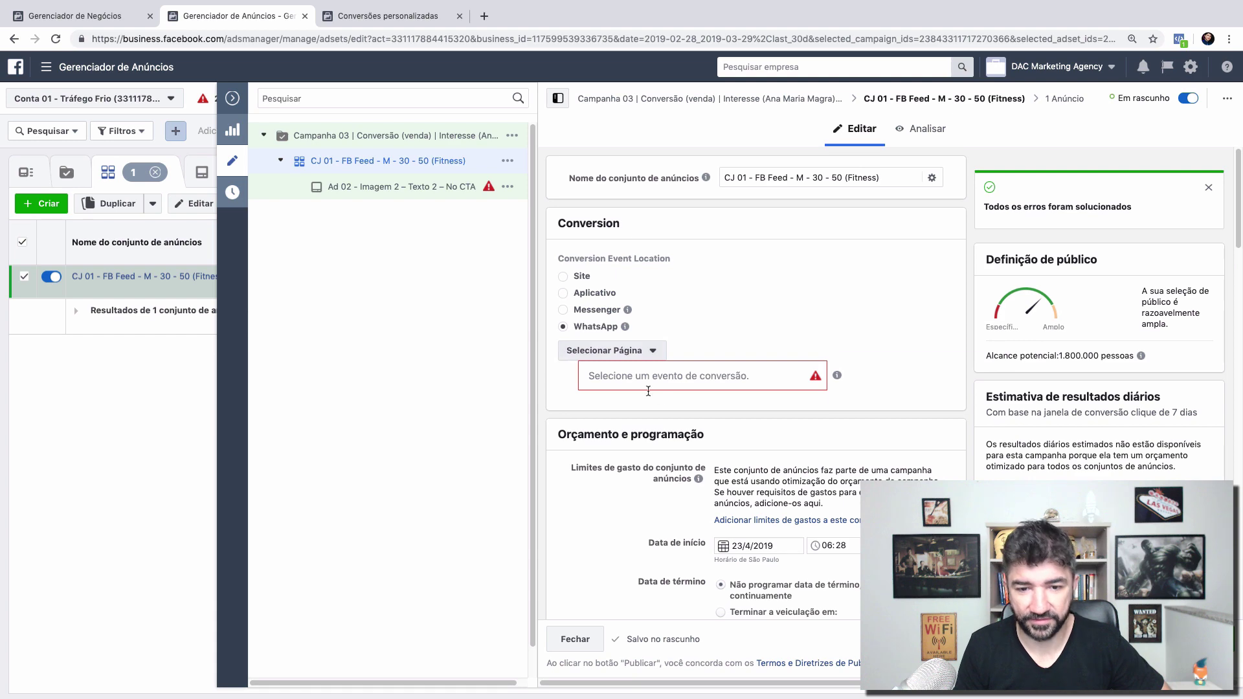
Step: Choose Iniciar finalização da compra as the conversion event and open the Ad 02 ad
click(682, 379)
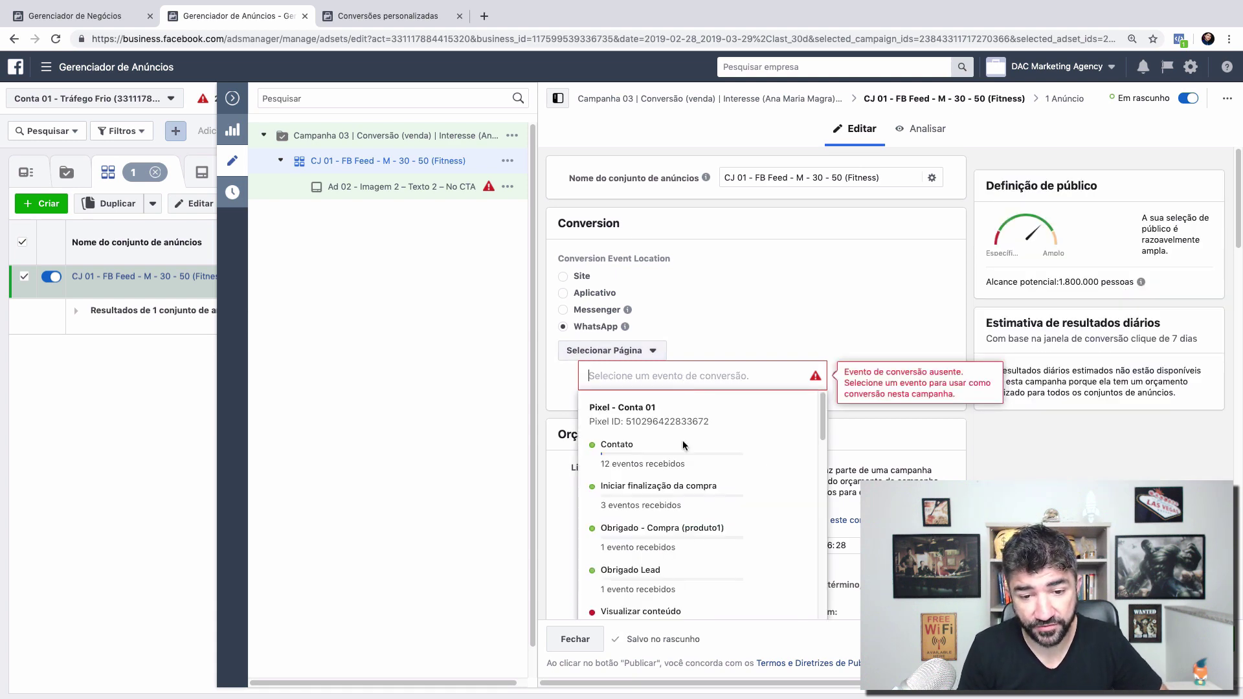
click(683, 494)
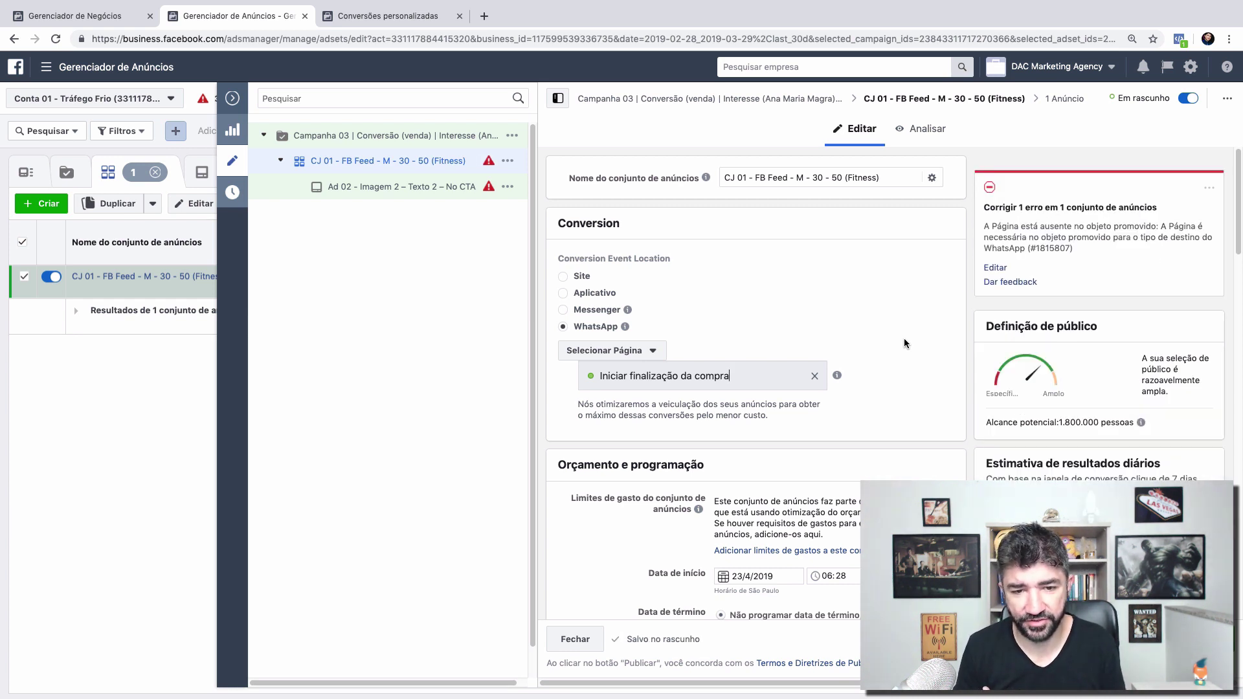
scroll(904, 338, down, 15)
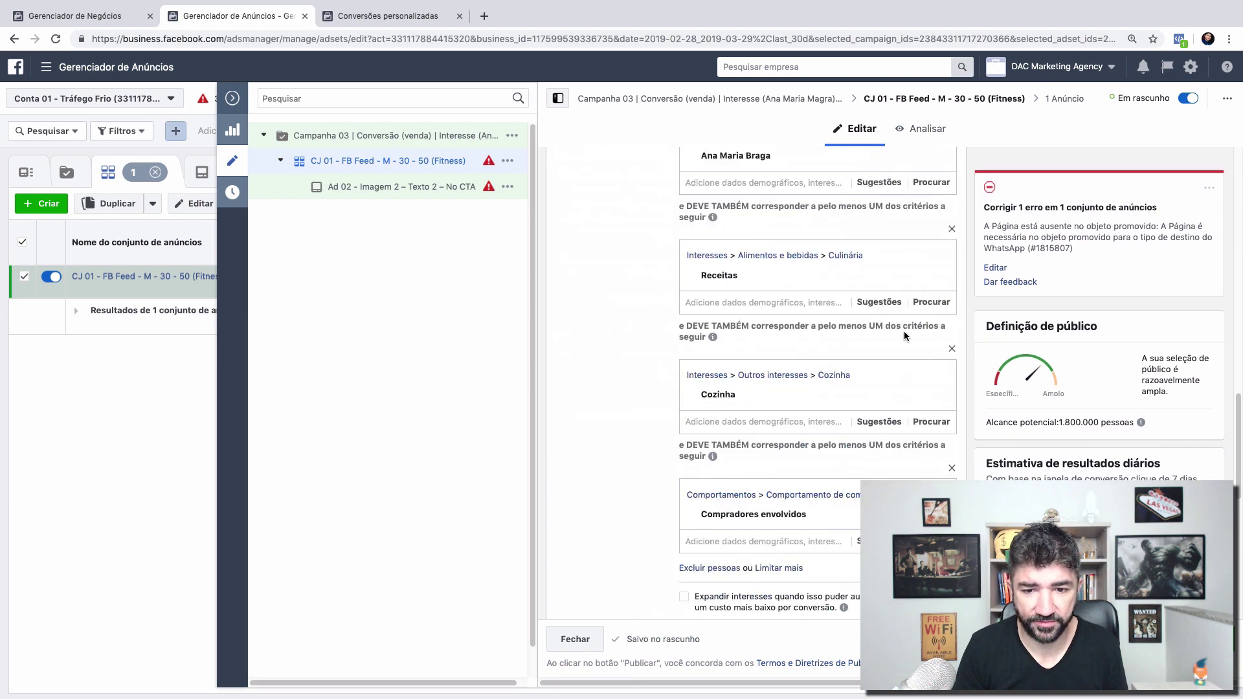
scroll(903, 333, up, 15)
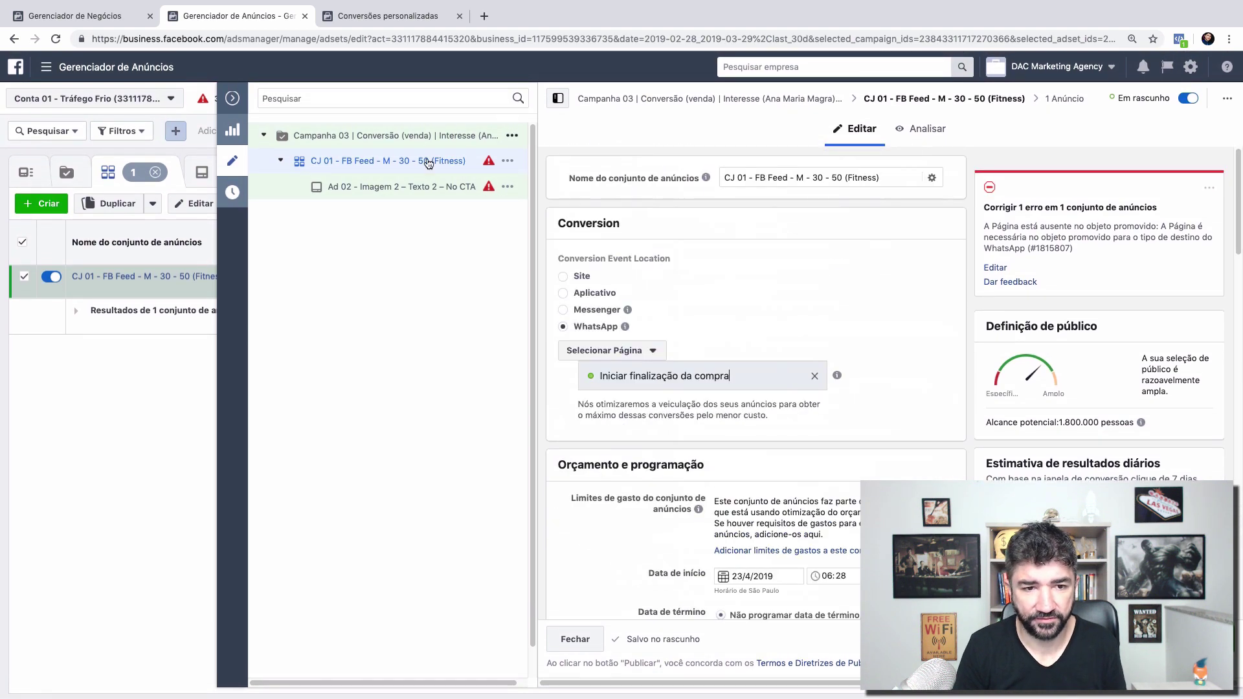
click(420, 187)
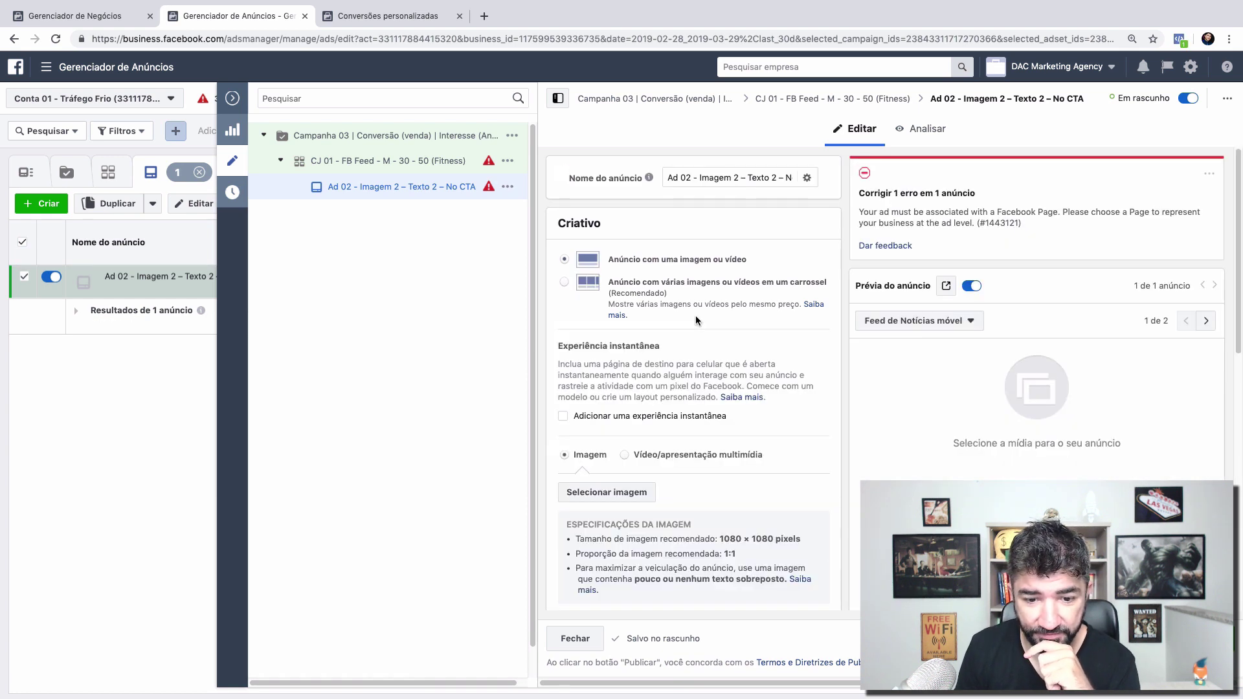
scroll(695, 315, down, 6)
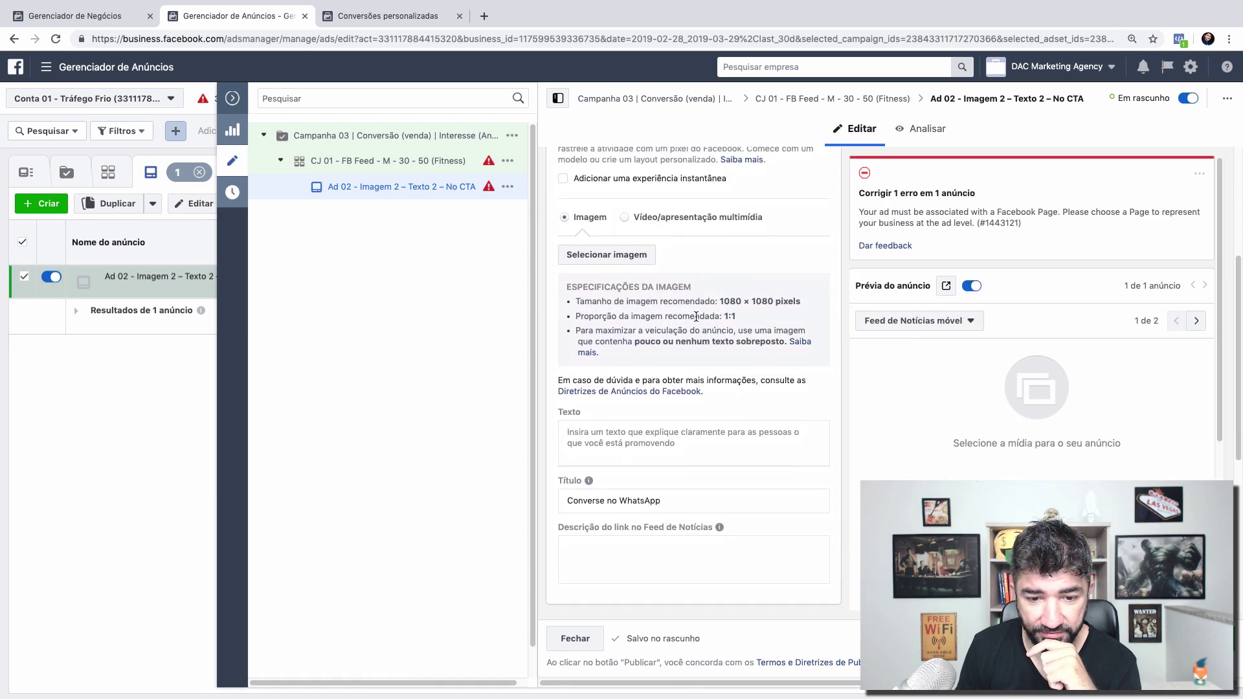
scroll(696, 316, down, 3)
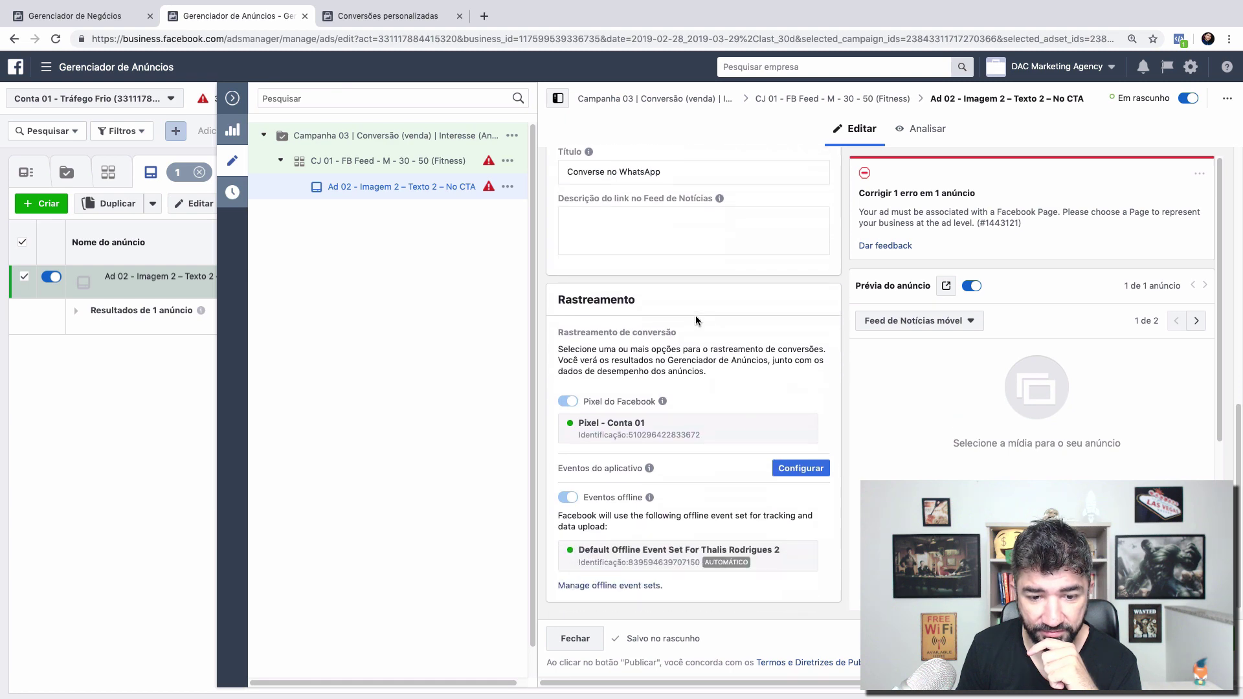
scroll(695, 316, up, 1)
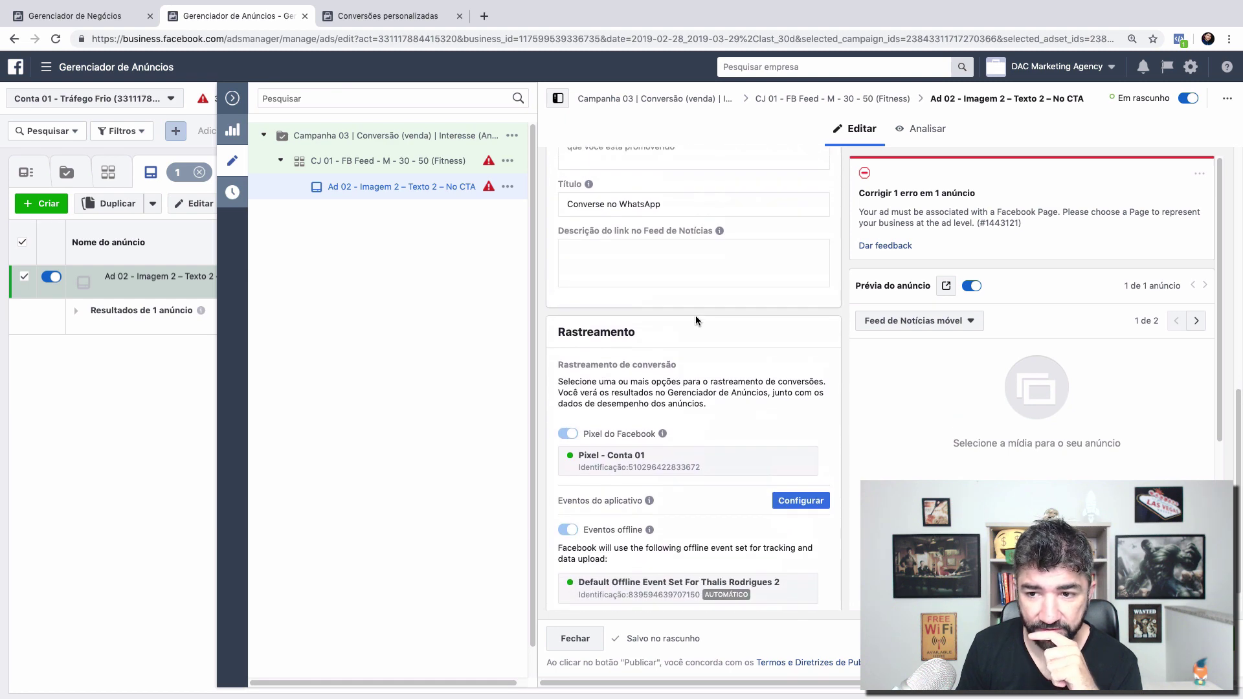
scroll(696, 316, up, 7)
click(425, 158)
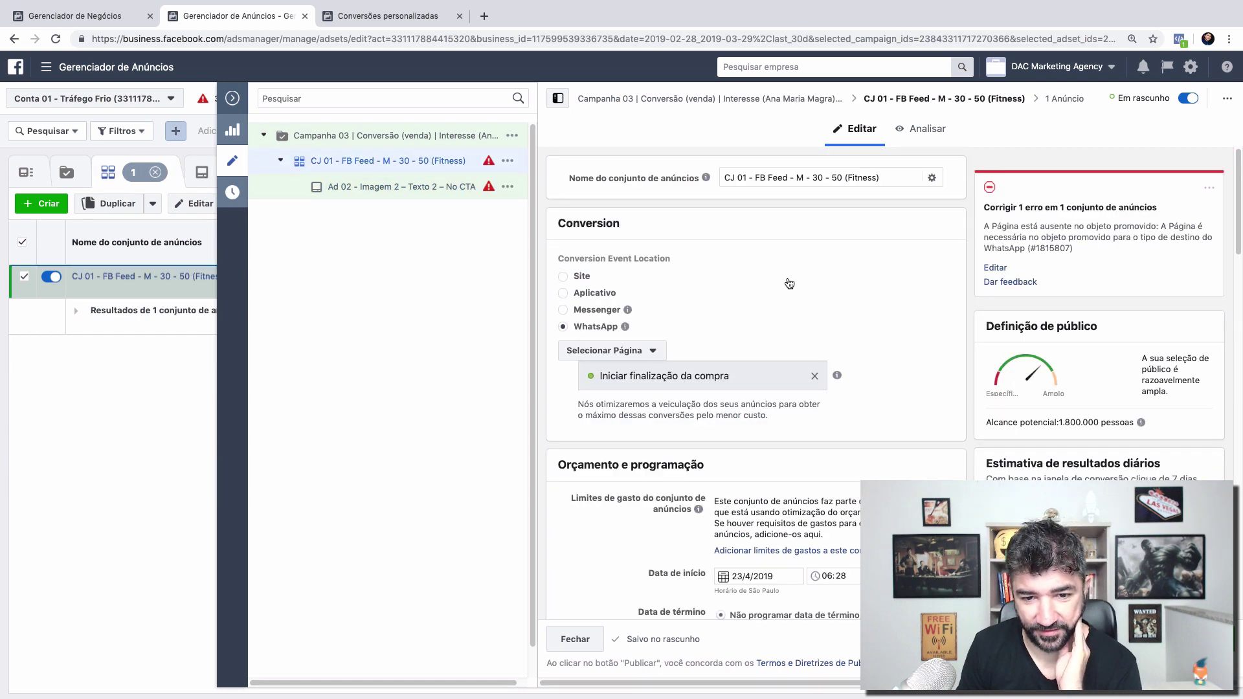
right_click(788, 280)
Step: Select the Page that people will message on WhatsApp
click(637, 352)
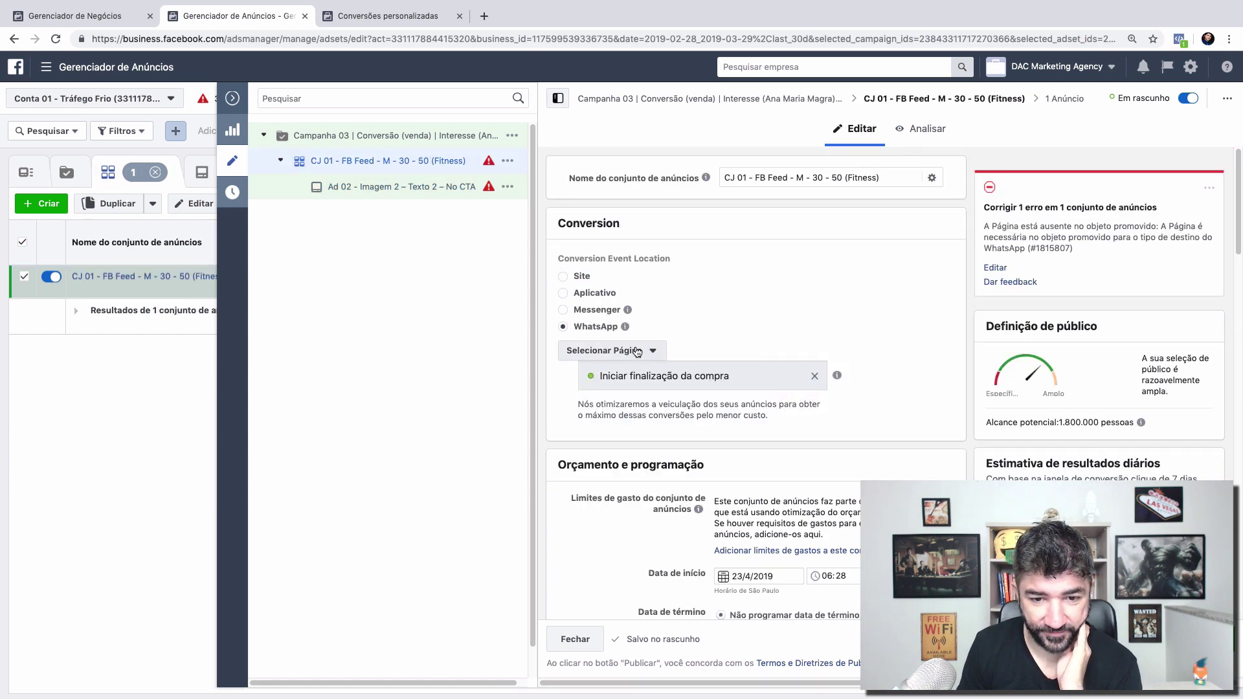
click(638, 352)
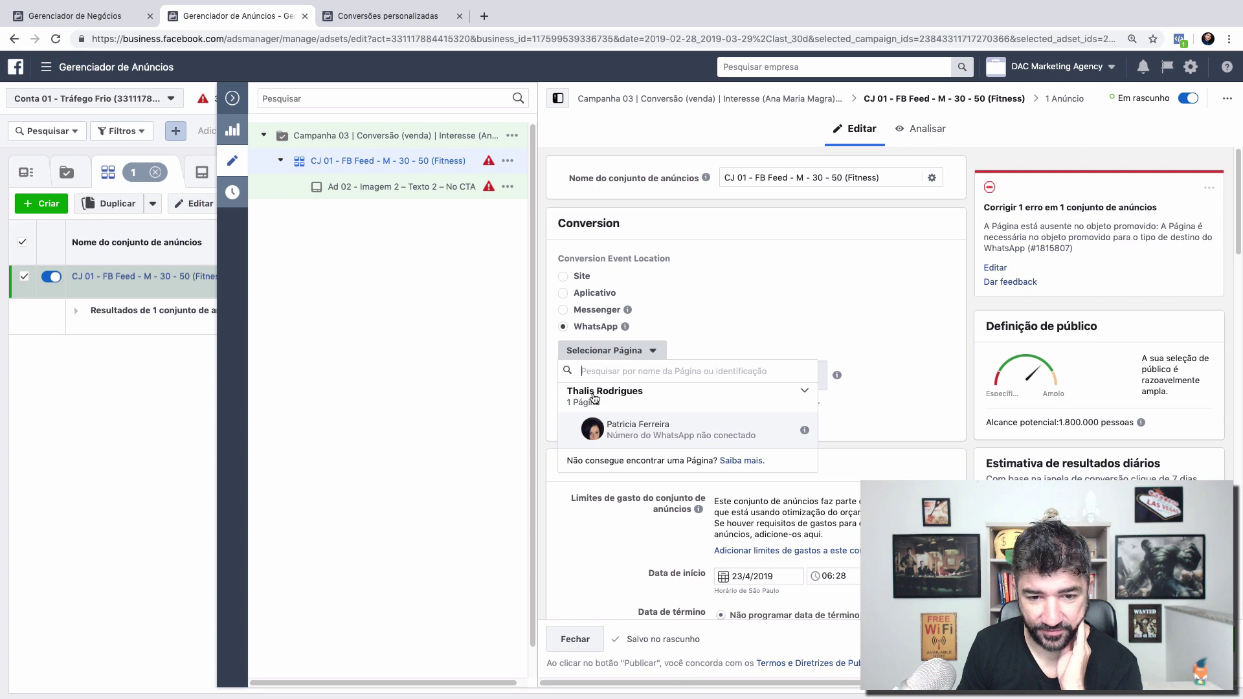
click(677, 431)
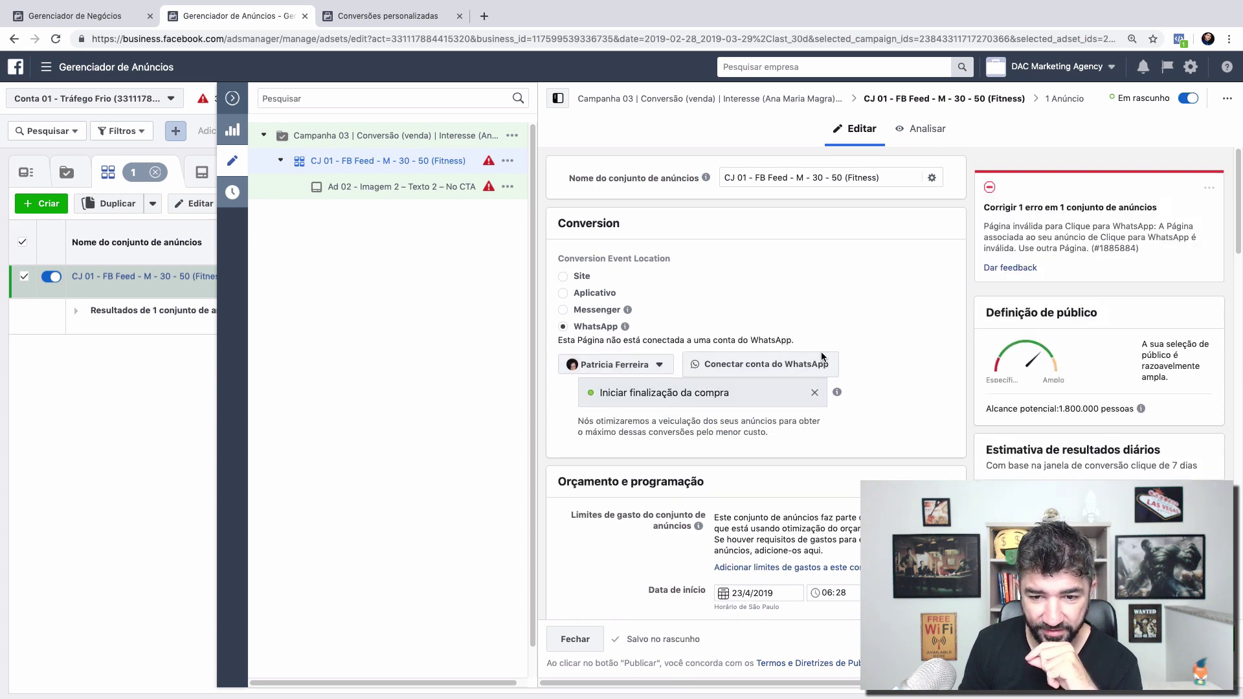
Step: Try connecting a WhatsApp account with country code Brasil +55 and a phone number, then cancel
click(726, 370)
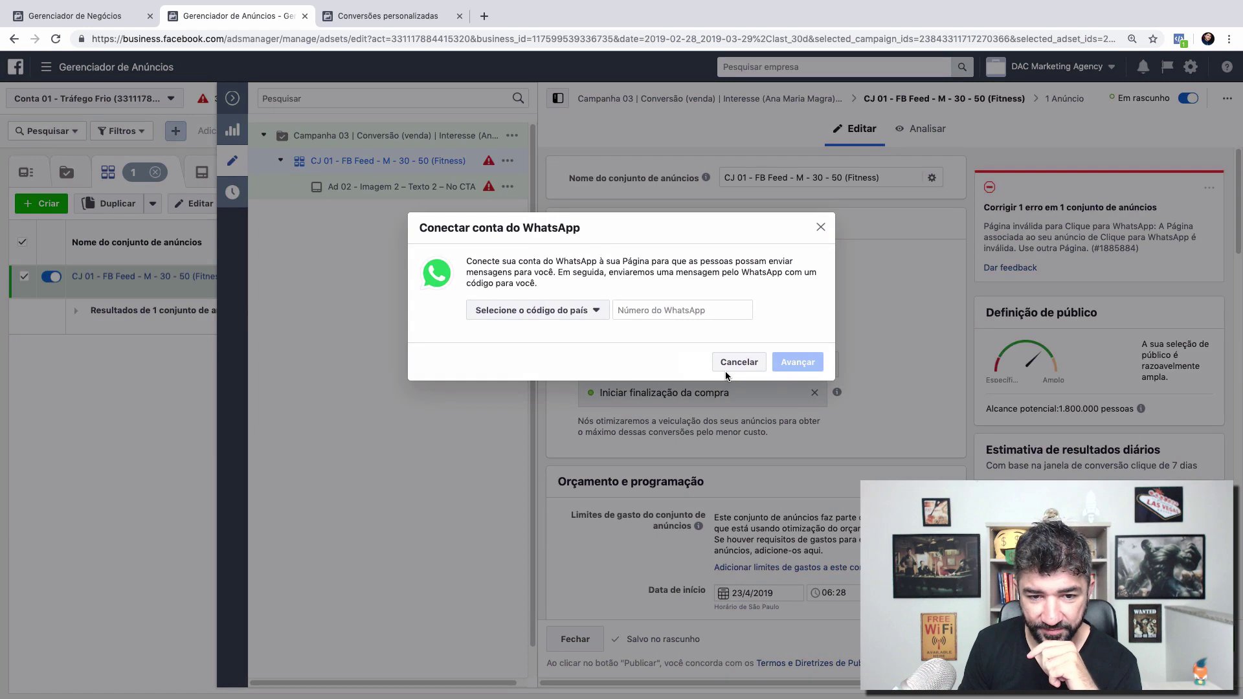
click(548, 311)
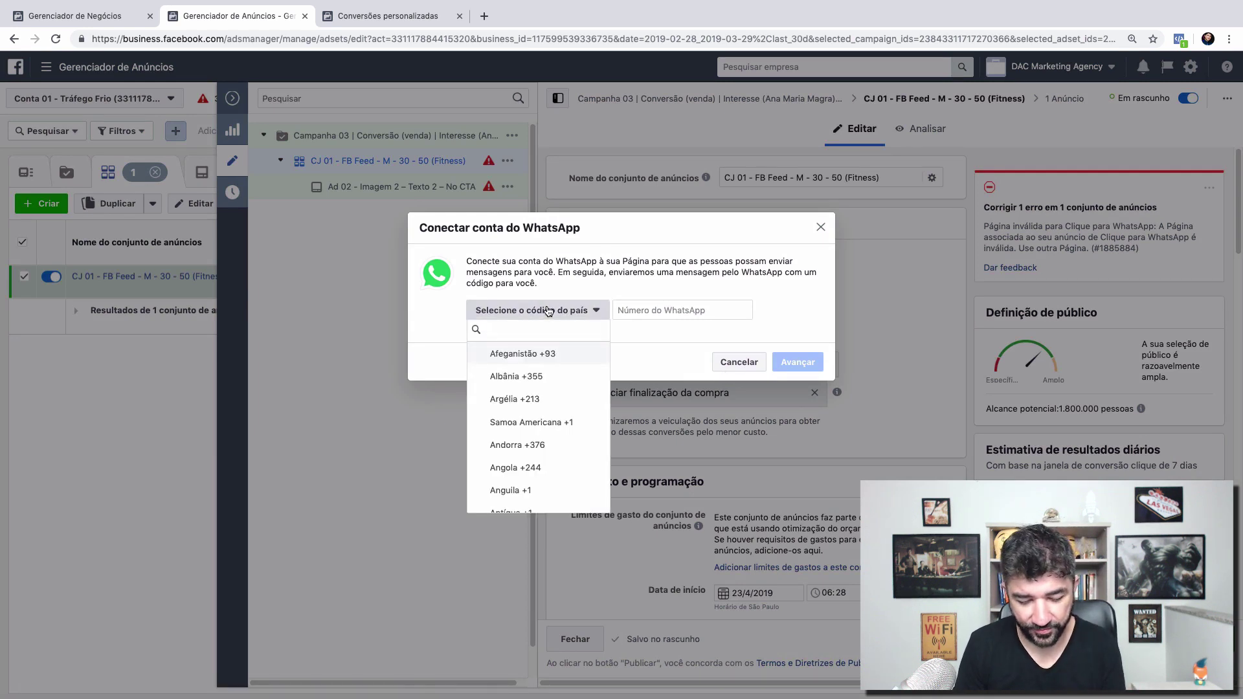
click(532, 354)
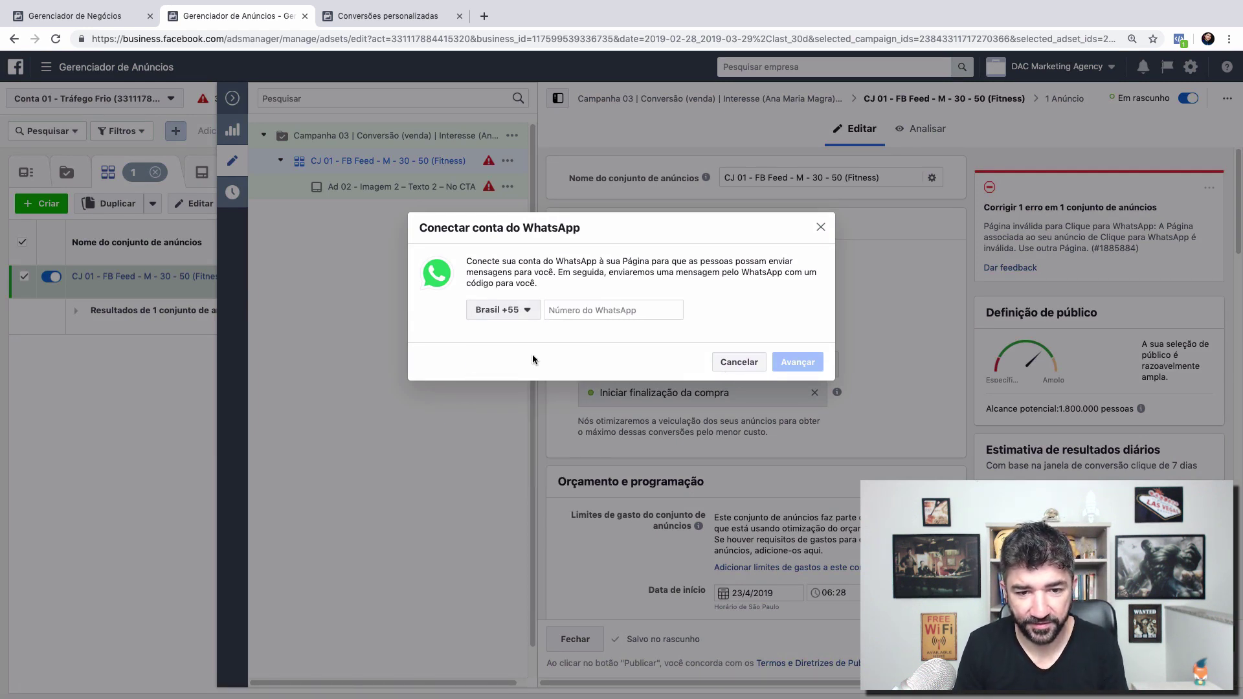
click(615, 312)
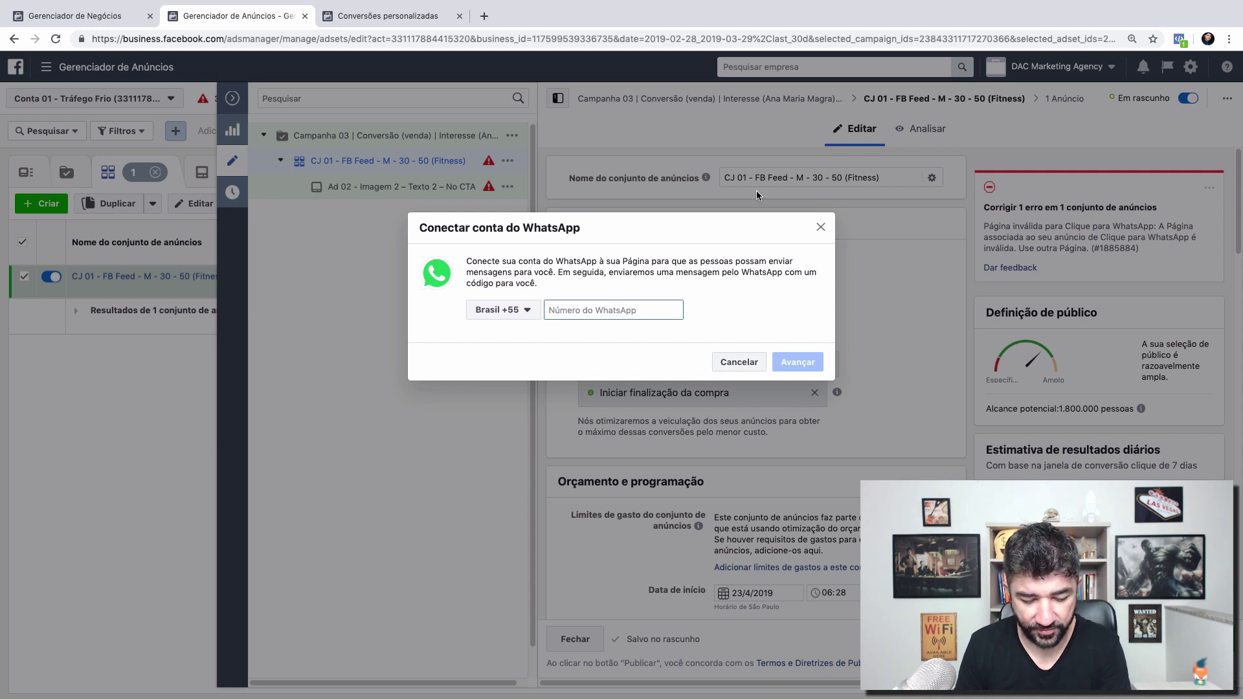
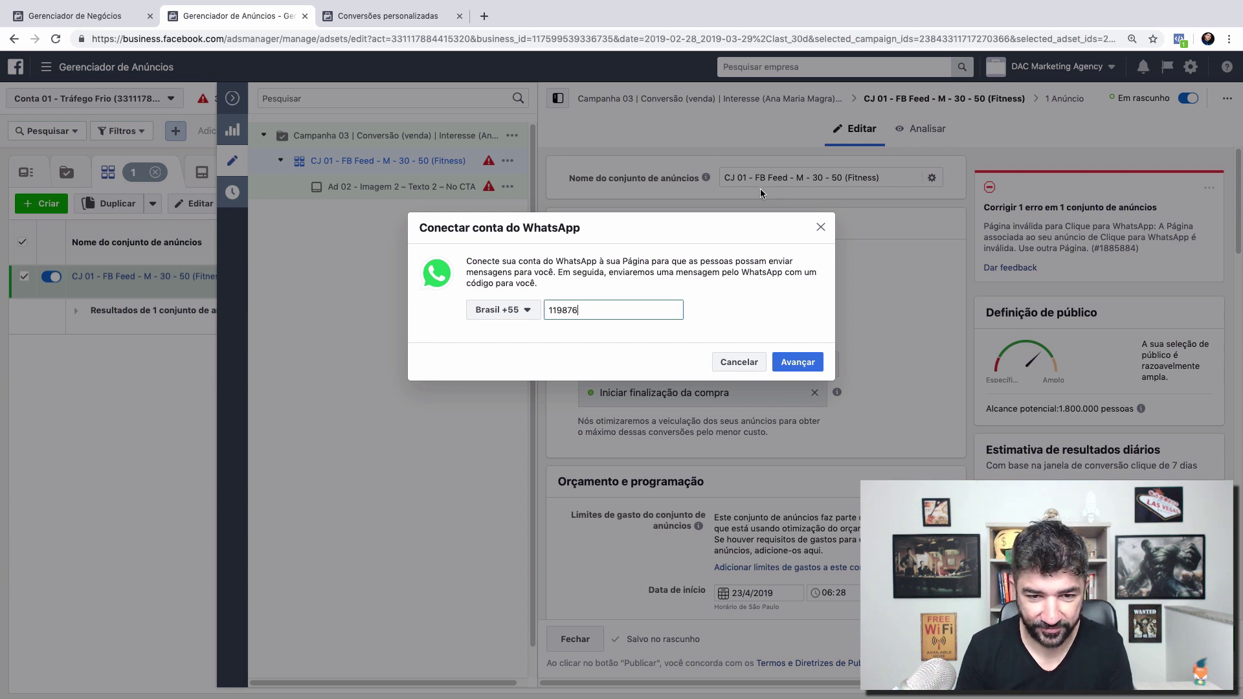
click(563, 310)
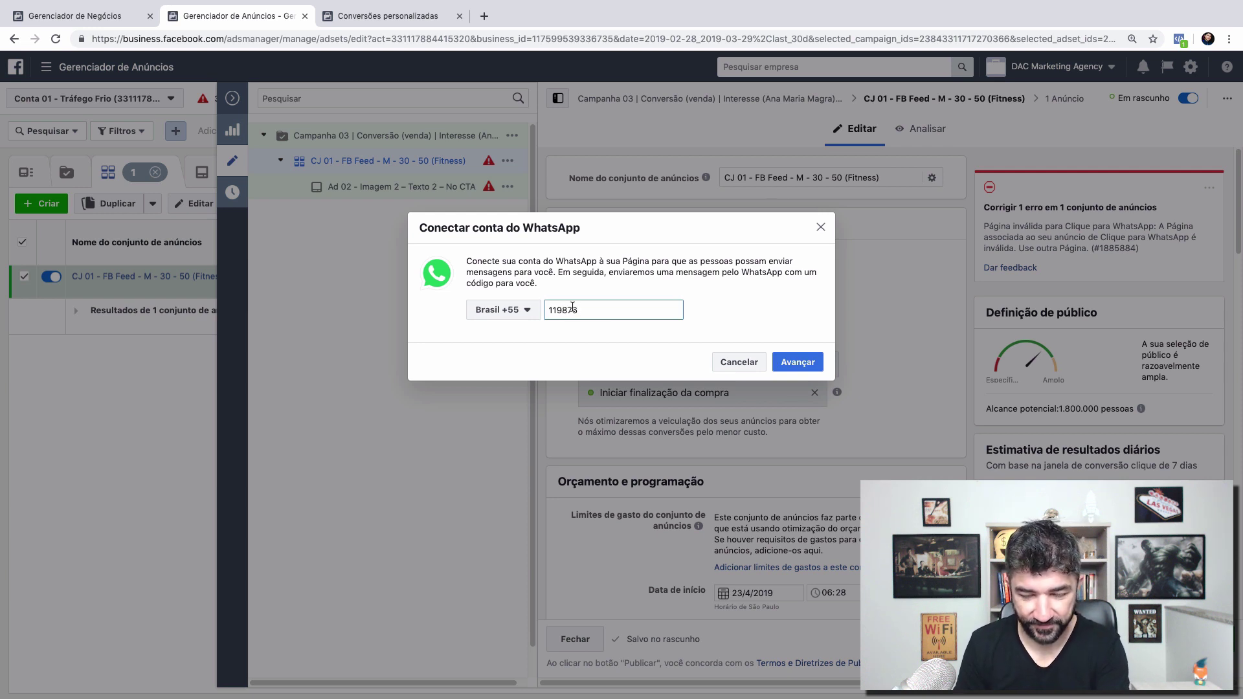
click(651, 309)
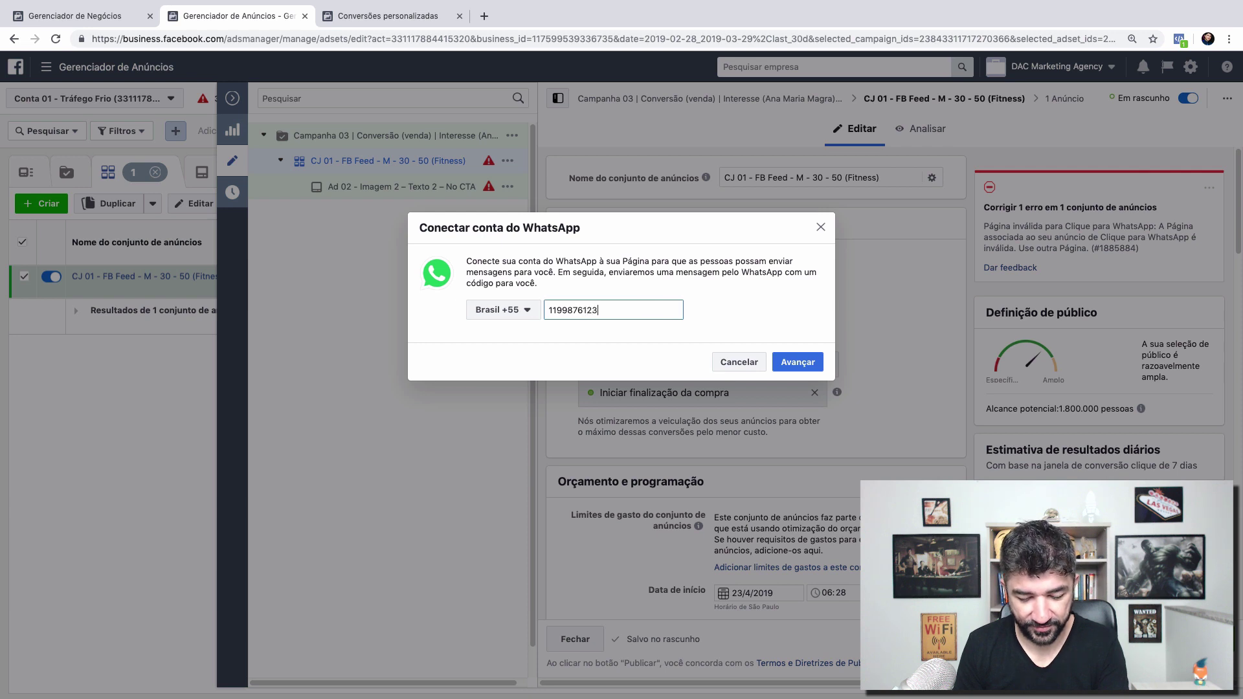
click(797, 362)
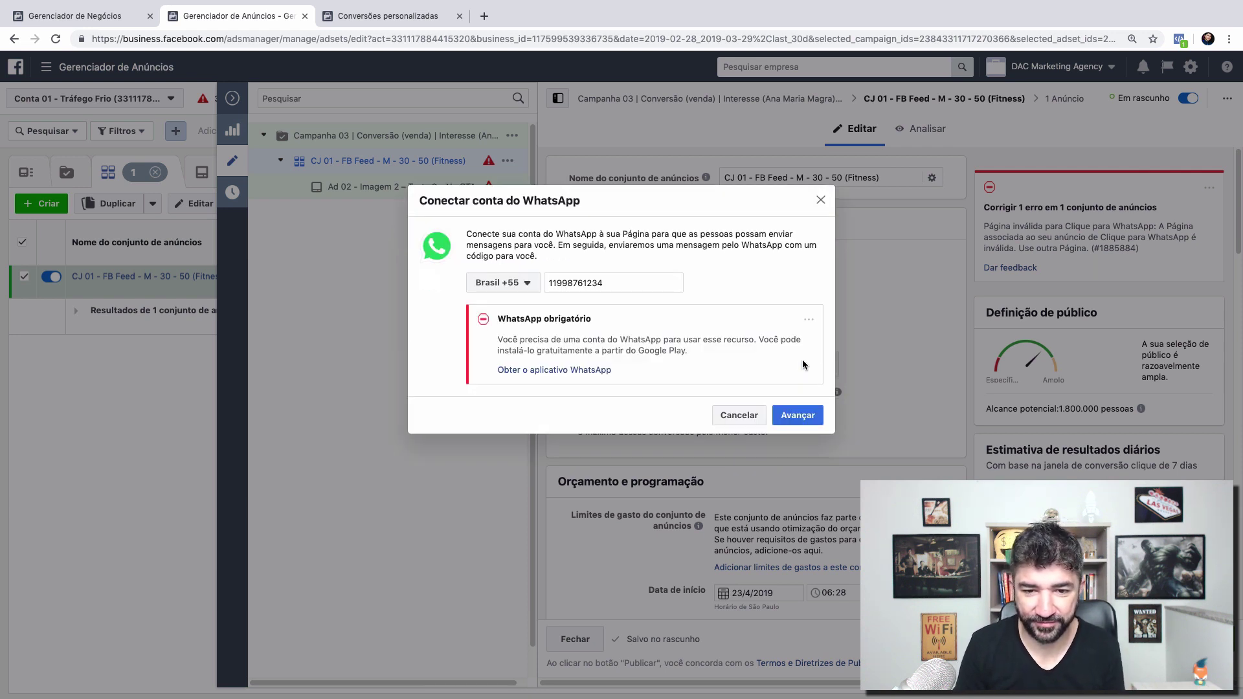
click(739, 414)
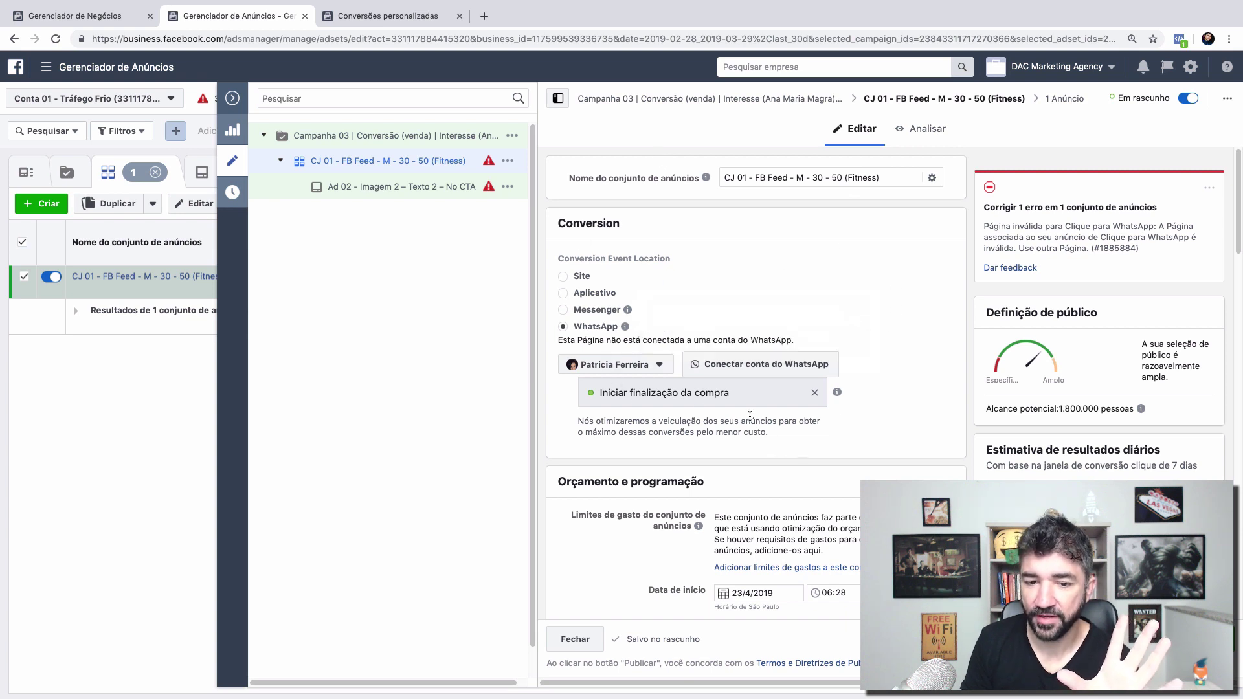
mouse_move(833, 393)
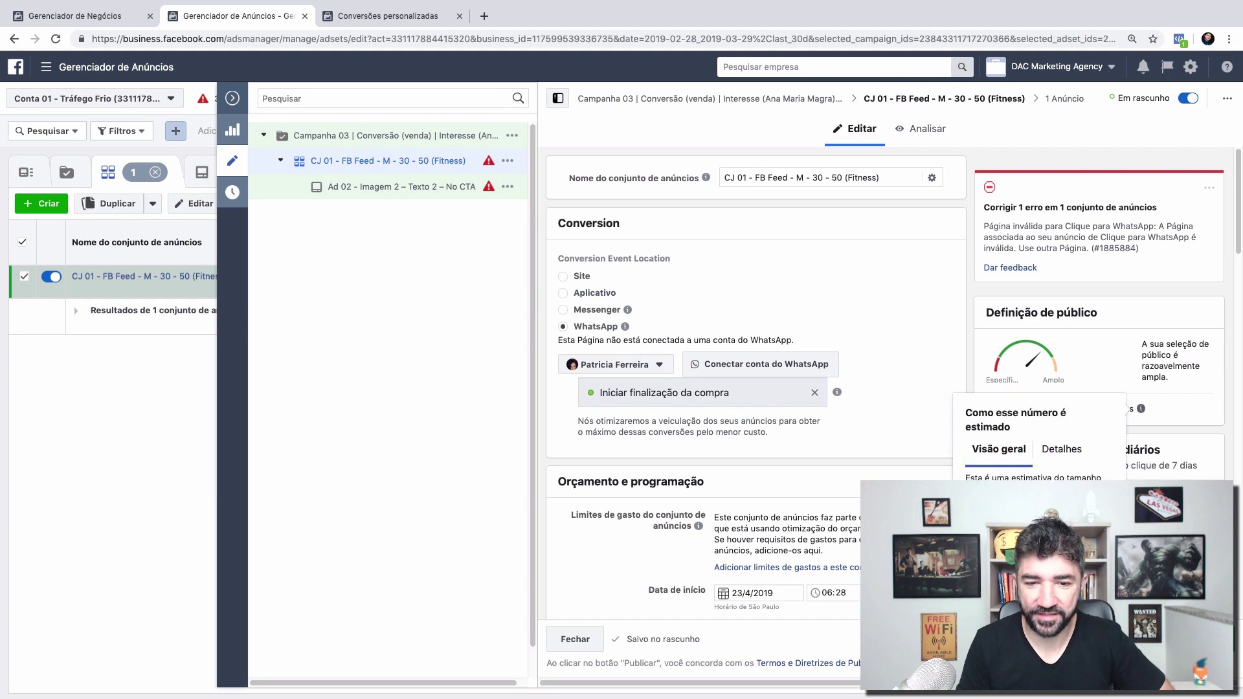
Step: Switch CJ 01's conversion location to Messenger and then back to WhatsApp
scroll(923, 453, down, 5)
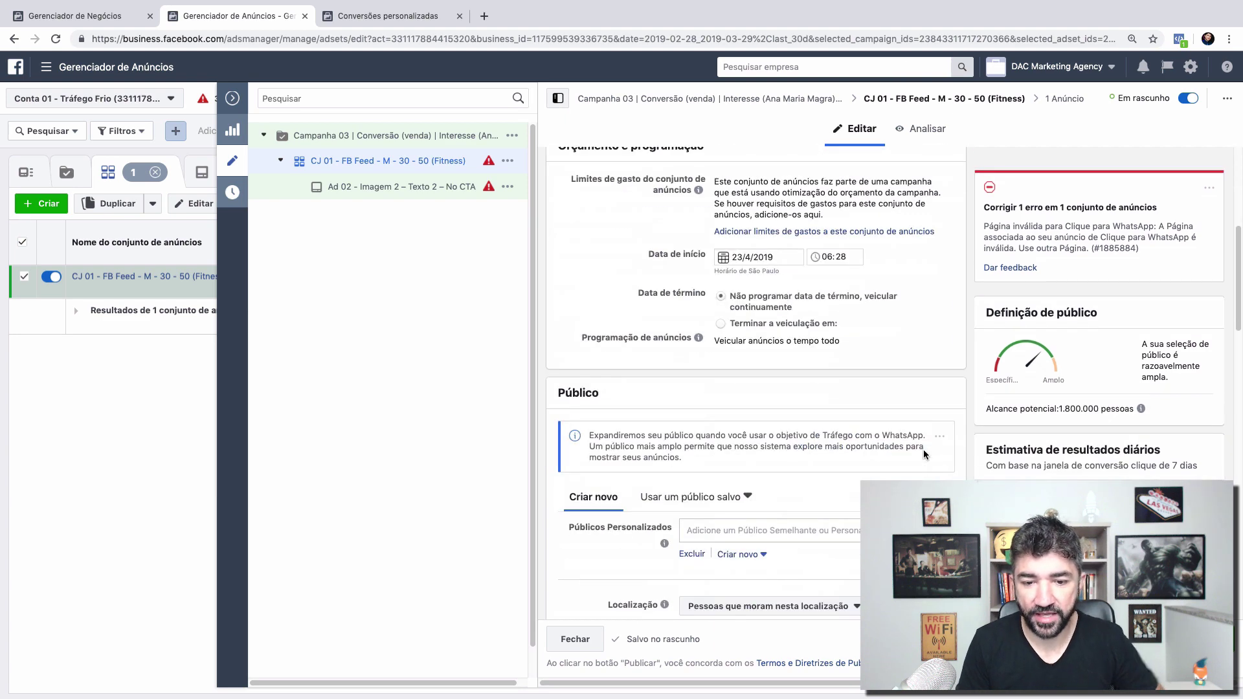
scroll(923, 453, up, 5)
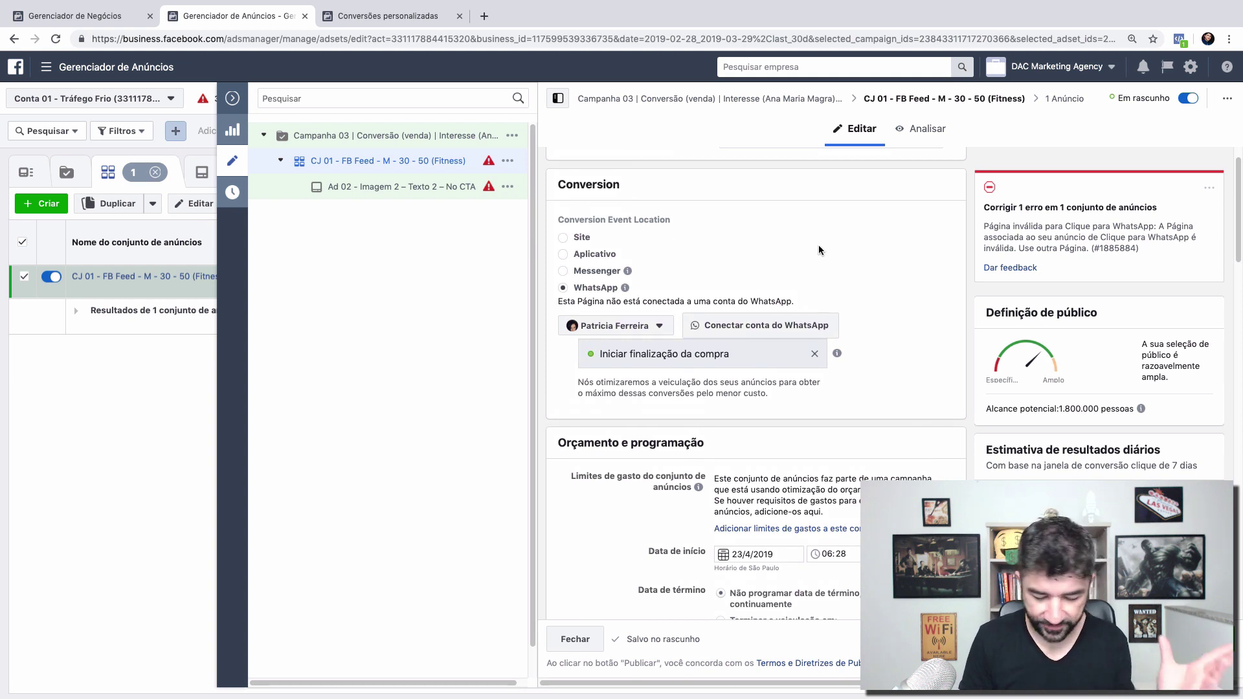
click(564, 276)
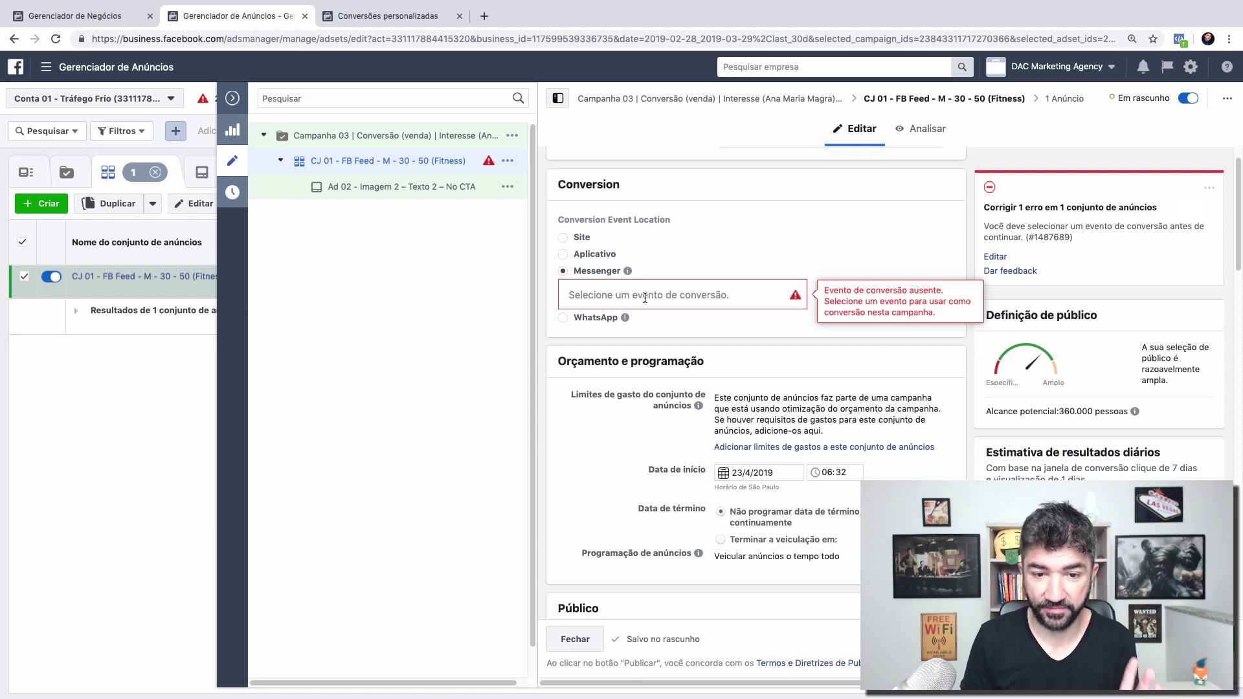
click(567, 319)
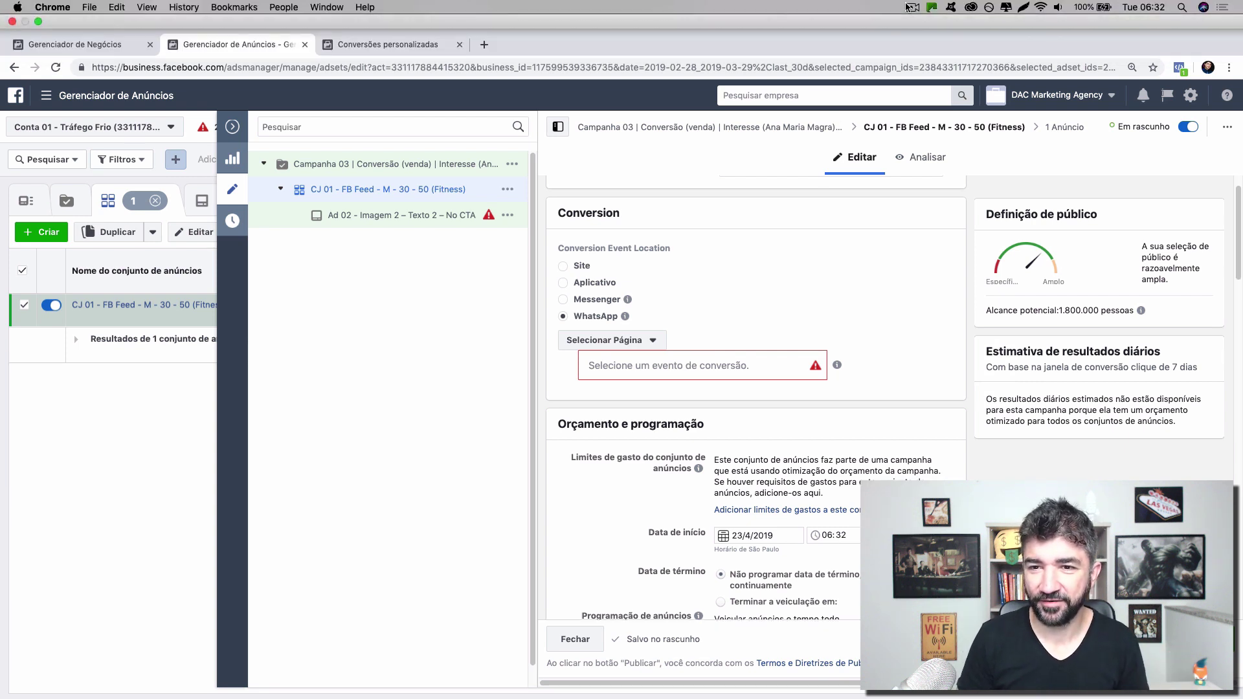
click(911, 7)
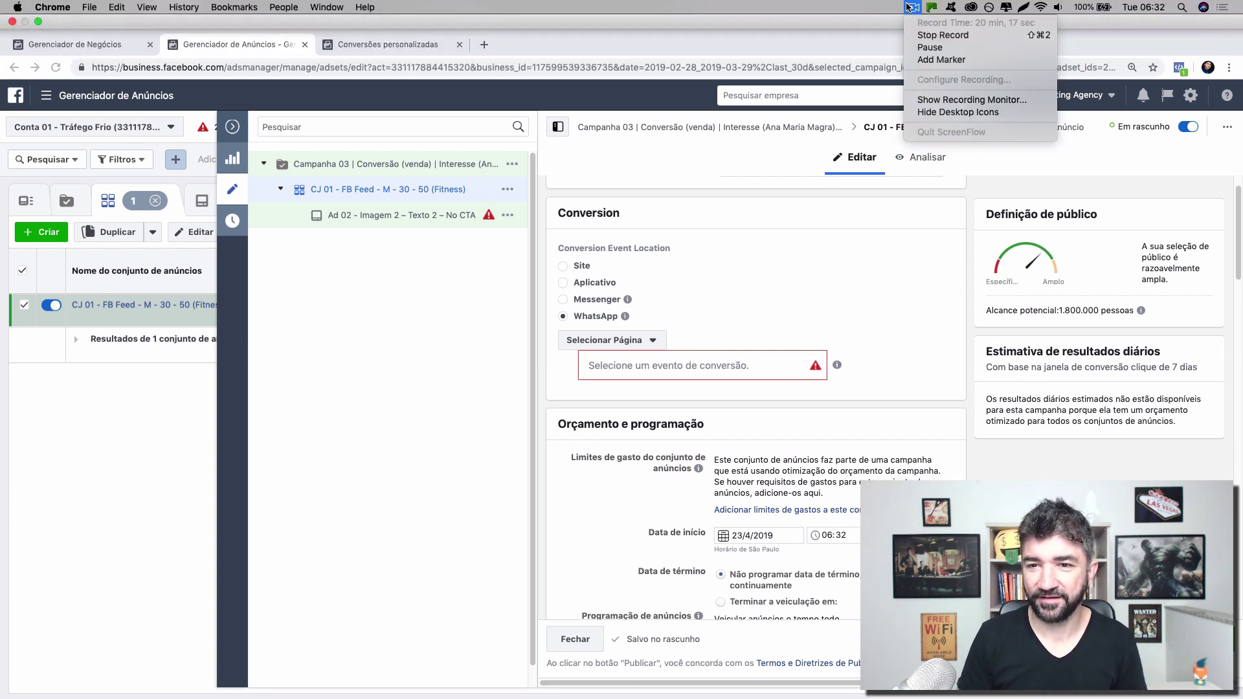
click(911, 7)
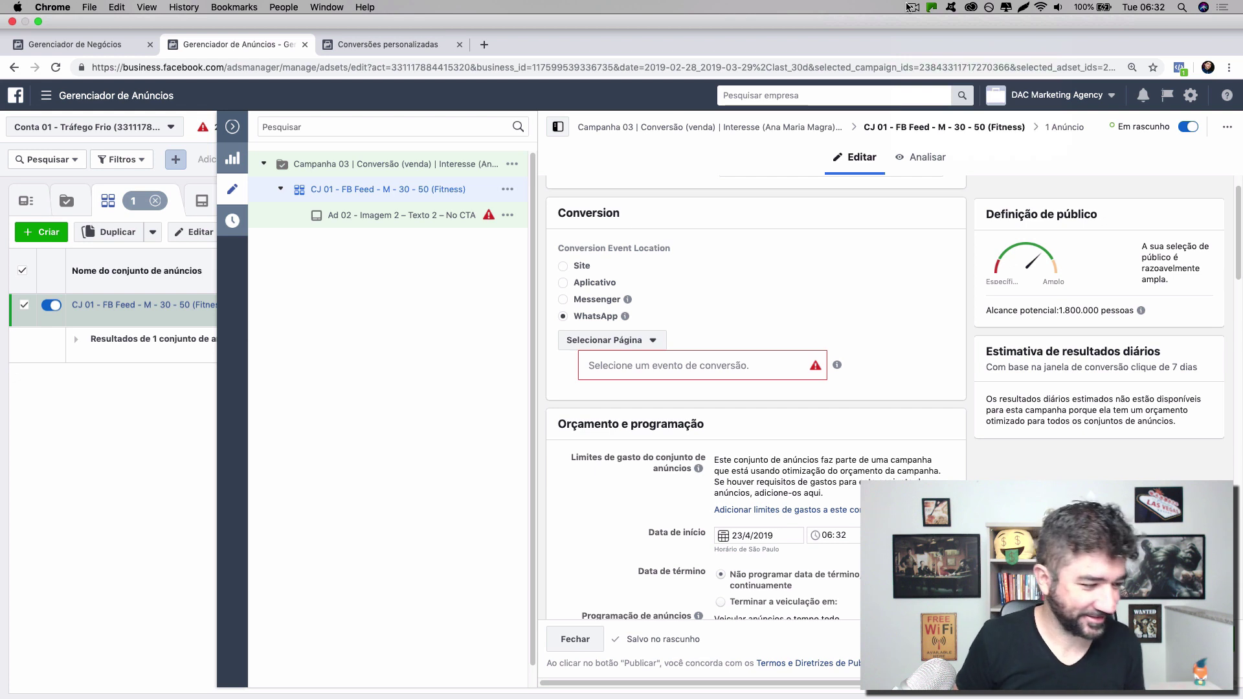